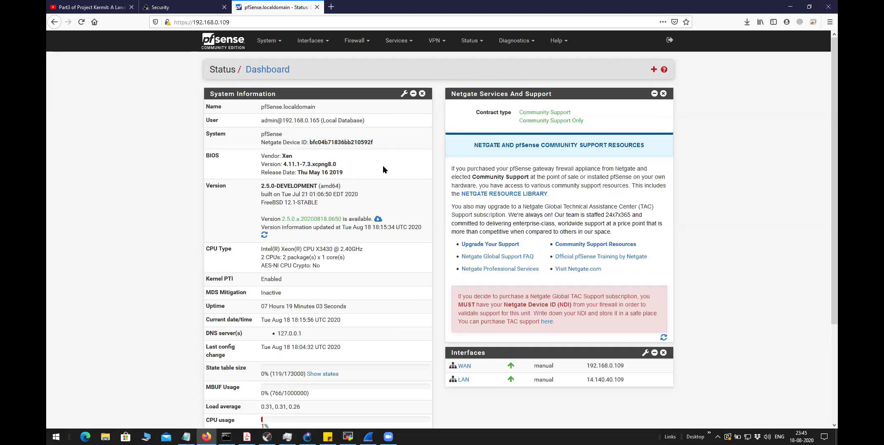
# Note the pfSense 2.5.0 version and open the VPN > OpenVPN Servers page
pyautogui.moveTo(261, 186); pyautogui.dragTo(275, 186)
pyautogui.click(438, 44)
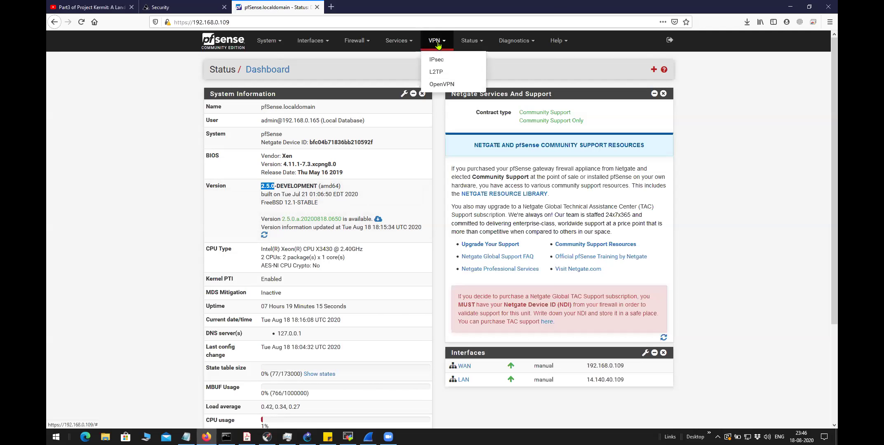
pyautogui.click(439, 86)
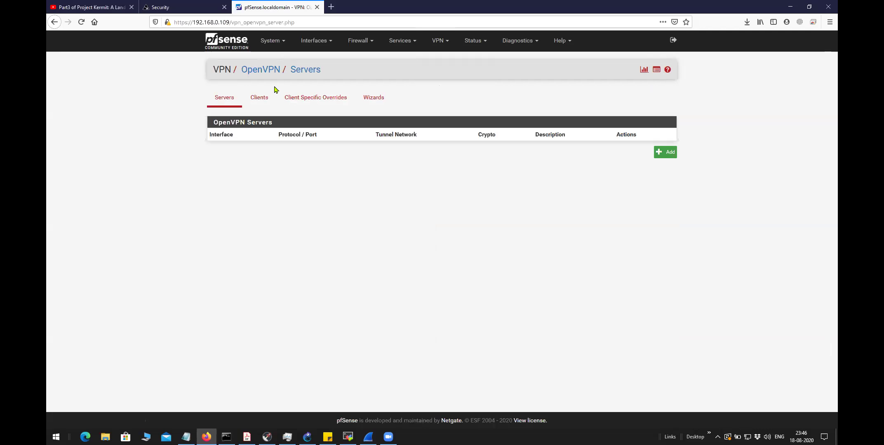
pyautogui.click(276, 44)
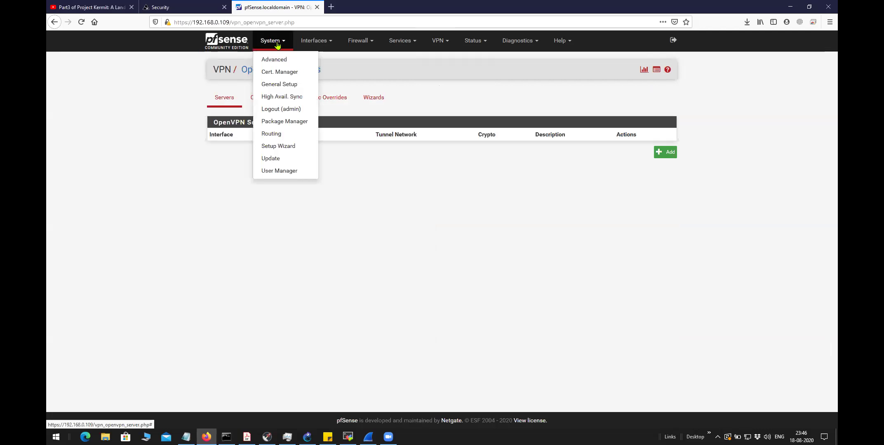
# Search Package Manager's Available Packages for 'openvpn' to find openvpn-client-export
pyautogui.click(289, 121)
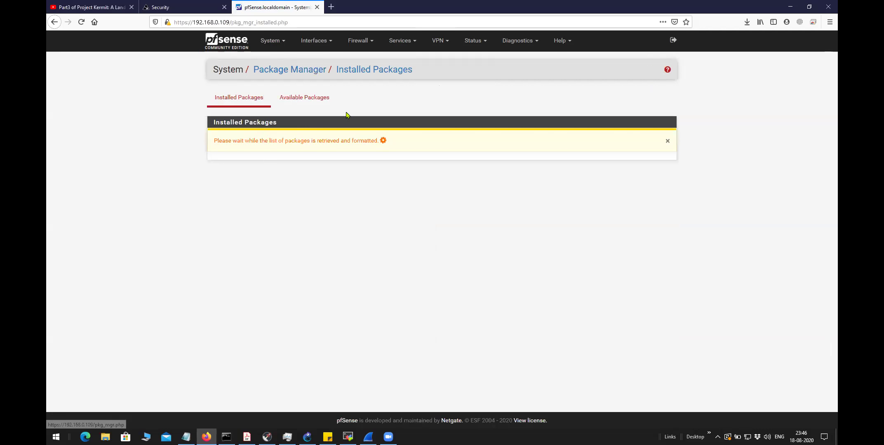
pyautogui.click(308, 106)
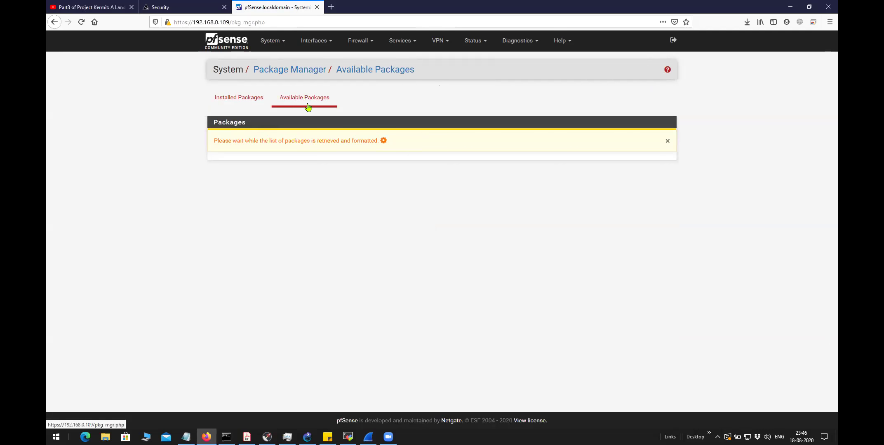
pyautogui.click(450, 140)
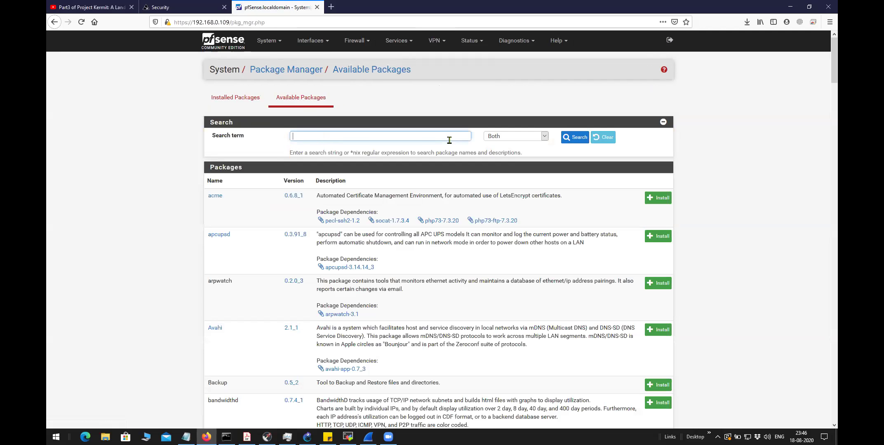
pyautogui.write('openvpn')
pyautogui.press('Return')
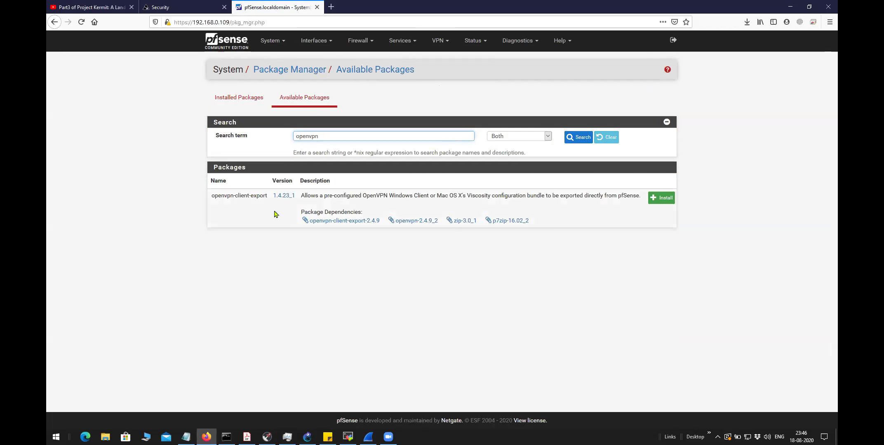
pyautogui.moveTo(212, 196); pyautogui.dragTo(269, 199)
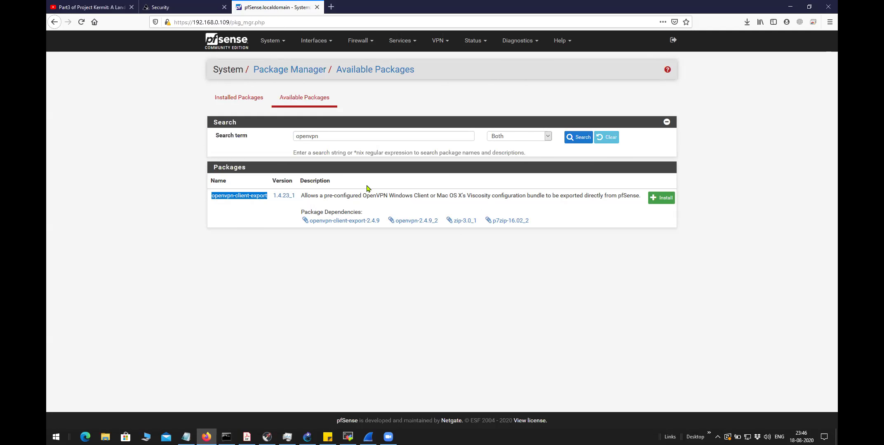
# Install and confirm the openvpn-client-export package until the log reports Success
pyautogui.click(660, 198)
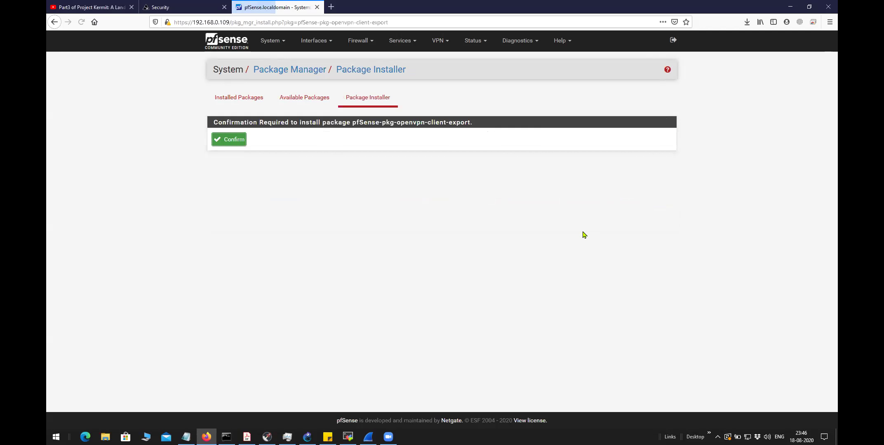
pyautogui.click(231, 143)
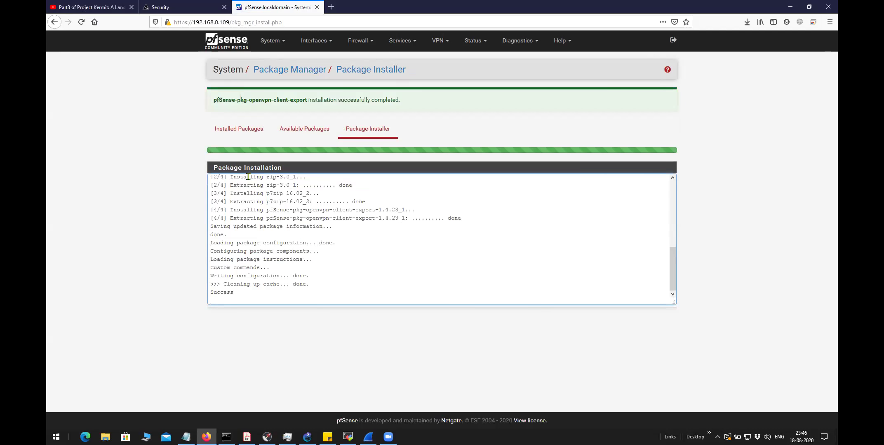
pyautogui.click(238, 293)
pyautogui.moveTo(223, 238); pyautogui.dragTo(224, 152)
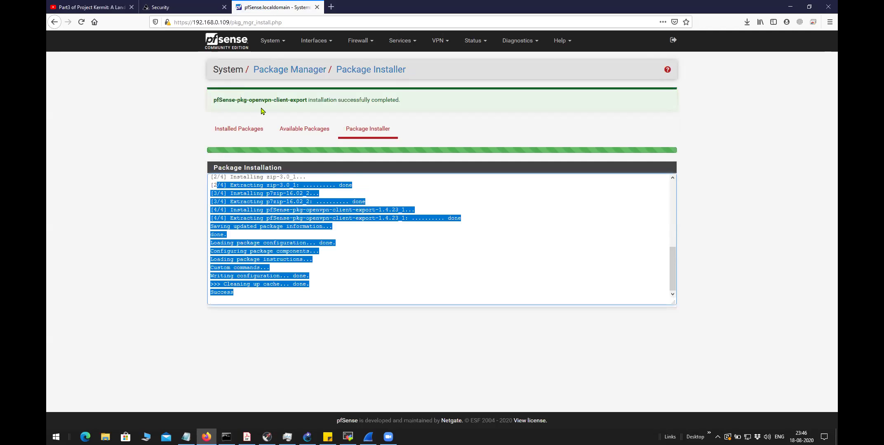
# Verify openvpn-client-export 1.4.23_1 appears on the Installed Packages list
pyautogui.click(249, 129)
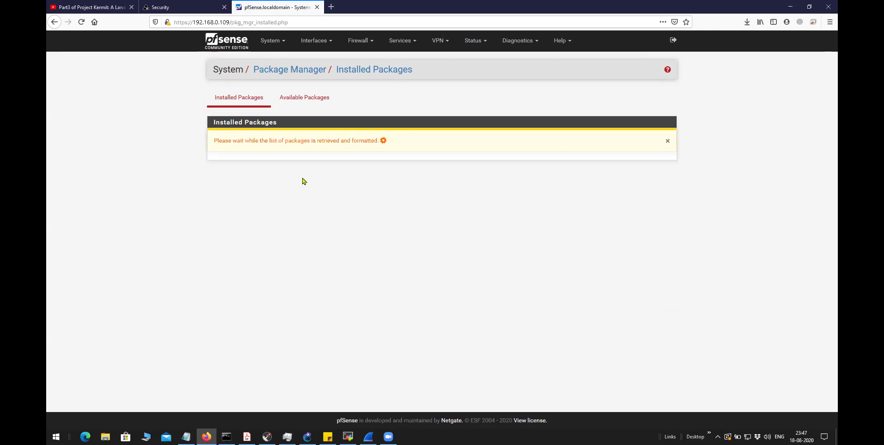
pyautogui.moveTo(251, 282); pyautogui.dragTo(174, 268)
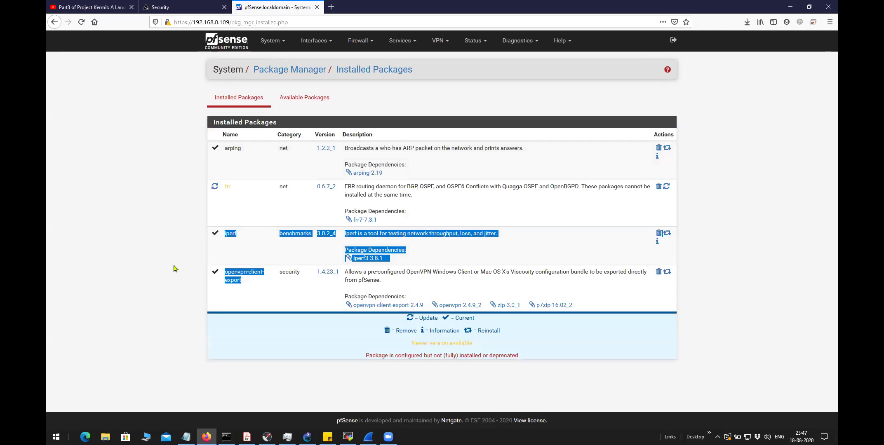
pyautogui.click(209, 252)
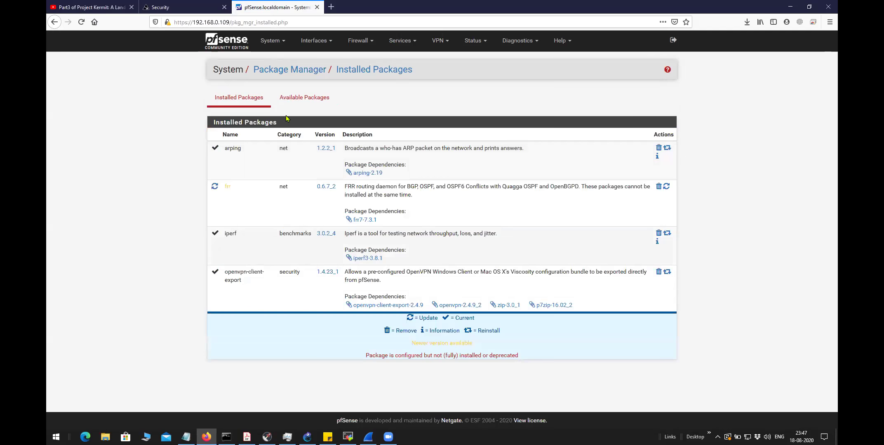
pyautogui.click(436, 43)
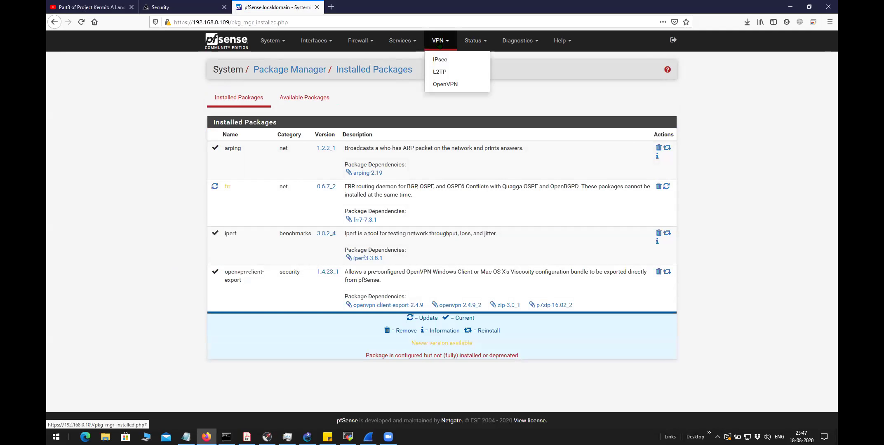
# Add a new OpenVPN server, keeping the Peer to Peer (SSL/TLS) server mode
pyautogui.click(444, 86)
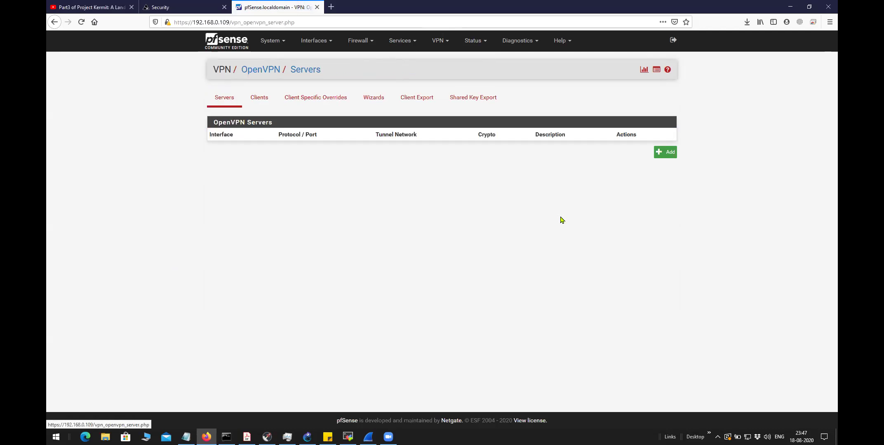
pyautogui.click(664, 153)
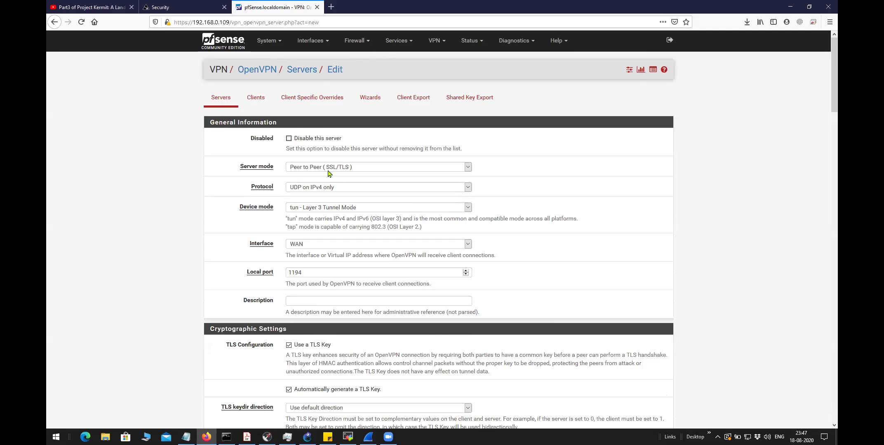
pyautogui.click(335, 168)
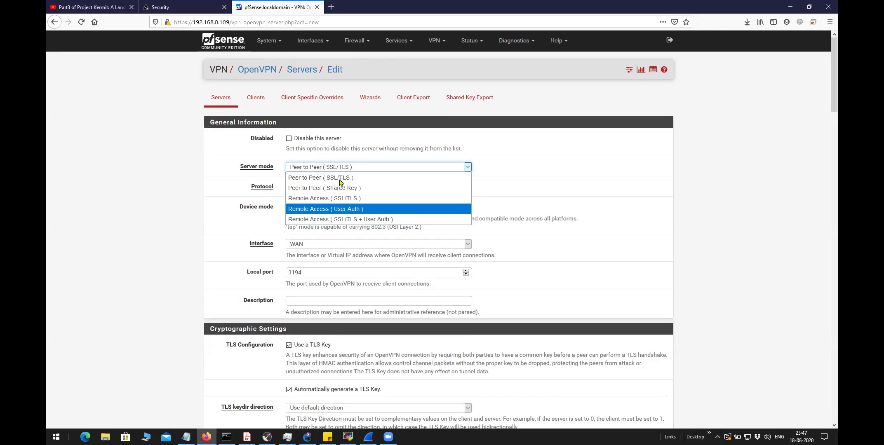
pyautogui.click(388, 180)
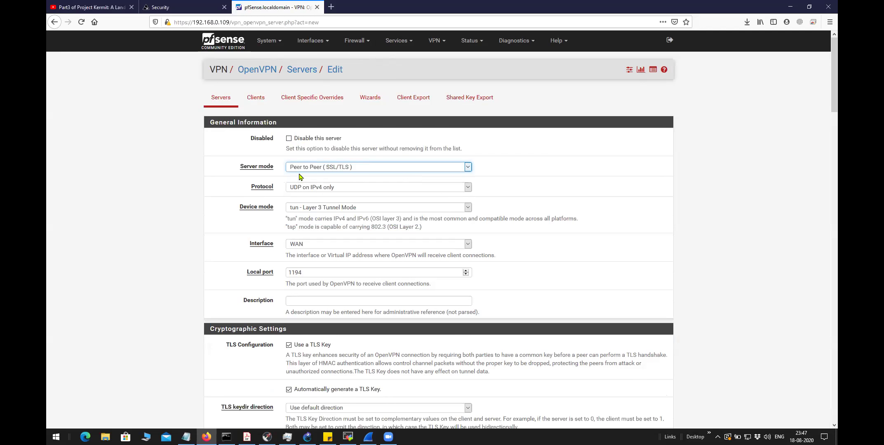
pyautogui.click(345, 167)
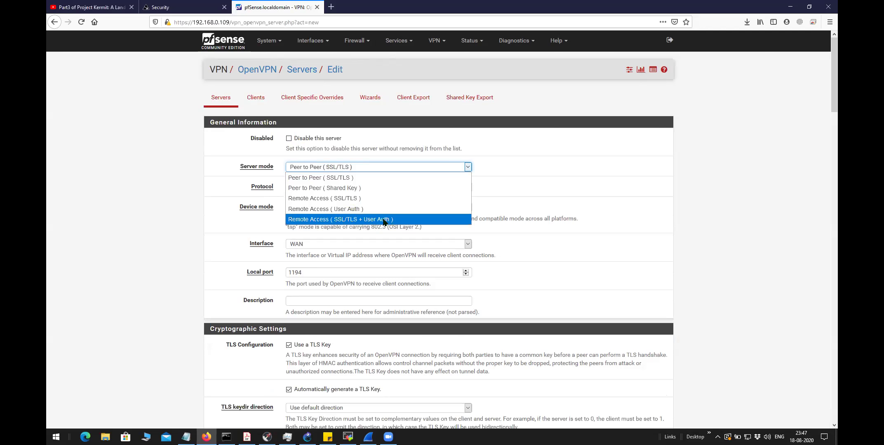
pyautogui.click(537, 185)
pyautogui.click(320, 189)
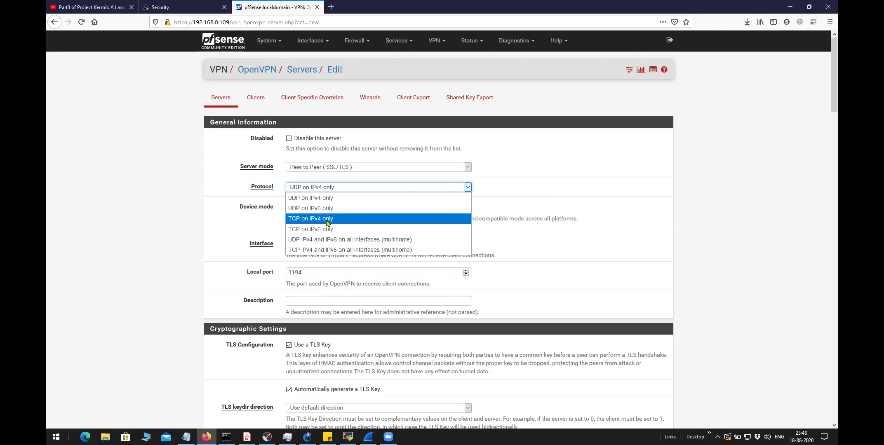
# Set the protocol to TCP on IPv4 only, keeping tun mode and the WAN interface
pyautogui.click(326, 220)
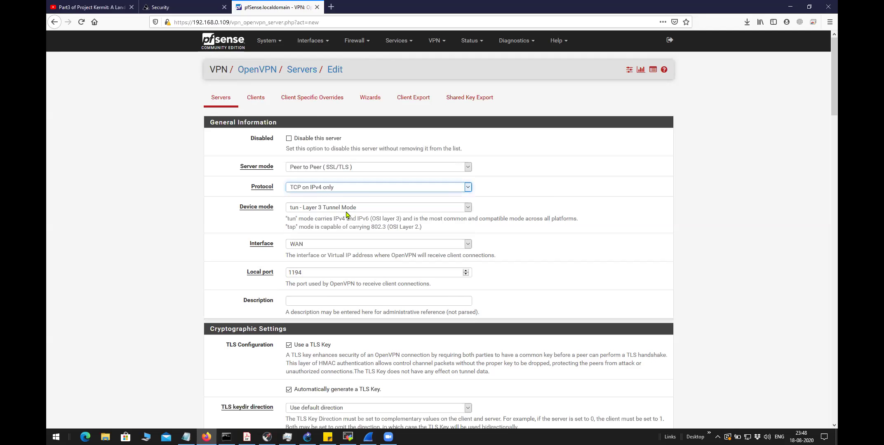
pyautogui.click(338, 208)
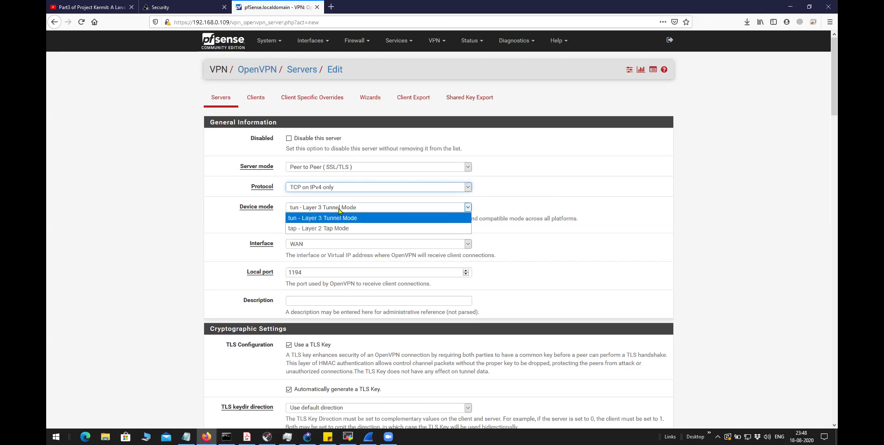
pyautogui.click(336, 220)
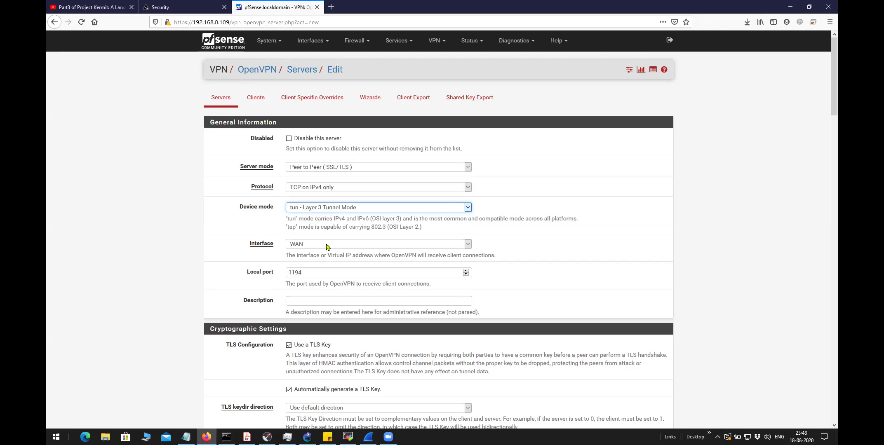
pyautogui.click(326, 245)
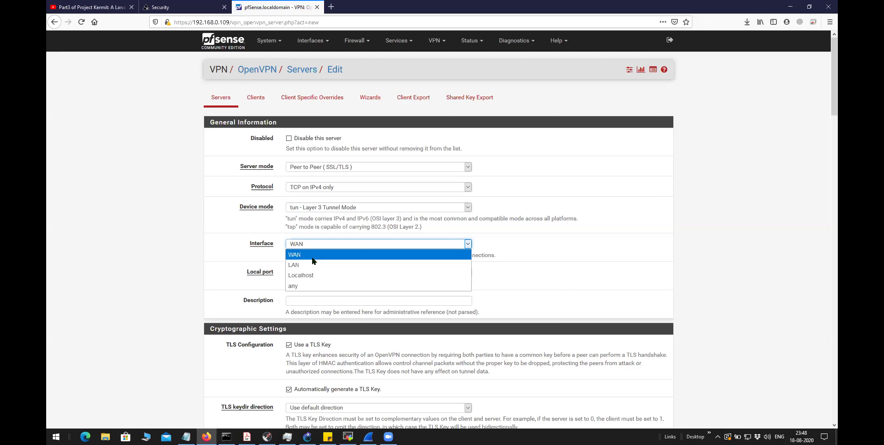
pyautogui.click(312, 259)
# Set local port 4434 and description 'OpenVPN connector'
pyautogui.press('Tab')
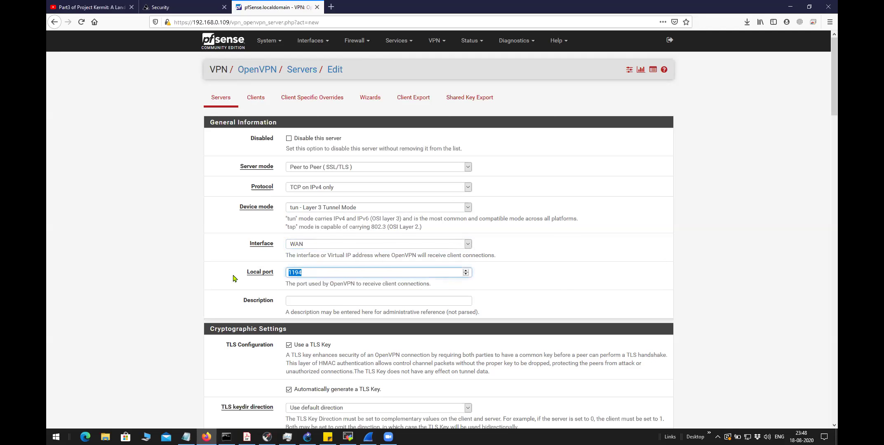
pyautogui.write('4434')
pyautogui.click(304, 301)
pyautogui.write('OpenVPN')
pyautogui.click(290, 311)
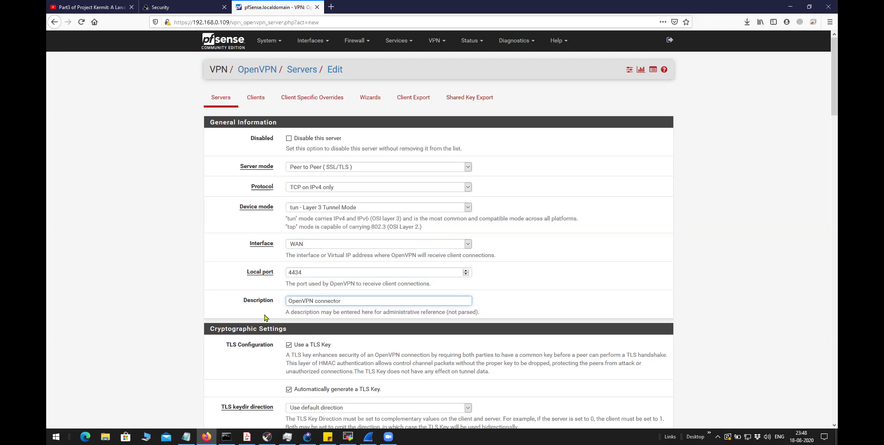
# Review the TLS key settings, keeping the default TLS key direction
pyautogui.scroll(-1, 260, 325)
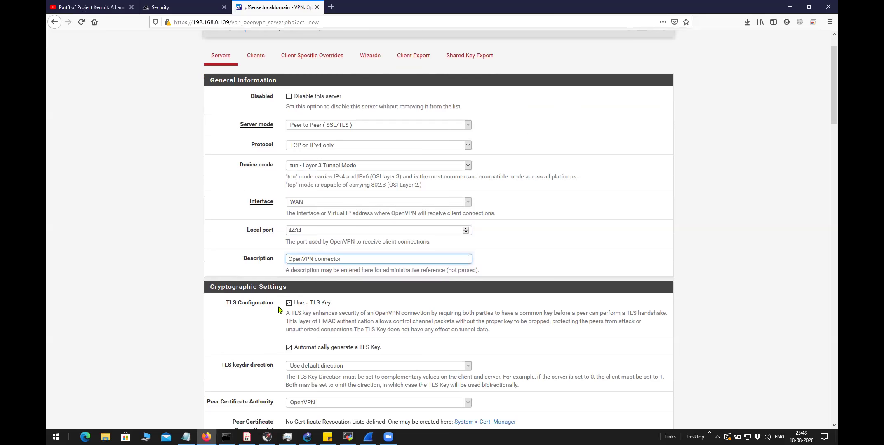
pyautogui.scroll(-2, 281, 310)
pyautogui.moveTo(382, 264); pyautogui.dragTo(294, 264)
pyautogui.moveTo(285, 233); pyautogui.dragTo(328, 234)
pyautogui.click(229, 303)
pyautogui.click(300, 284)
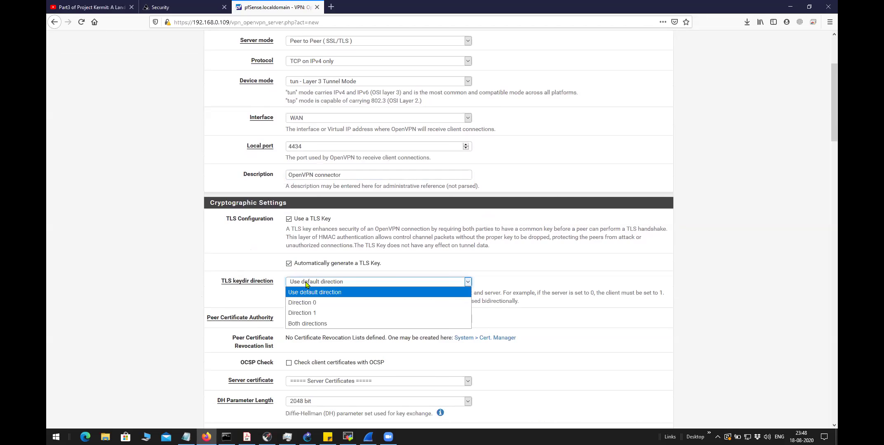
pyautogui.click(243, 306)
# Keep OpenVPN as peer certificate authority and leave the server certificate unchanged
pyautogui.scroll(-3, 257, 305)
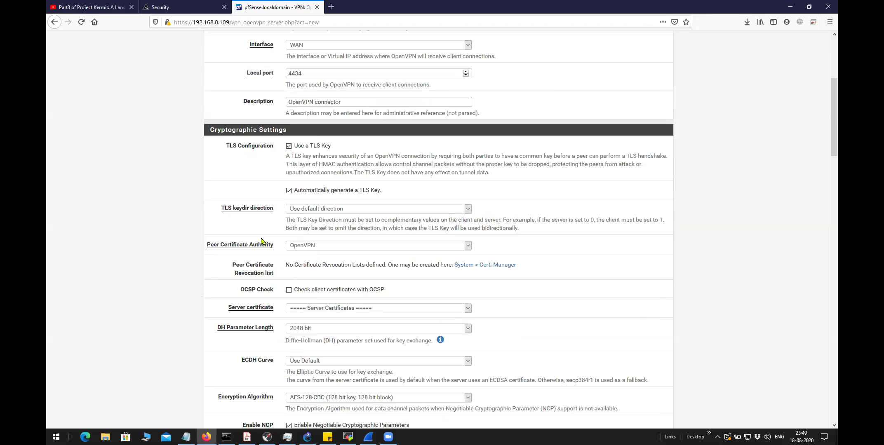
pyautogui.click(339, 197)
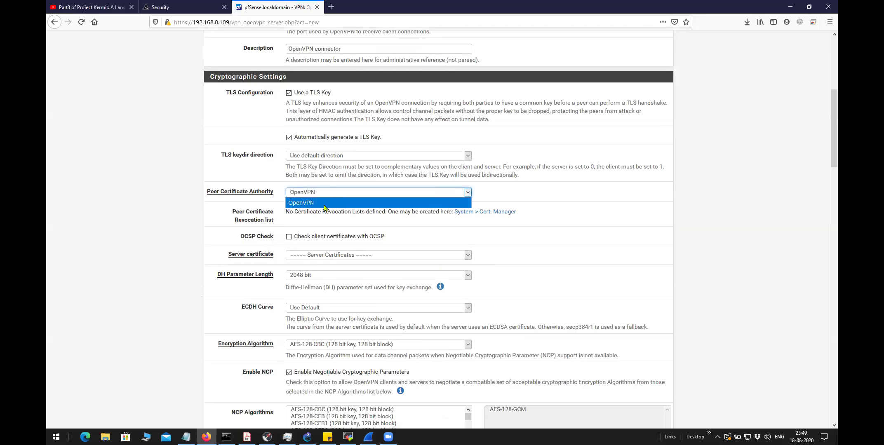
pyautogui.click(299, 202)
pyautogui.click(326, 193)
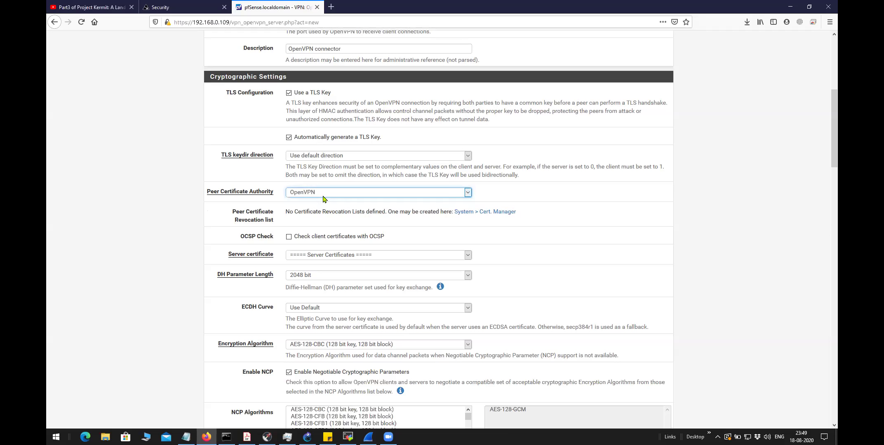
pyautogui.click(324, 194)
pyautogui.click(319, 202)
pyautogui.click(325, 259)
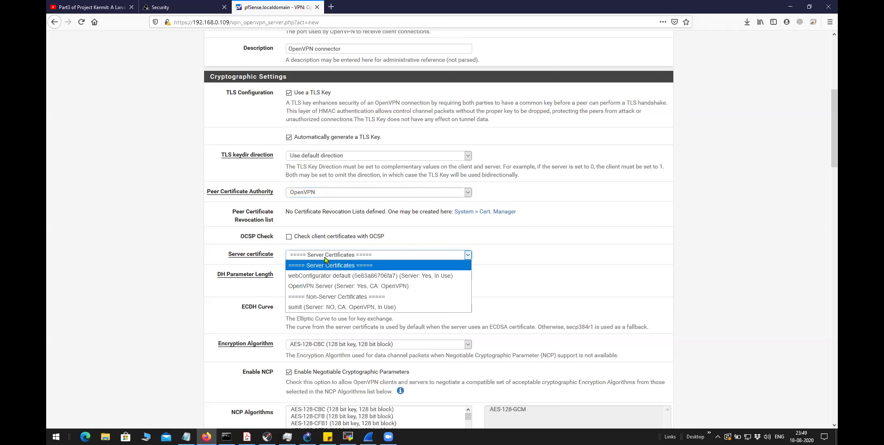
pyautogui.click(209, 257)
# Set the DH parameter length to 4096 bit
pyautogui.click(313, 279)
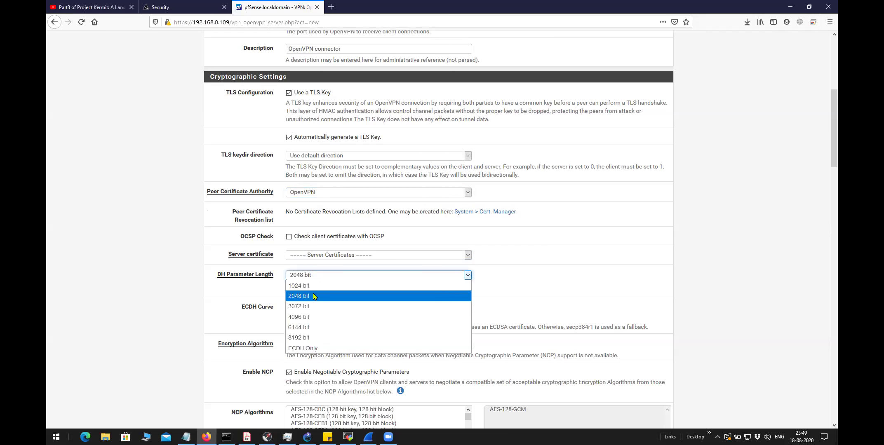
pyautogui.click(300, 316)
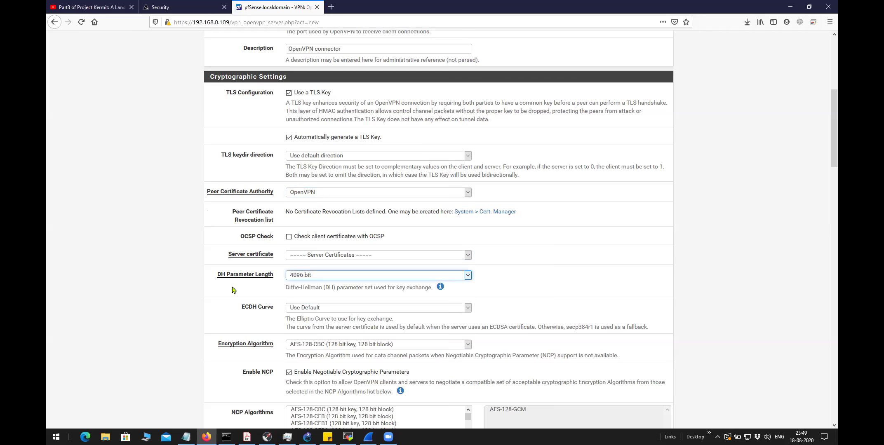
pyautogui.moveTo(216, 277); pyautogui.dragTo(435, 293)
pyautogui.click(272, 290)
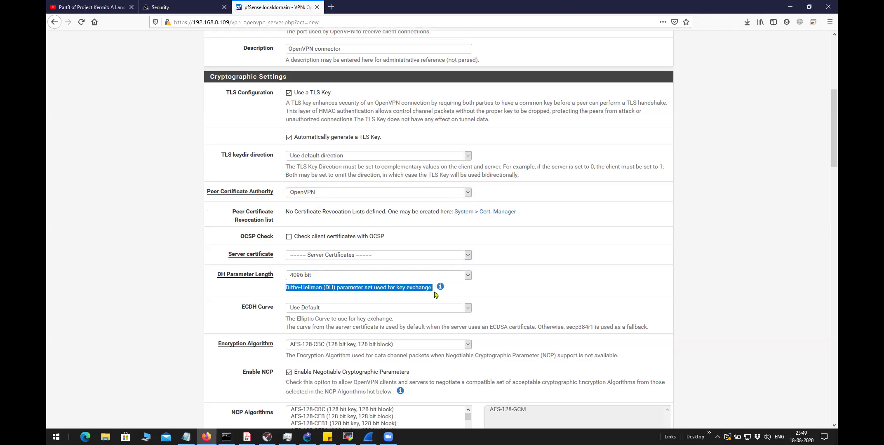
pyautogui.click(221, 301)
pyautogui.scroll(-4, 292, 253)
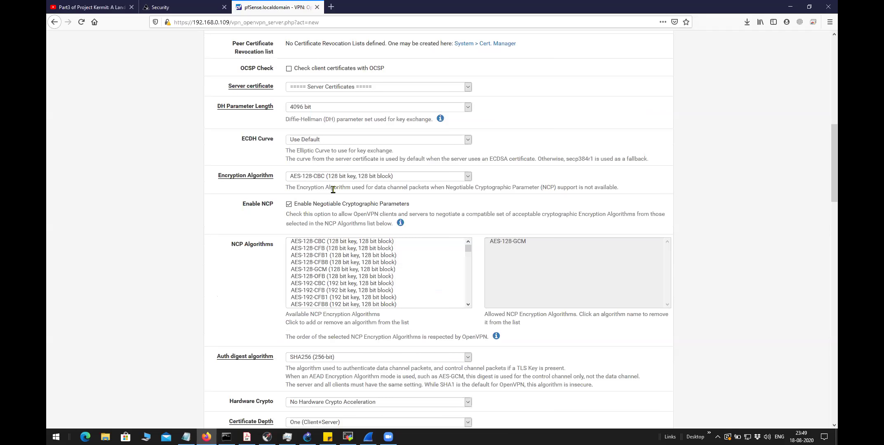
pyautogui.click(355, 176)
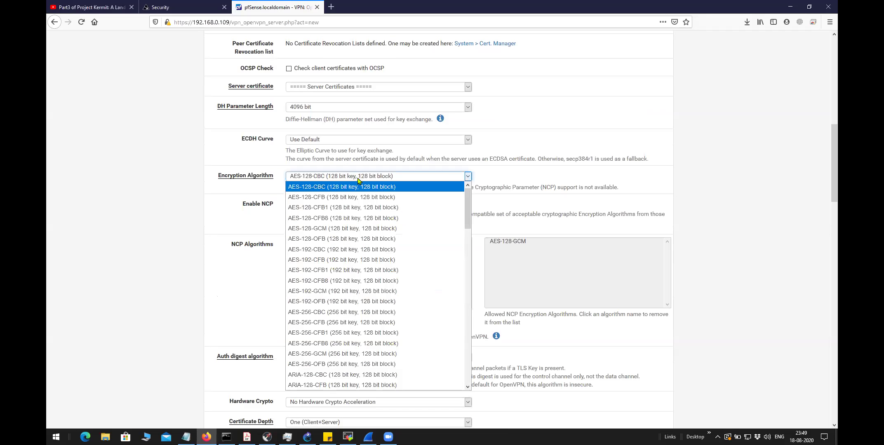
pyautogui.click(330, 185)
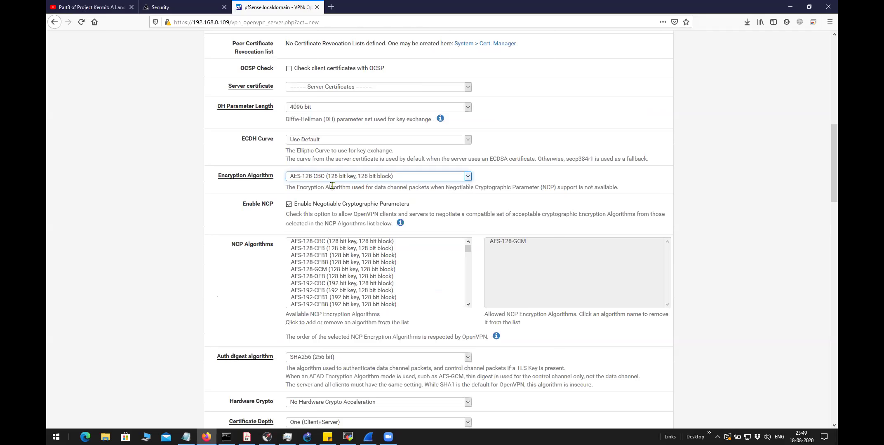
pyautogui.click(359, 177)
pyautogui.scroll(-8, 354, 365)
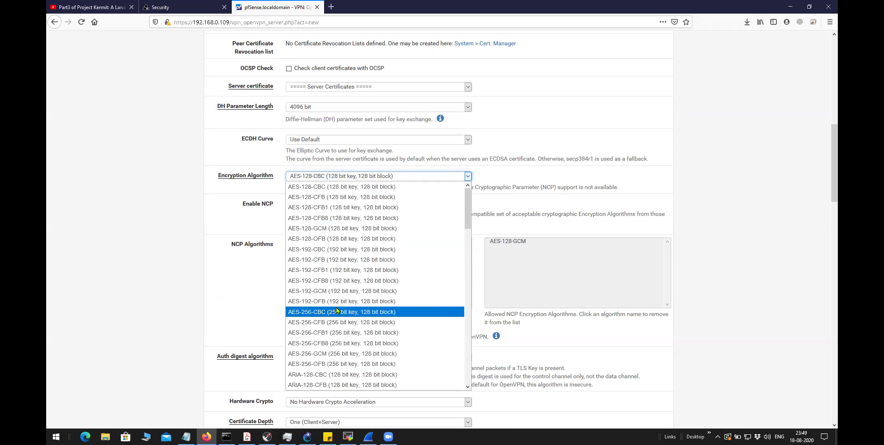
pyautogui.click(260, 231)
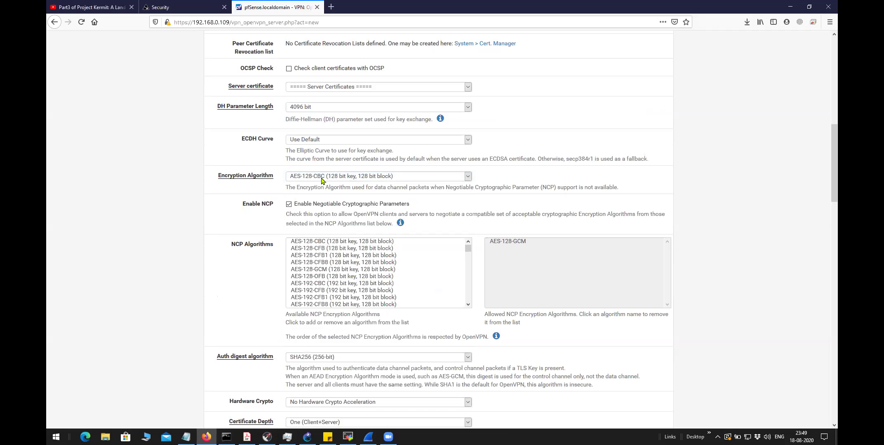
pyautogui.moveTo(418, 209); pyautogui.dragTo(296, 213)
pyautogui.click(215, 251)
pyautogui.scroll(-2, 251, 244)
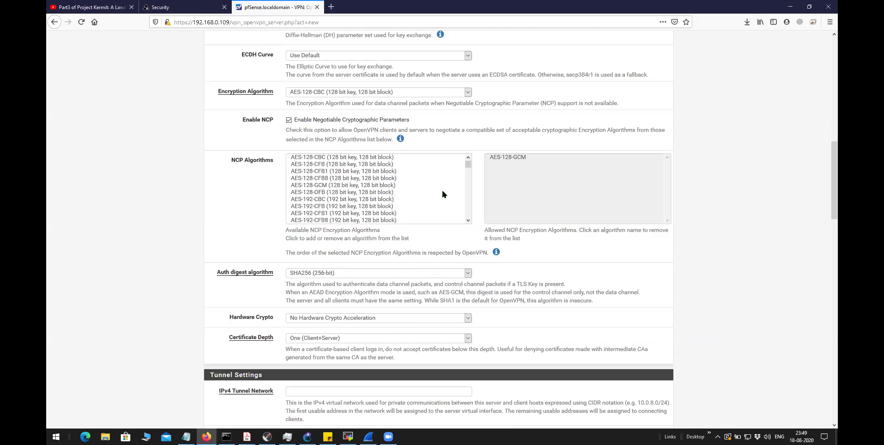
pyautogui.scroll(-15, 360, 179)
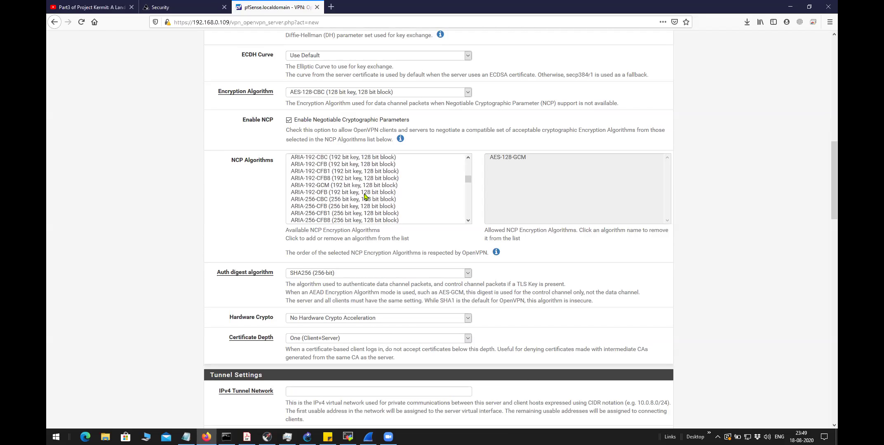
pyautogui.scroll(-4, 366, 198)
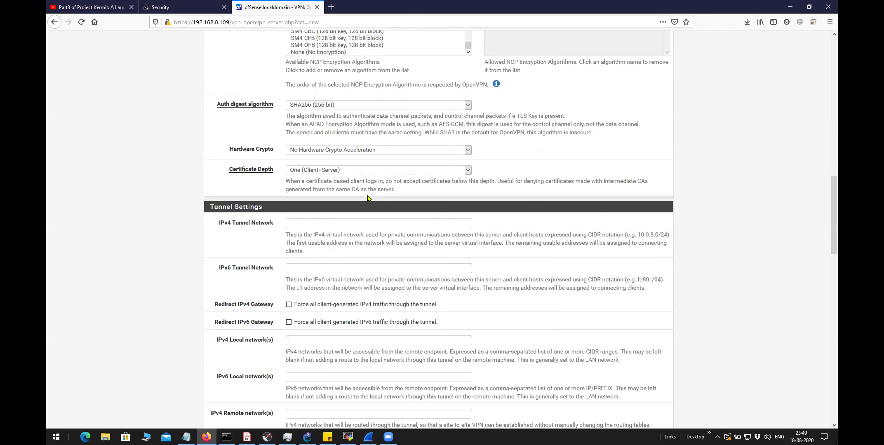
pyautogui.scroll(5, 367, 200)
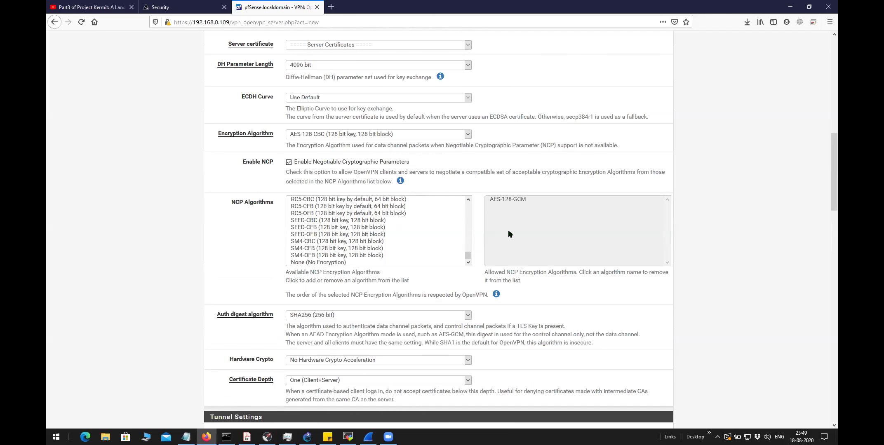
pyautogui.scroll(-4, 508, 230)
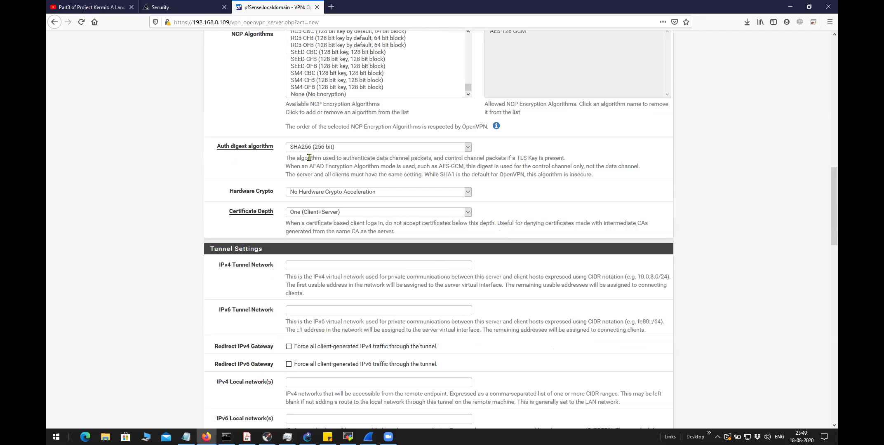
pyautogui.click(307, 151)
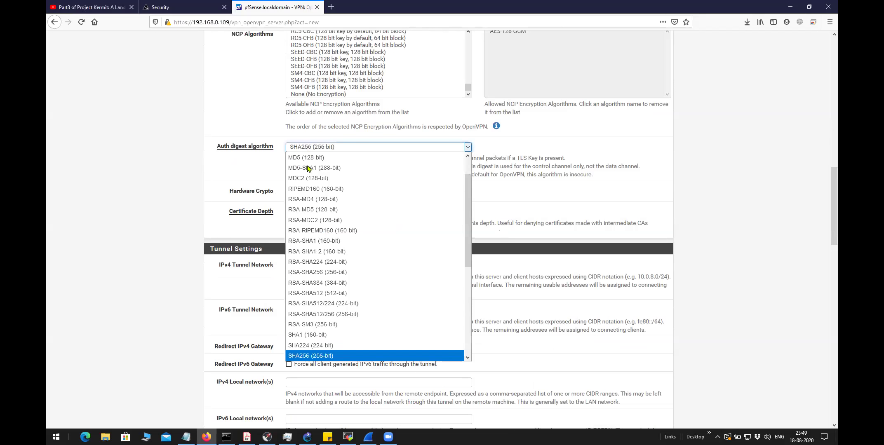
pyautogui.click(278, 152)
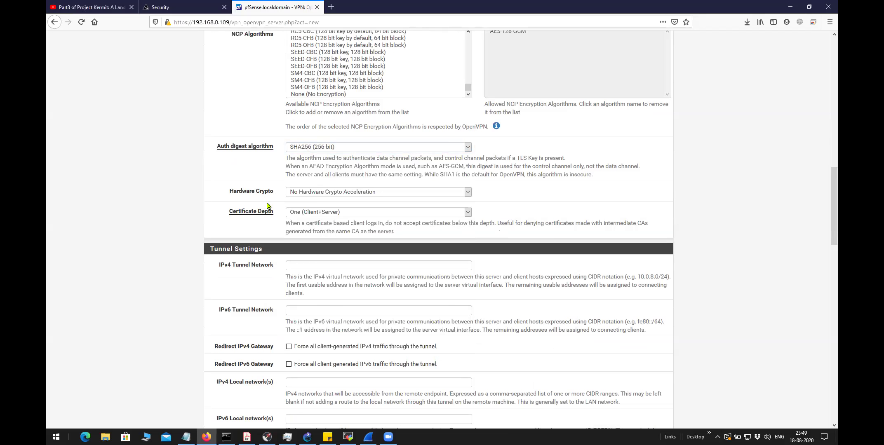
pyautogui.scroll(-4, 270, 229)
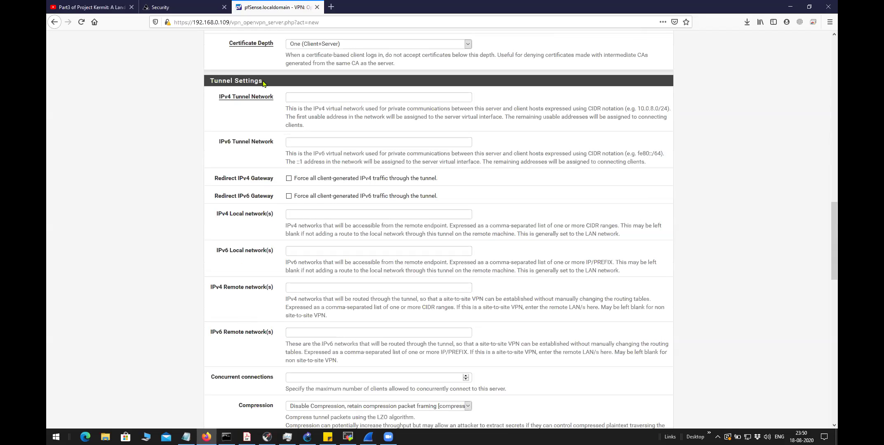
# Enter 20.20.20.0/24 as the IPv4 Tunnel Network
pyautogui.moveTo(264, 84); pyautogui.dragTo(202, 86)
pyautogui.moveTo(266, 109); pyautogui.dragTo(219, 99)
pyautogui.click(324, 99)
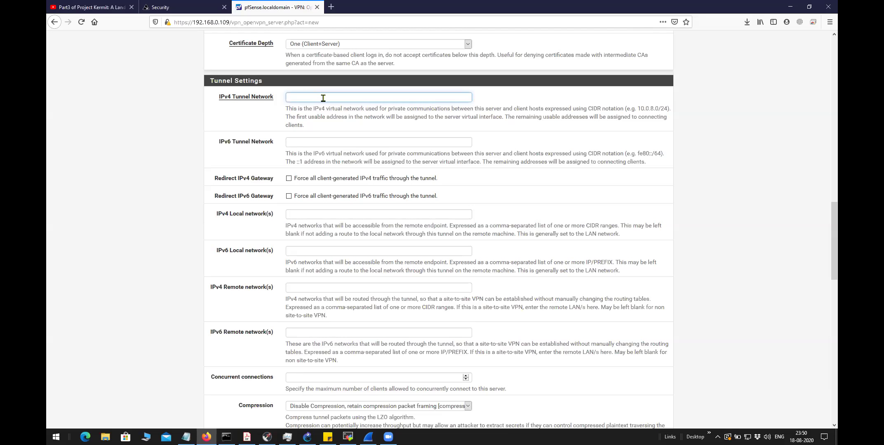
pyautogui.write('20.20.20.0/24')
# Read the Redirect IPv4 Gateway description and leave that option unchecked
pyautogui.moveTo(444, 181); pyautogui.dragTo(296, 182)
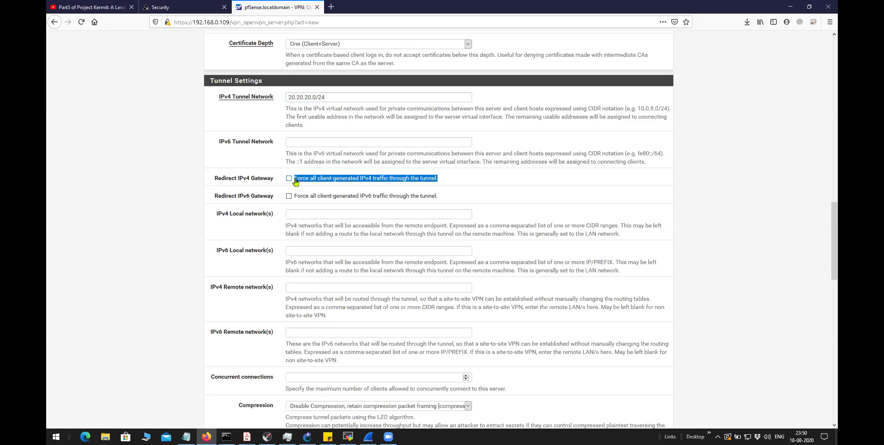
pyautogui.click(470, 184)
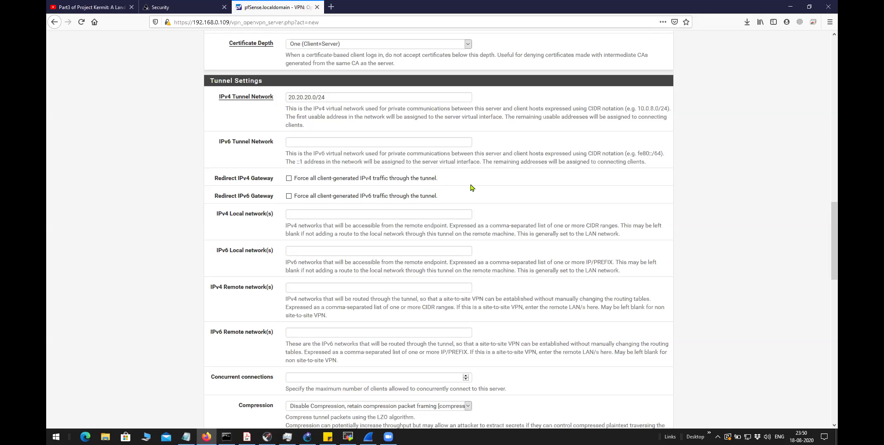
pyautogui.moveTo(434, 181); pyautogui.dragTo(294, 184)
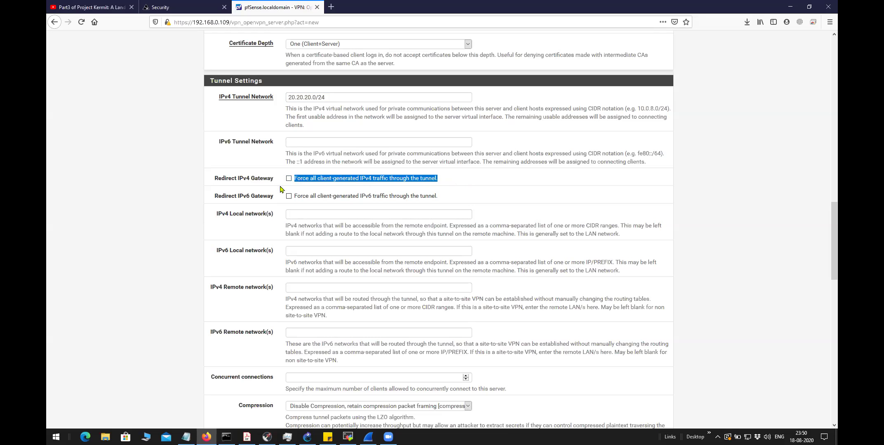
pyautogui.click(443, 179)
pyautogui.moveTo(443, 178); pyautogui.dragTo(296, 180)
pyautogui.click(311, 217)
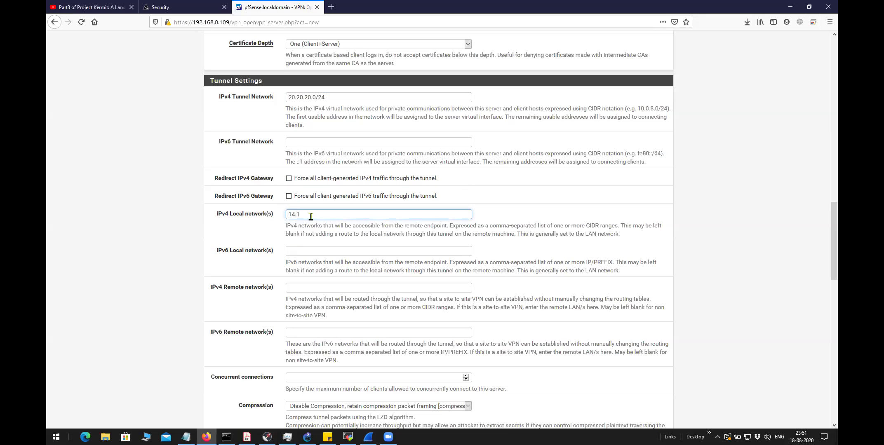
# Enter 14.140.40.0/24 as the IPv4 local network
pyautogui.write('40.40.0/24')
pyautogui.moveTo(336, 214); pyautogui.dragTo(277, 213)
pyautogui.click(275, 232)
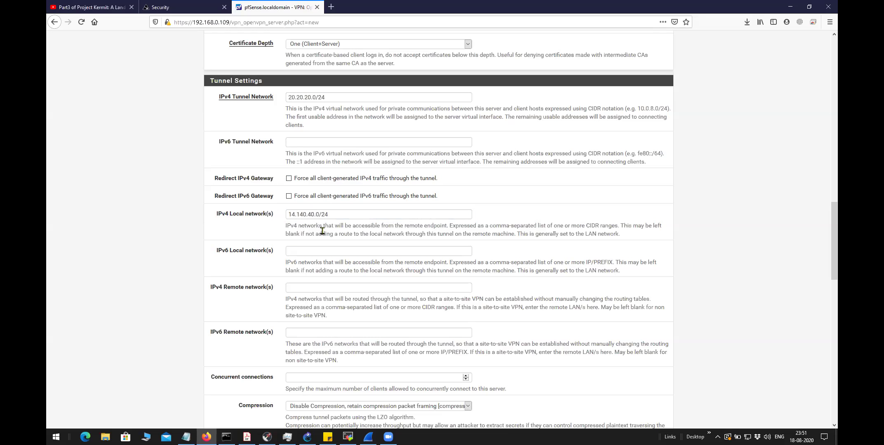
pyautogui.moveTo(290, 215)
pyautogui.mouseDown()
pyautogui.moveTo(316, 215)
pyautogui.moveTo(283, 217)
pyautogui.mouseUp()
pyautogui.click(350, 216)
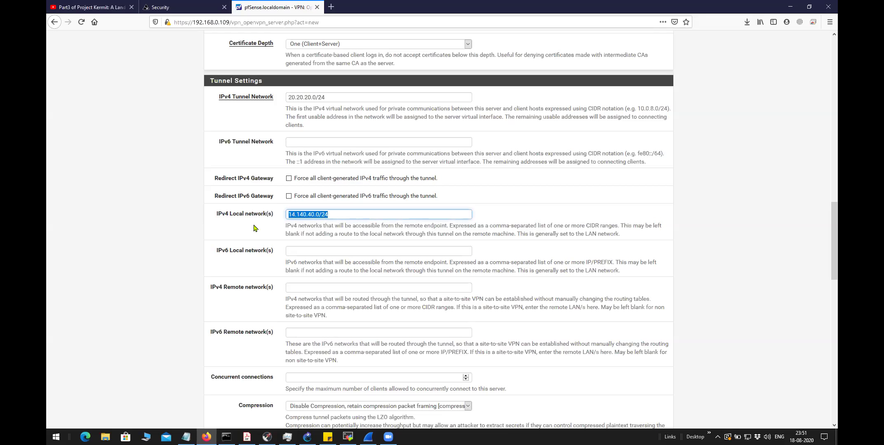
pyautogui.click(253, 228)
pyautogui.moveTo(341, 212); pyautogui.dragTo(268, 227)
pyautogui.click(269, 228)
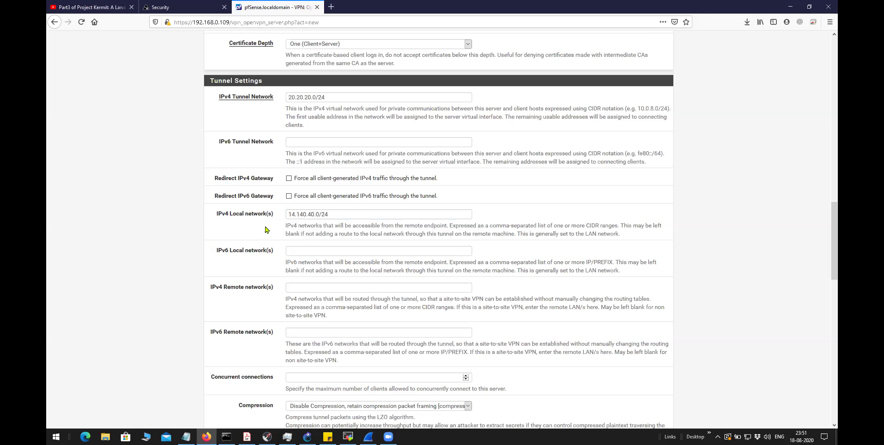
# Append an extra 1.1.1.1 entry, then delete it so only 14.140.40.0/24 remains
pyautogui.click(334, 214)
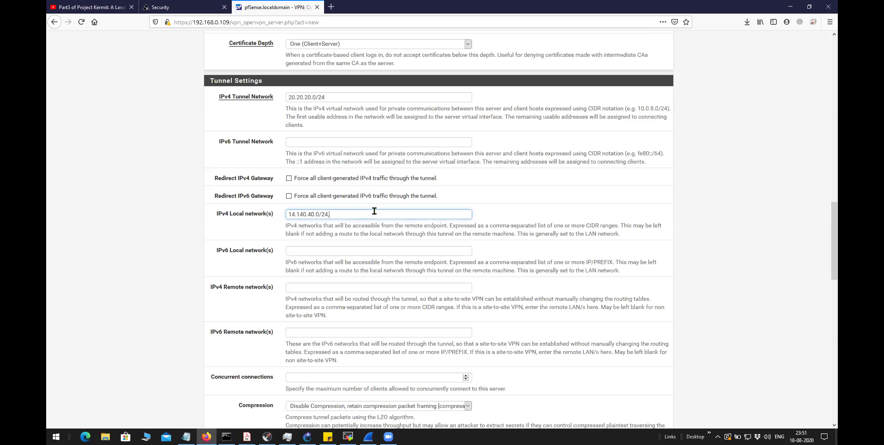
pyautogui.write(',1.1.1.1/24')
pyautogui.click(347, 215)
pyautogui.moveTo(356, 214); pyautogui.dragTo(327, 215)
pyautogui.press('BackSpace')
pyautogui.tripleClick(284, 216)
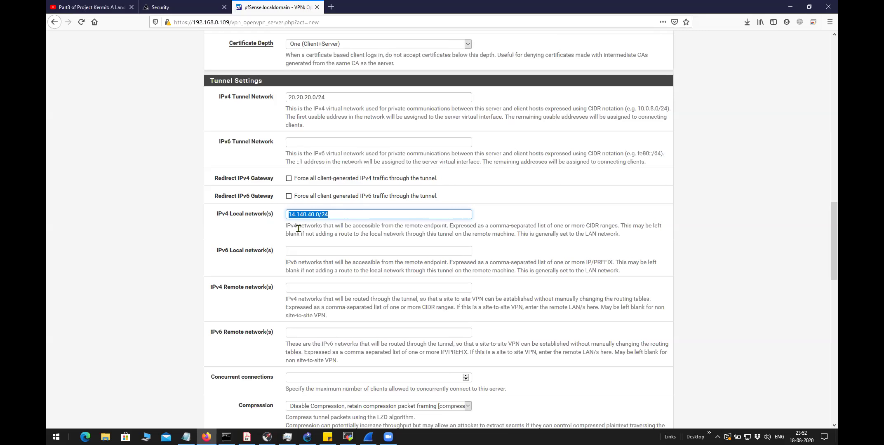
pyautogui.scroll(-4, 299, 229)
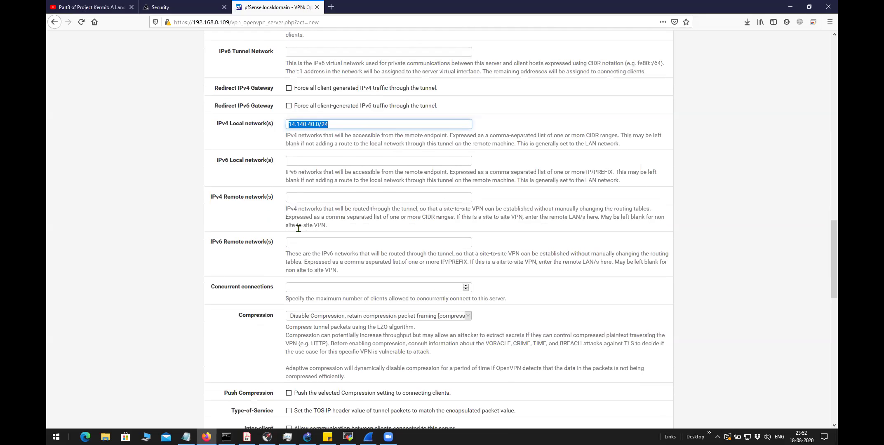
# Read the help text for the Inactive setting further down the form
pyautogui.scroll(-3, 299, 232)
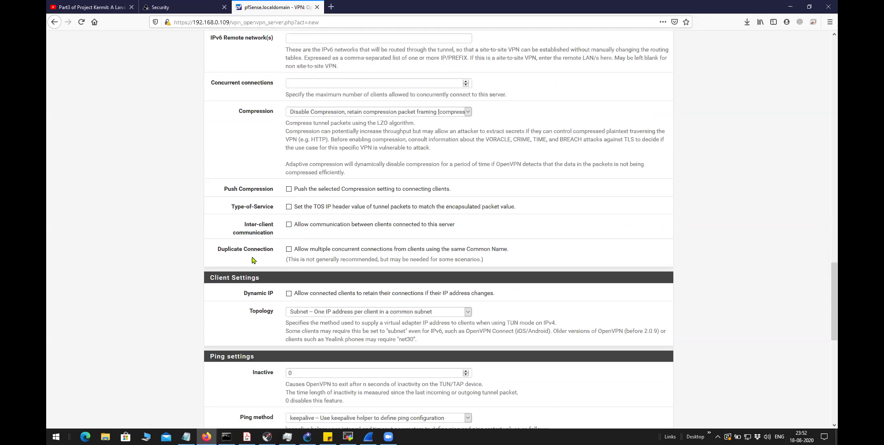
pyautogui.scroll(-2, 271, 259)
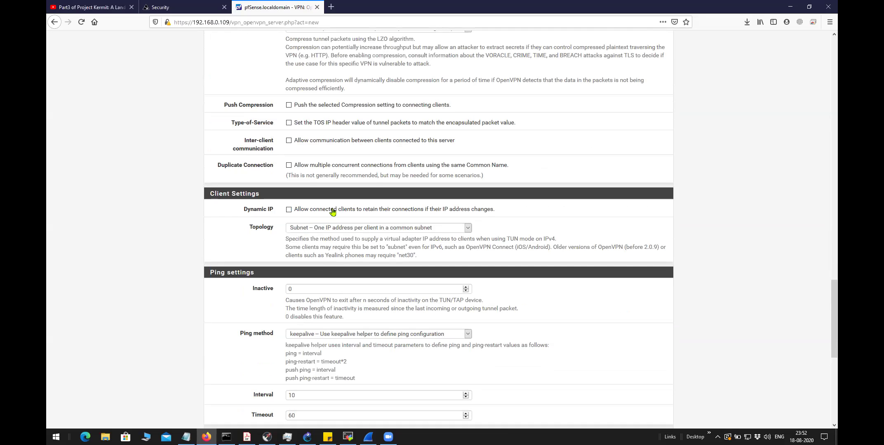
pyautogui.scroll(-4, 291, 264)
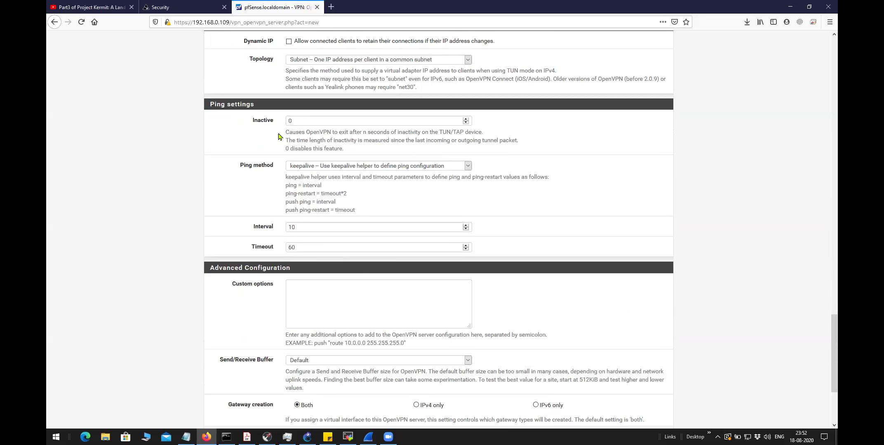
pyautogui.moveTo(284, 133); pyautogui.dragTo(433, 149)
pyautogui.click(249, 132)
pyautogui.moveTo(275, 123); pyautogui.dragTo(237, 124)
pyautogui.click(236, 168)
# Review the Ping method and save the server, which fails with 'The selected certificate is not valid'
pyautogui.moveTo(247, 169); pyautogui.dragTo(274, 170)
pyautogui.click(258, 181)
pyautogui.moveTo(243, 133); pyautogui.dragTo(479, 152)
pyautogui.click(225, 206)
pyautogui.scroll(-3, 225, 206)
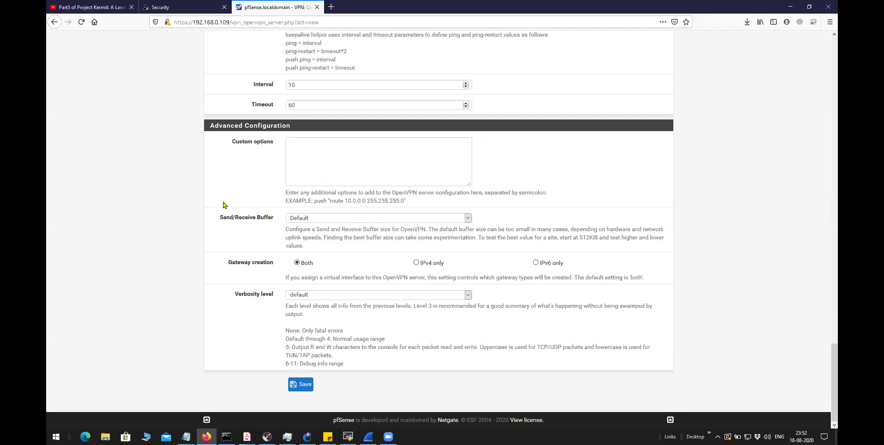
pyautogui.click(305, 389)
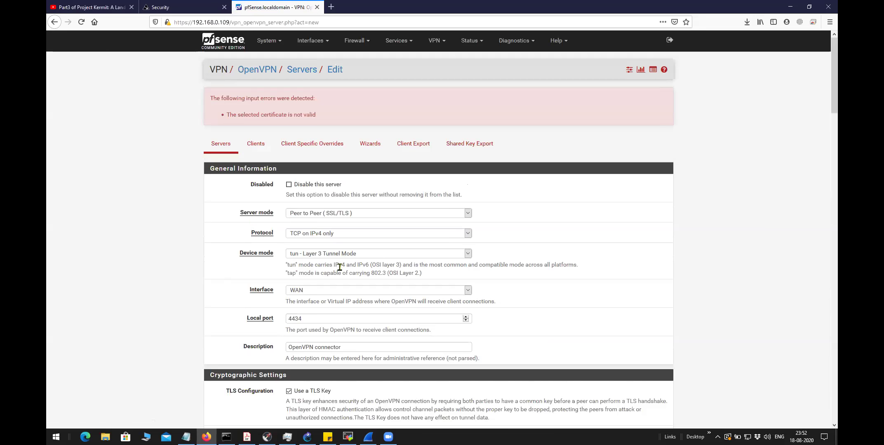
# Confirm OpenVPN stays selected as the peer certificate authority
pyautogui.scroll(-8, 335, 266)
pyautogui.click(357, 158)
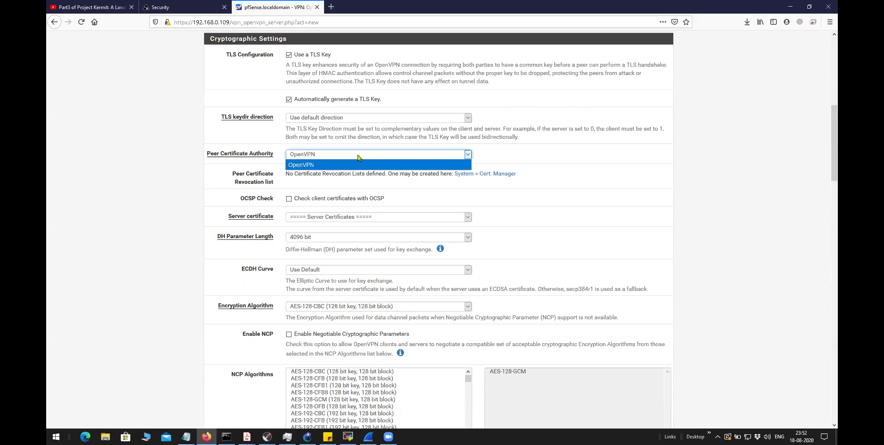
pyautogui.click(335, 165)
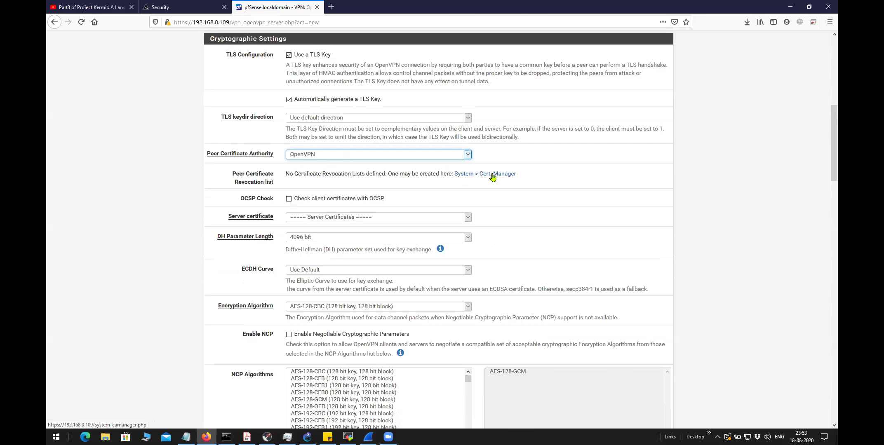
pyautogui.click(437, 155)
pyautogui.click(430, 162)
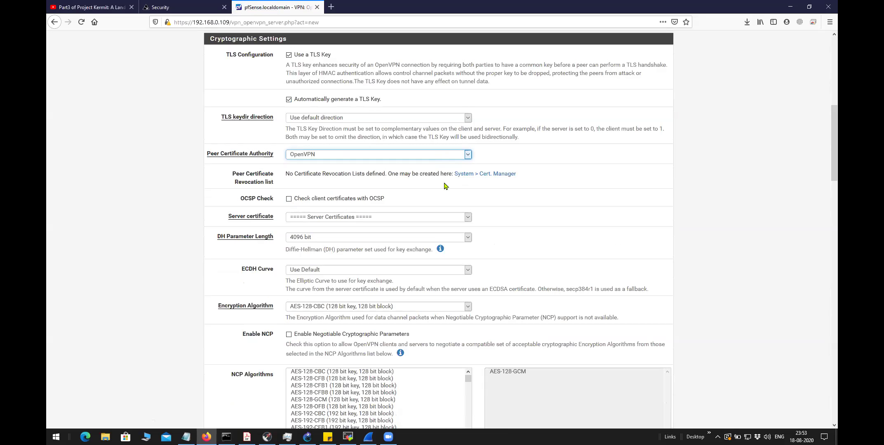
# Choose OpenVPN Server as the server certificate
pyautogui.scroll(-5, 444, 186)
pyautogui.scroll(-5, 444, 186)
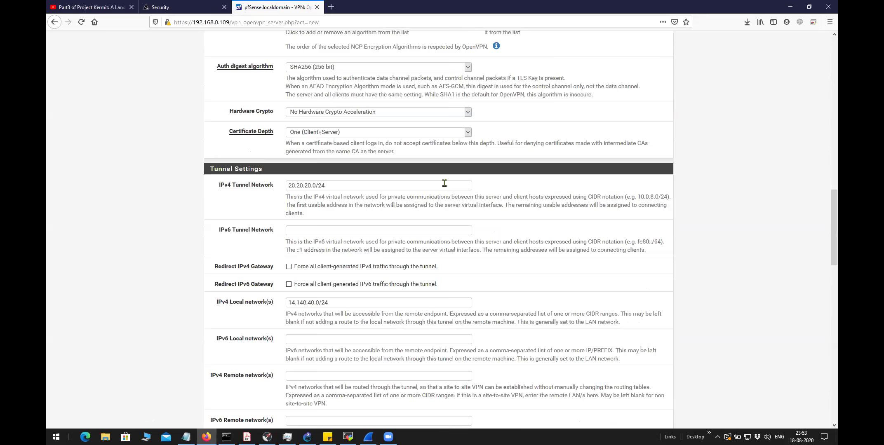
pyautogui.scroll(-5, 445, 183)
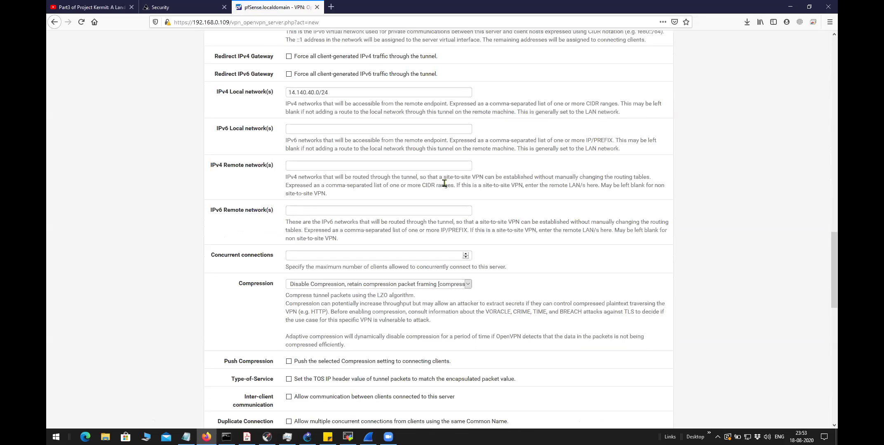
pyautogui.scroll(-13, 444, 183)
pyautogui.scroll(6, 443, 186)
pyautogui.scroll(13, 443, 186)
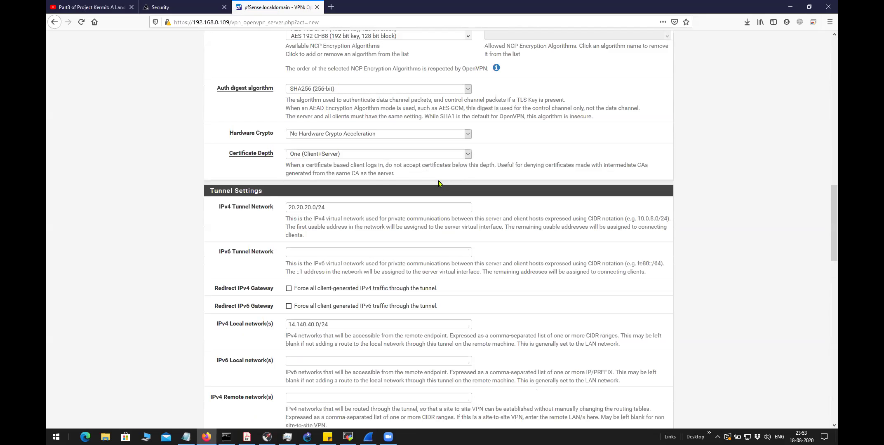
pyautogui.scroll(3, 440, 183)
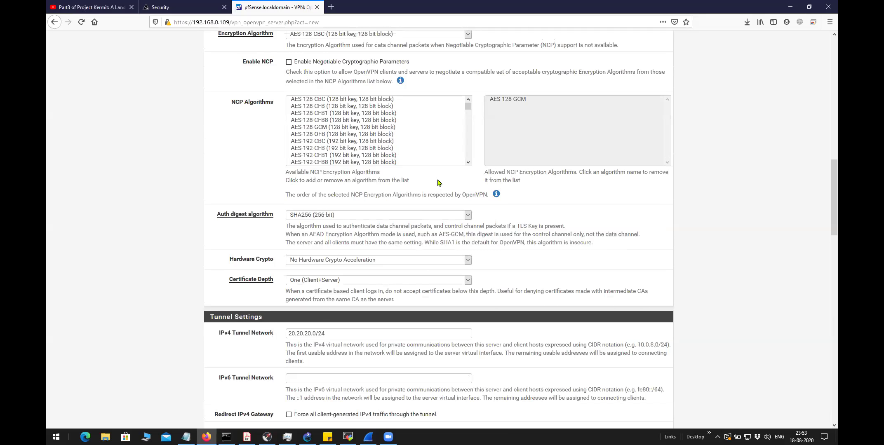
pyautogui.scroll(-16, 438, 182)
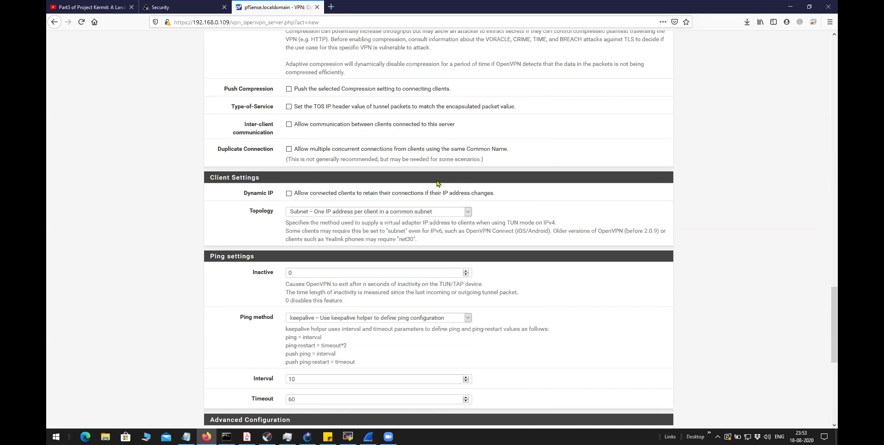
pyautogui.scroll(-5, 438, 183)
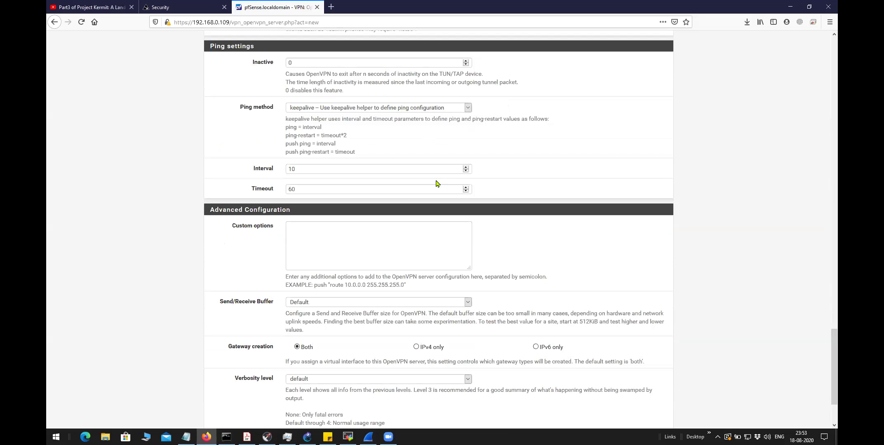
pyautogui.scroll(20, 437, 183)
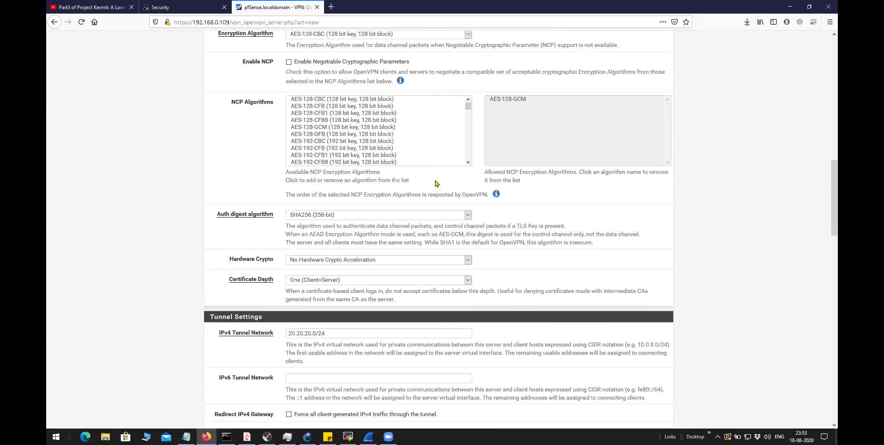
pyautogui.scroll(3, 437, 183)
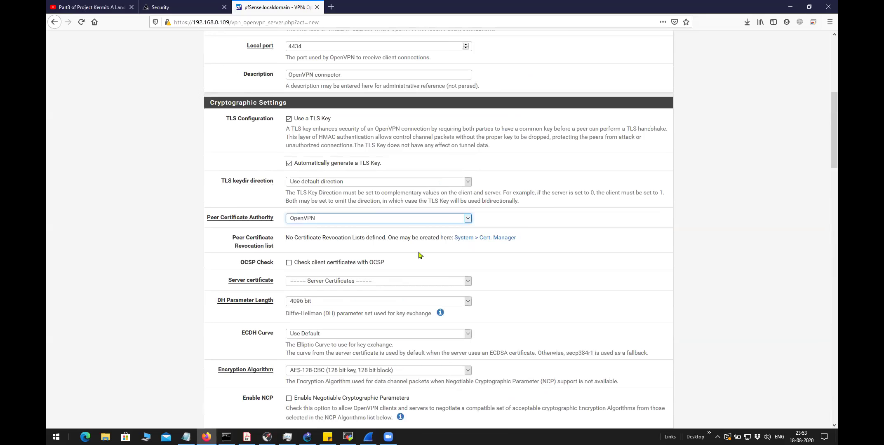
pyautogui.click(426, 284)
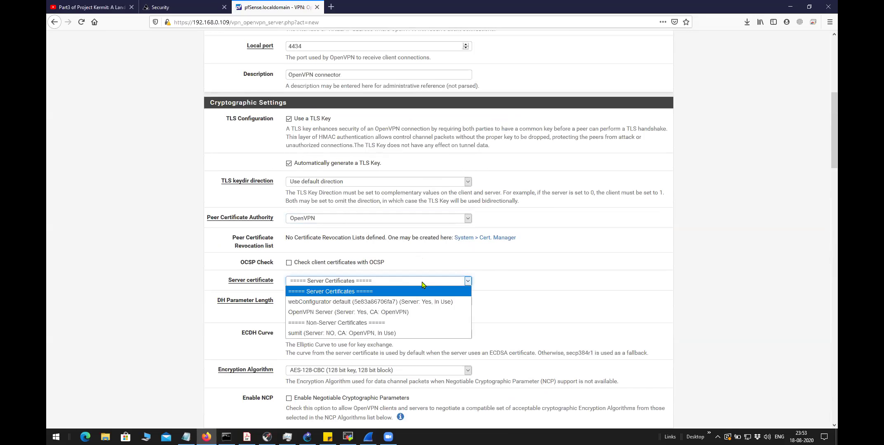
pyautogui.click(405, 316)
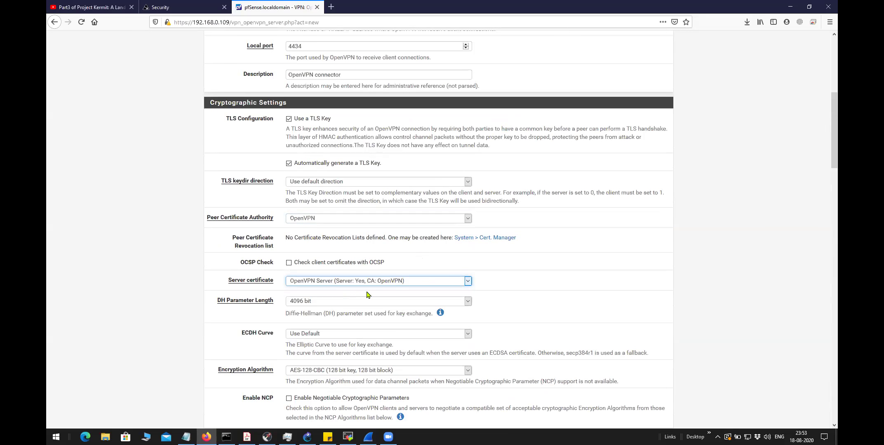
# Scroll through the OpenVPN server edit page to review the 'selected certificate is not valid' error
pyautogui.scroll(6, 532, 286)
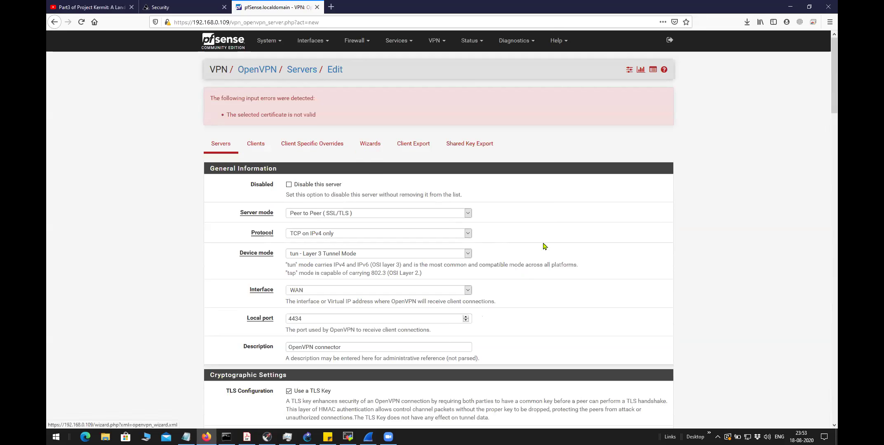
pyautogui.scroll(-20, 542, 240)
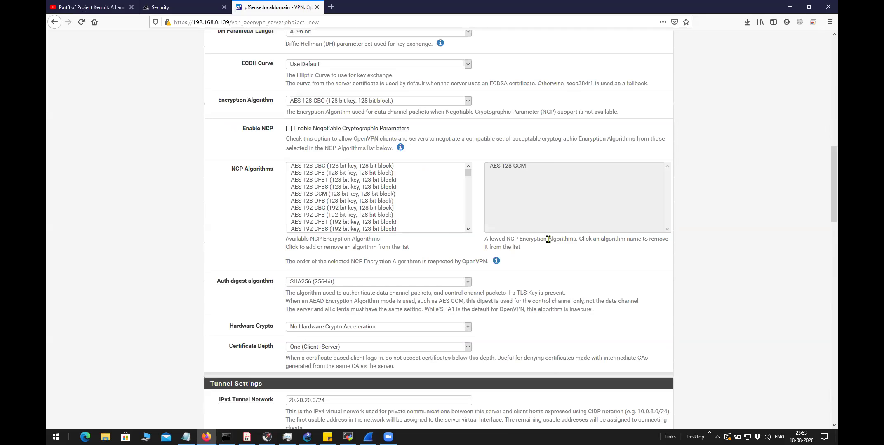
pyautogui.scroll(-6, 549, 243)
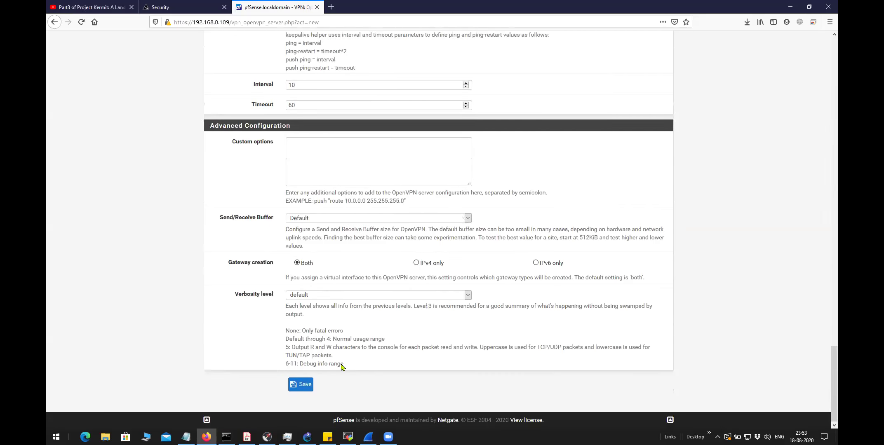
pyautogui.scroll(6, 342, 371)
pyautogui.scroll(-6, 342, 370)
pyautogui.scroll(10, 342, 374)
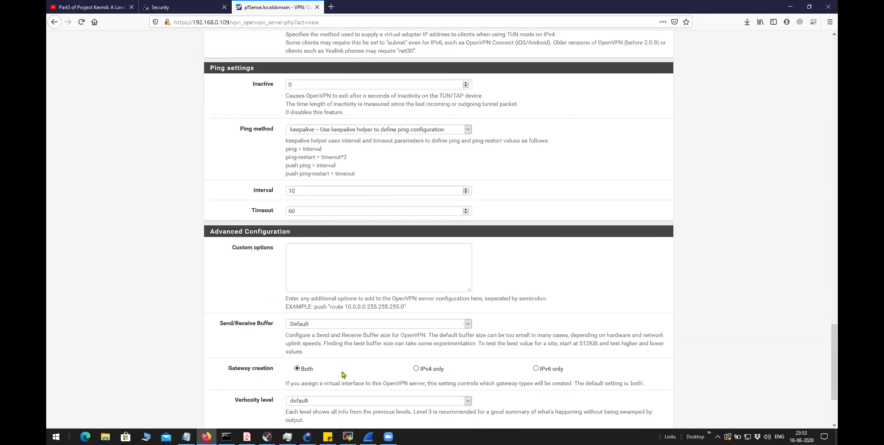
pyautogui.scroll(12, 342, 372)
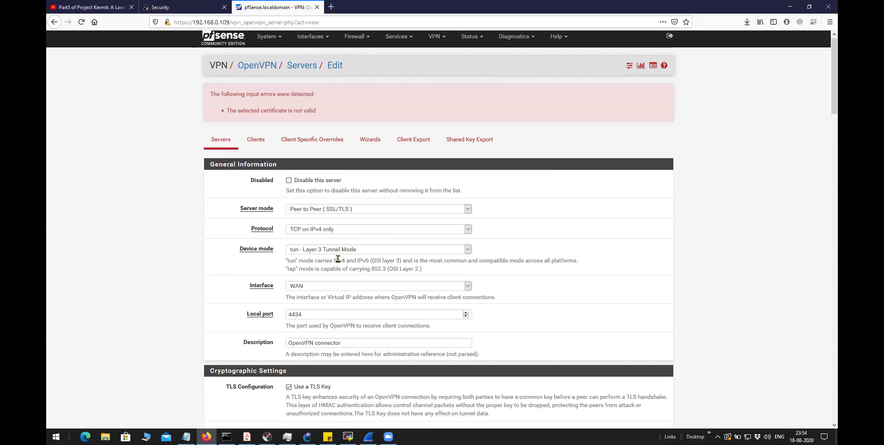
pyautogui.scroll(-8, 338, 262)
pyautogui.scroll(-3, 338, 262)
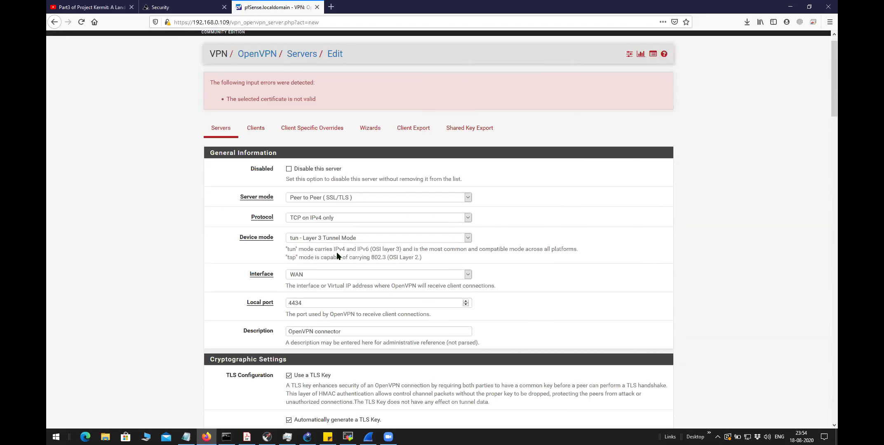
pyautogui.scroll(1, 337, 253)
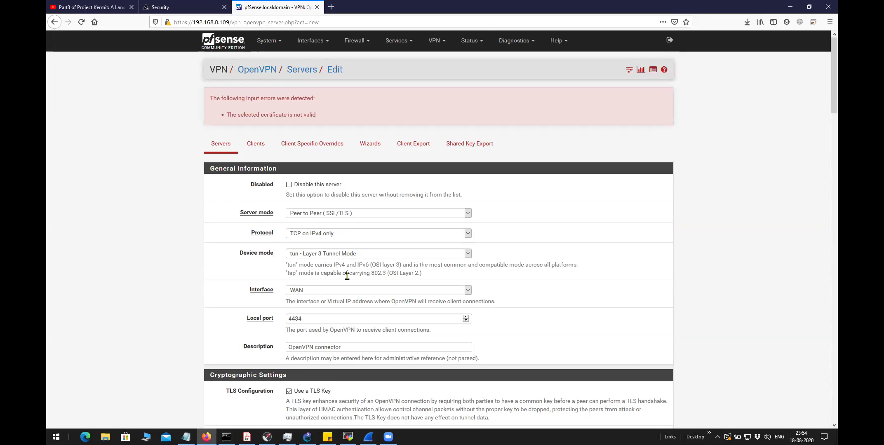
pyautogui.scroll(-3, 347, 277)
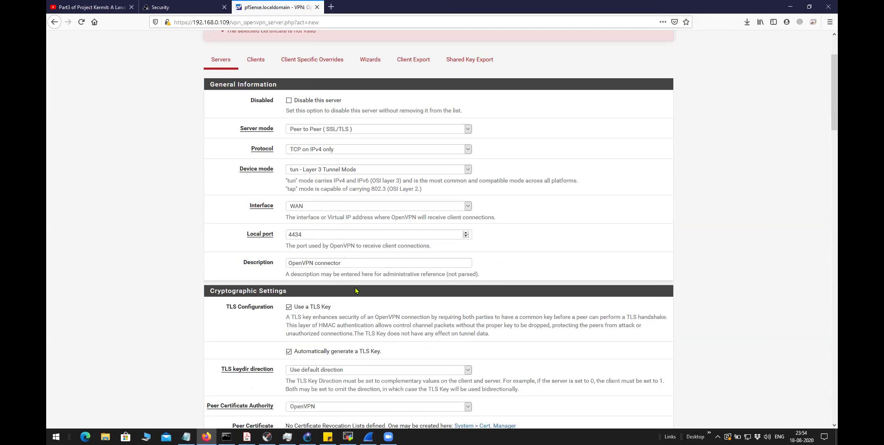
pyautogui.scroll(-7, 351, 284)
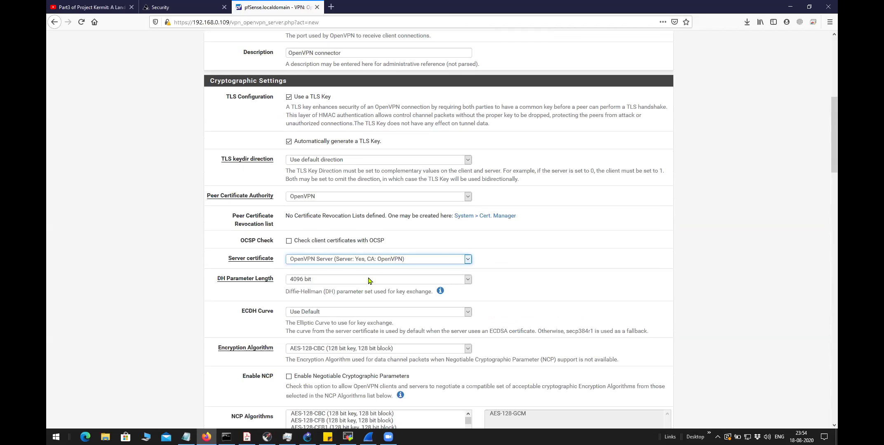
pyautogui.scroll(-3, 369, 282)
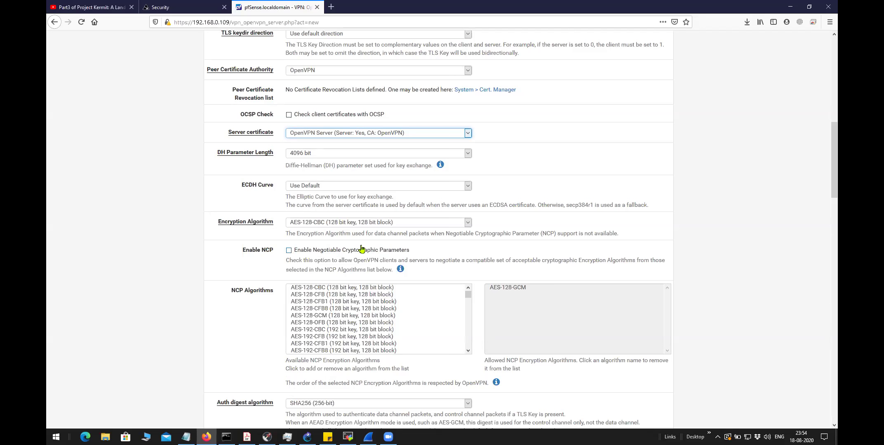
pyautogui.scroll(-5, 362, 252)
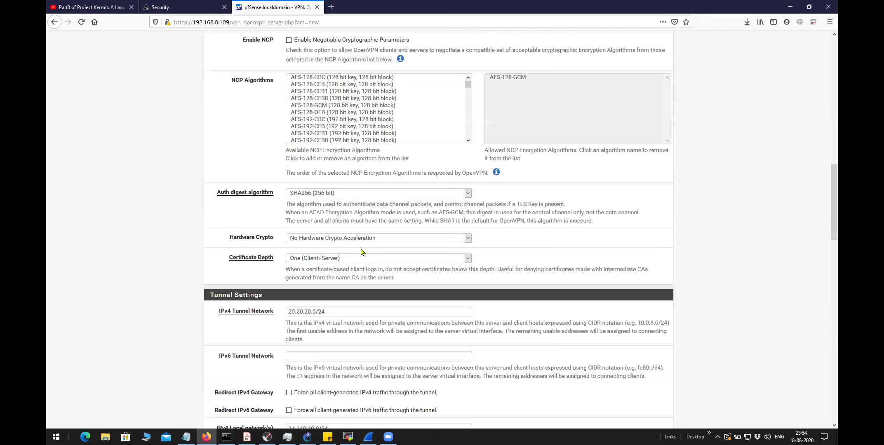
pyautogui.scroll(-5, 362, 252)
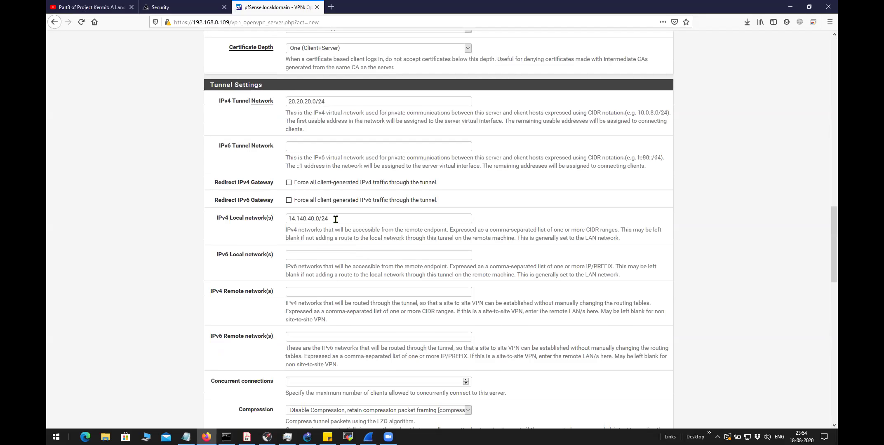
# Highlight the IPv4 Local network 14.140.40.0/24 and Tunnel Network 20.20.20.0/24 values for review
pyautogui.tripleClick(290, 219)
pyautogui.tripleClick(289, 101)
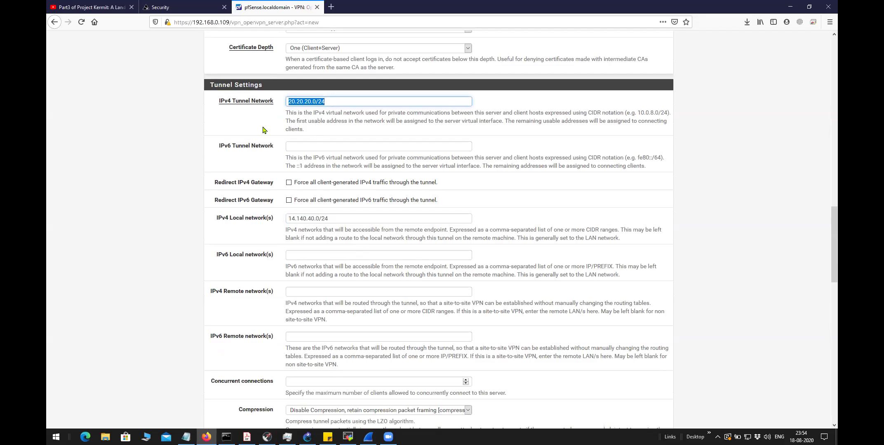
pyautogui.click(323, 122)
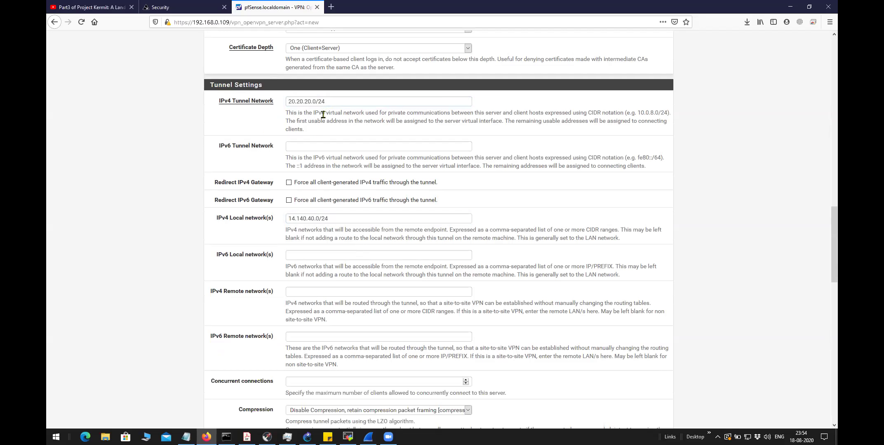
pyautogui.tripleClick(315, 101)
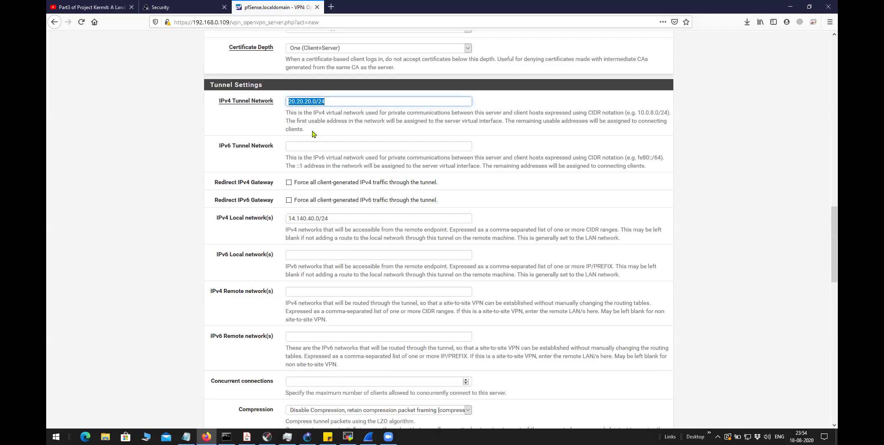
pyautogui.click(320, 102)
pyautogui.scroll(-10, 379, 193)
pyautogui.scroll(-6, 379, 195)
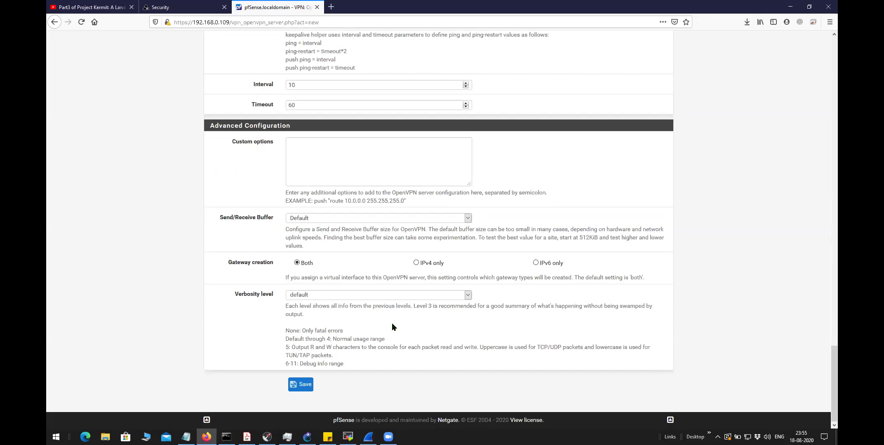
pyautogui.scroll(20, 392, 327)
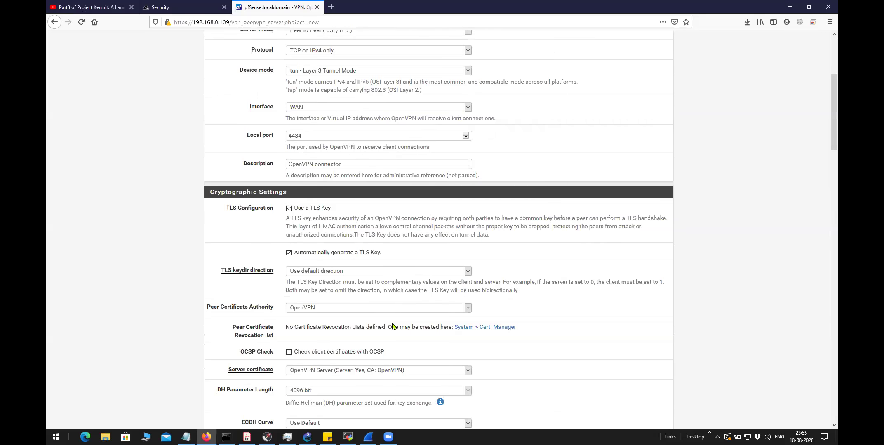
pyautogui.scroll(5, 392, 327)
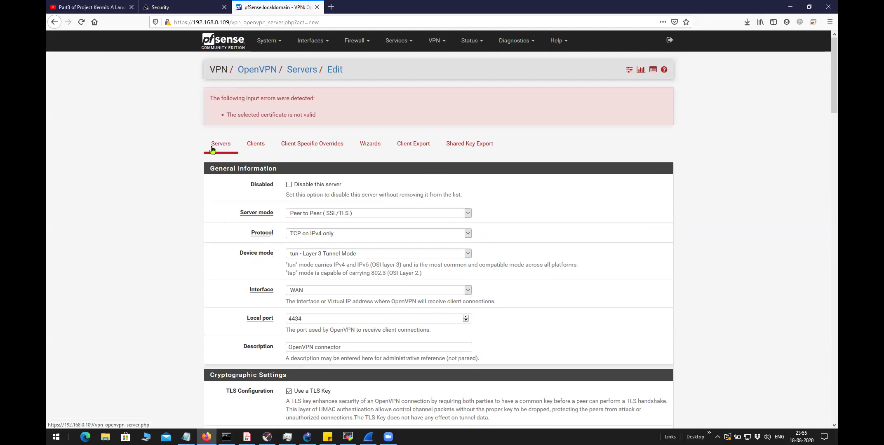
# Start the OpenVPN Remote Access Server Setup wizard with Local User Access as the server type
pyautogui.click(374, 149)
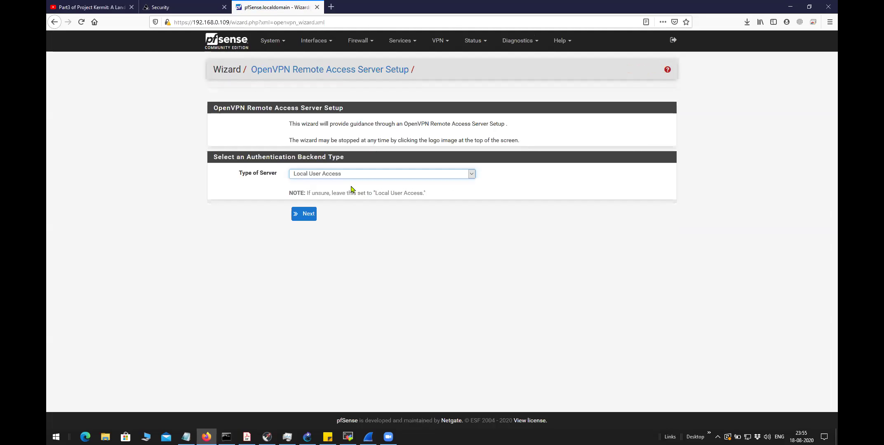
pyautogui.click(386, 179)
pyautogui.click(377, 190)
pyautogui.moveTo(279, 174); pyautogui.dragTo(236, 174)
pyautogui.click(356, 229)
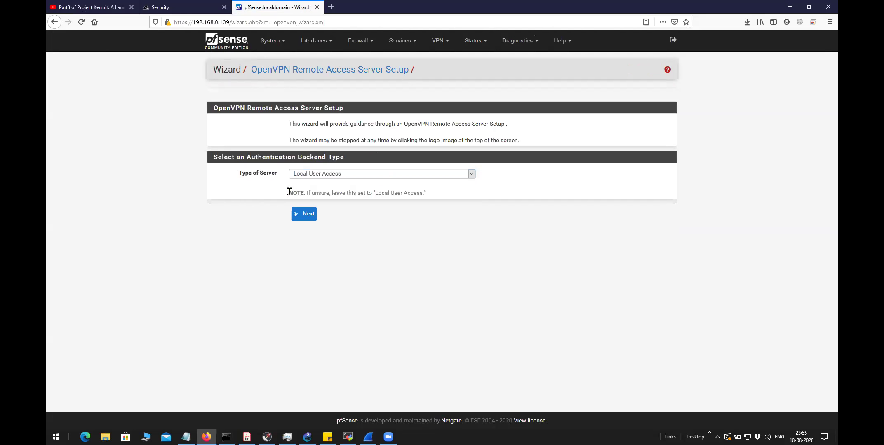
pyautogui.click(303, 215)
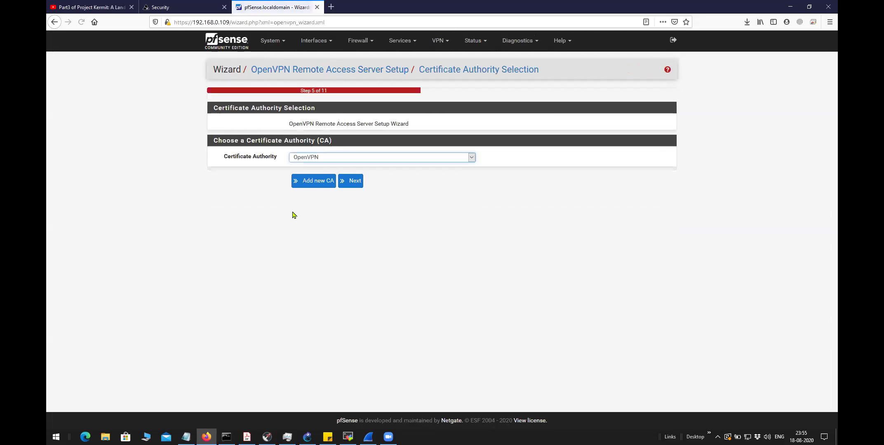
# Keep OpenVPN as the certificate authority and advance to Server Certificate Selection
pyautogui.click(310, 159)
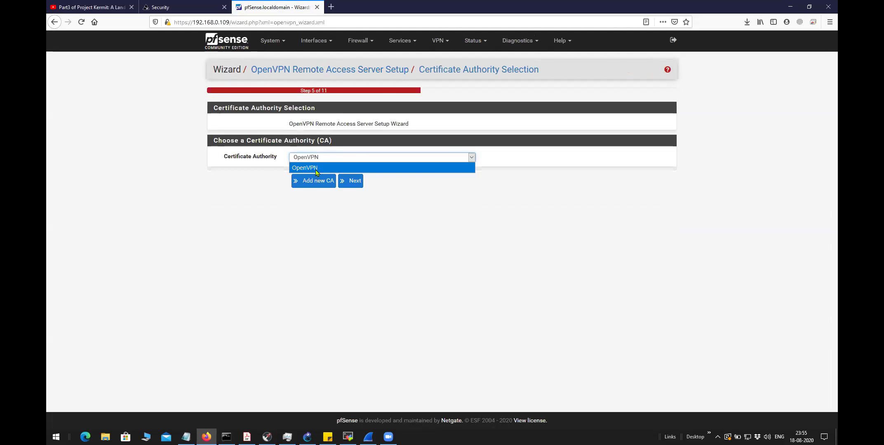
pyautogui.click(314, 167)
pyautogui.click(324, 160)
pyautogui.click(324, 172)
pyautogui.click(325, 159)
pyautogui.click(326, 172)
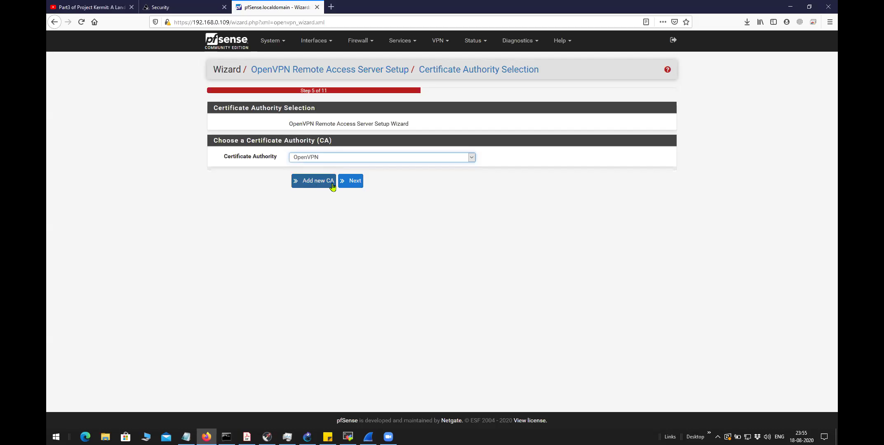
pyautogui.click(329, 160)
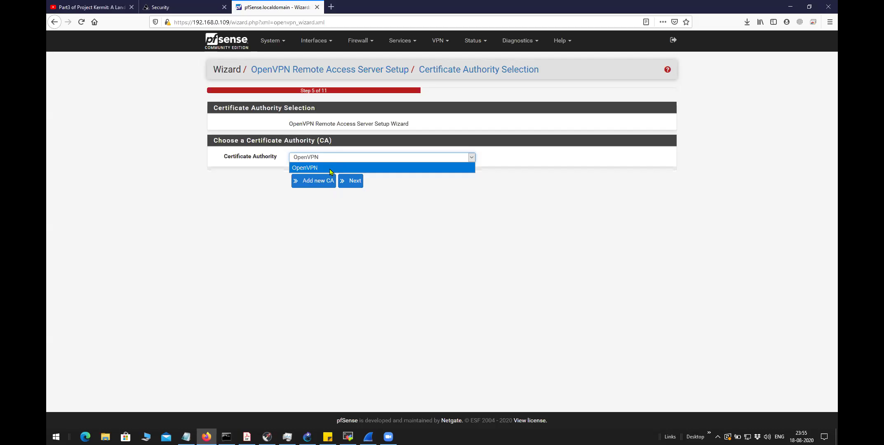
pyautogui.click(327, 170)
pyautogui.click(322, 160)
pyautogui.click(325, 168)
pyautogui.click(347, 181)
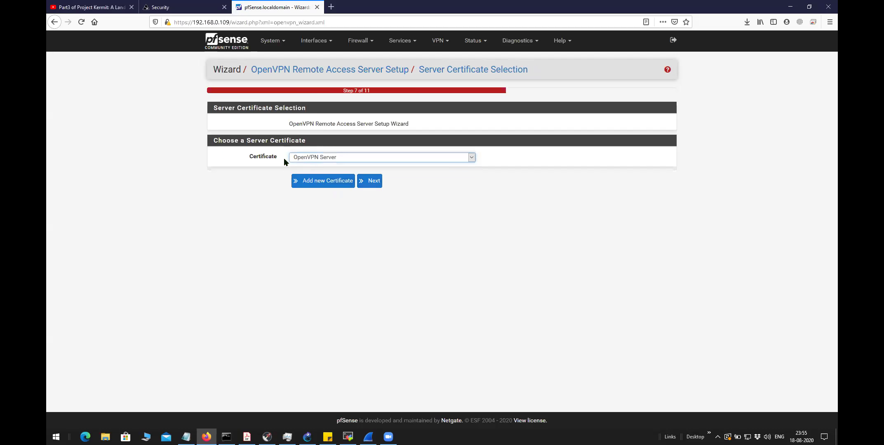
pyautogui.click(315, 160)
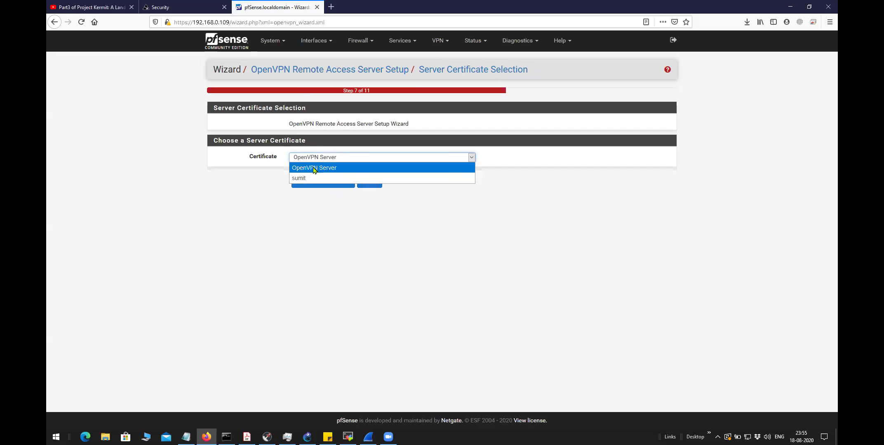
# Confirm OpenVPN Server as the server certificate and continue to the Server Setup step
pyautogui.moveTo(305, 141); pyautogui.dragTo(246, 142)
pyautogui.click(266, 184)
pyautogui.click(324, 160)
pyautogui.click(324, 170)
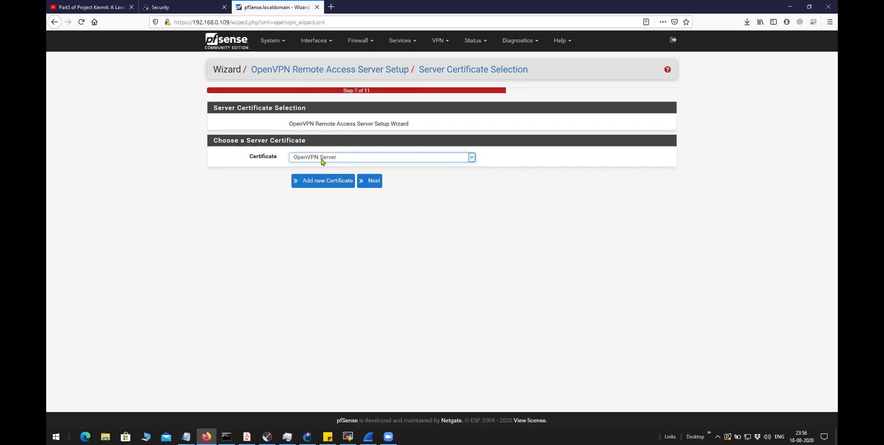
pyautogui.click(323, 160)
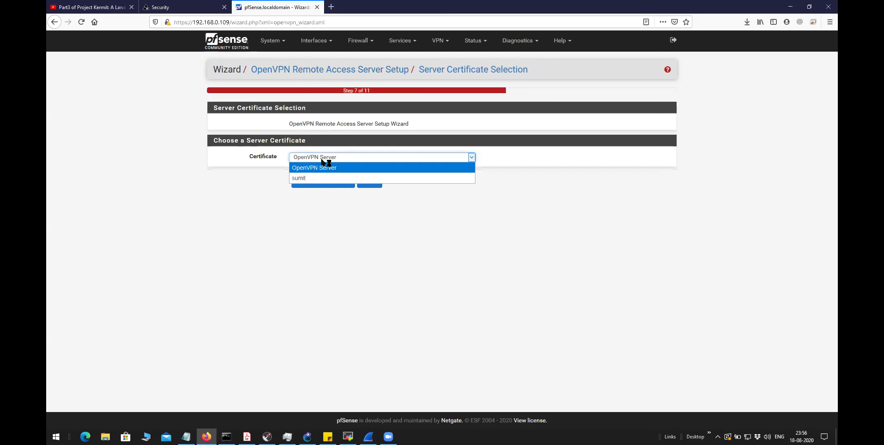
pyautogui.click(299, 171)
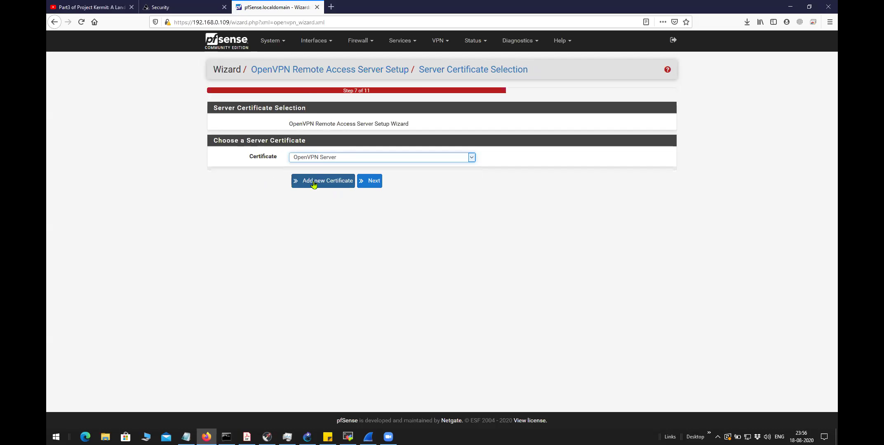
pyautogui.click(307, 161)
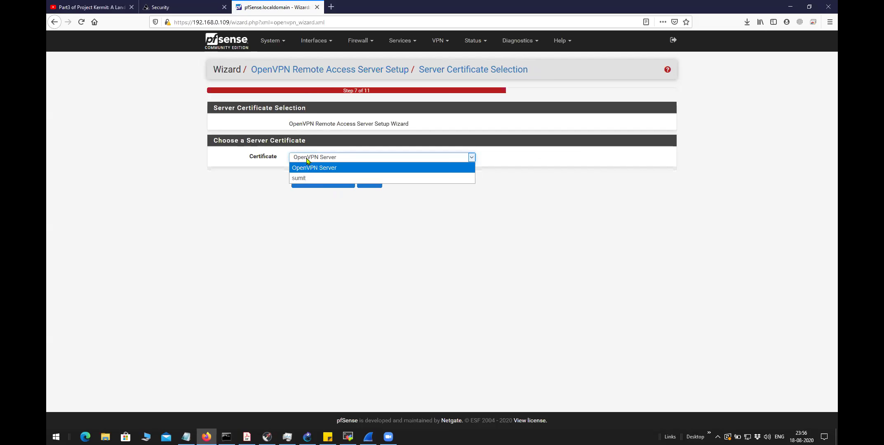
pyautogui.click(310, 169)
pyautogui.click(368, 184)
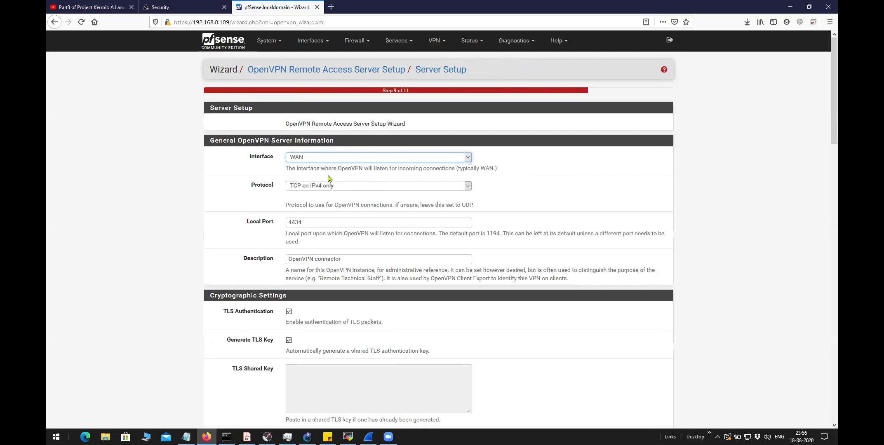
# Set the DH Parameters Length to 4096 bit
pyautogui.click(273, 227)
pyautogui.click(225, 210)
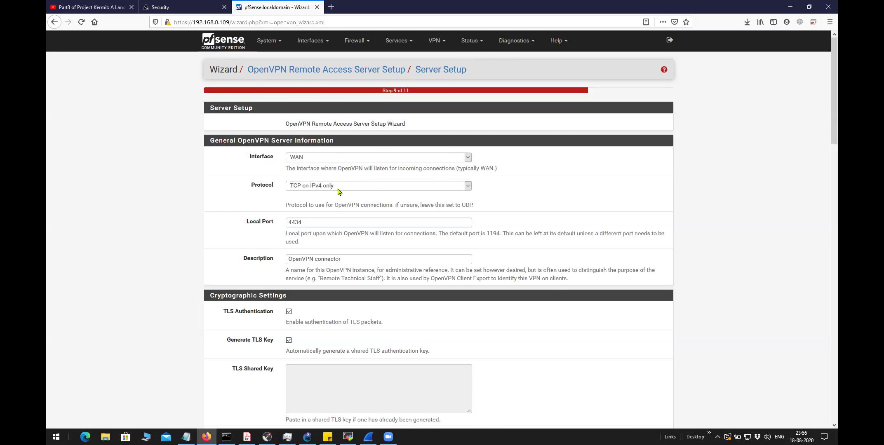
pyautogui.scroll(-7, 288, 236)
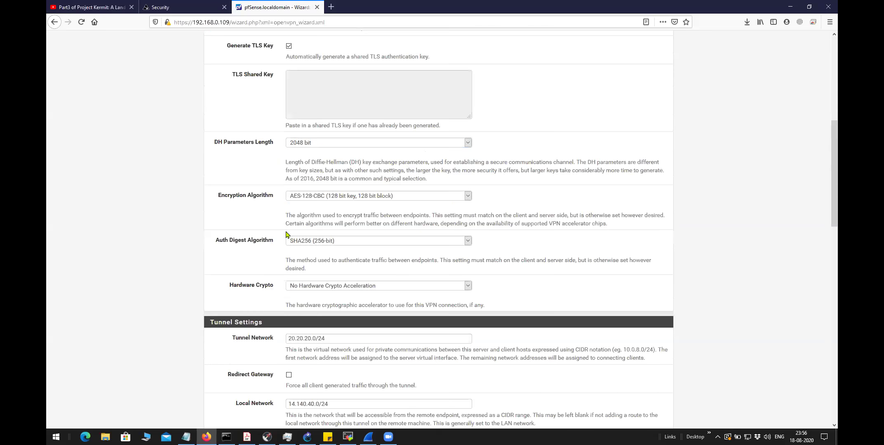
pyautogui.click(325, 145)
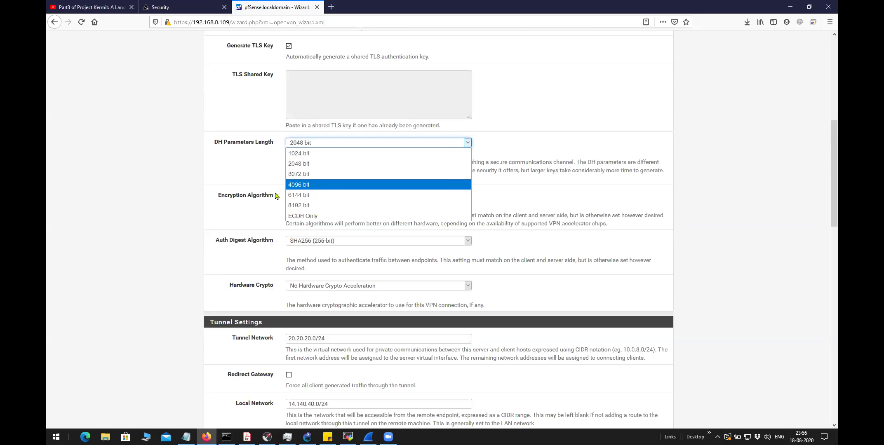
pyautogui.press('Return')
# Review the tunnel network and Local Network 14.140.40.0/24, then proceed to Firewall Rule Configuration
pyautogui.scroll(-4, 259, 211)
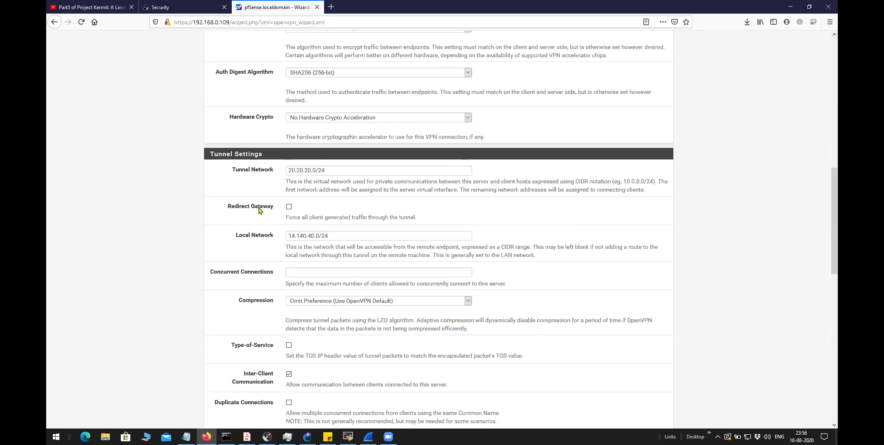
pyautogui.scroll(-2, 259, 211)
pyautogui.moveTo(329, 88); pyautogui.dragTo(291, 103)
pyautogui.moveTo(335, 149); pyautogui.dragTo(283, 153)
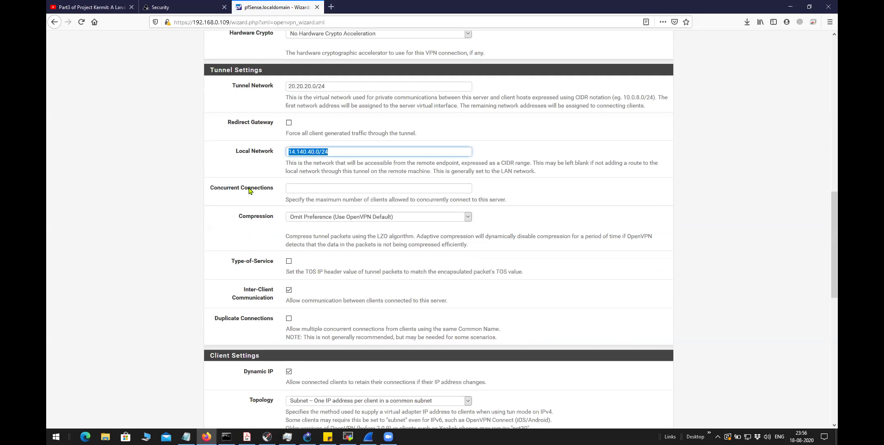
pyautogui.scroll(-4, 249, 191)
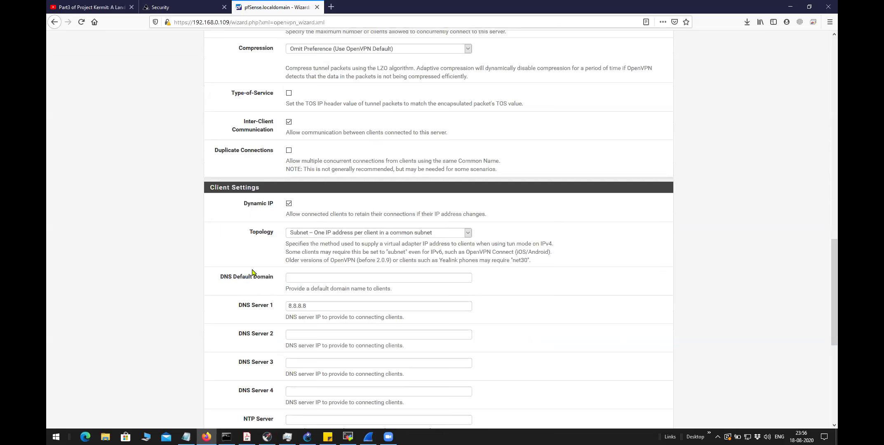
pyautogui.scroll(-1, 255, 272)
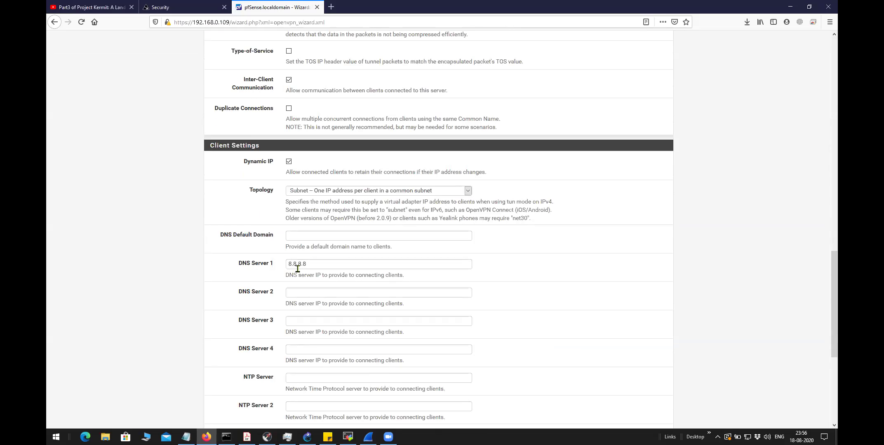
pyautogui.scroll(-6, 304, 265)
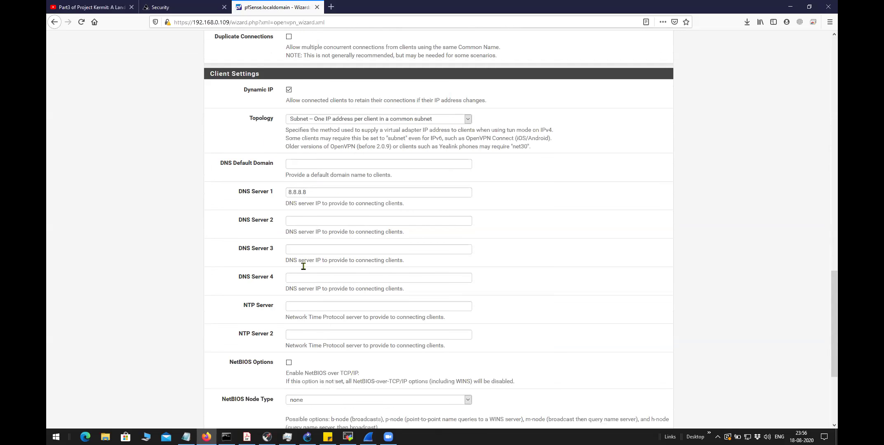
pyautogui.click(299, 386)
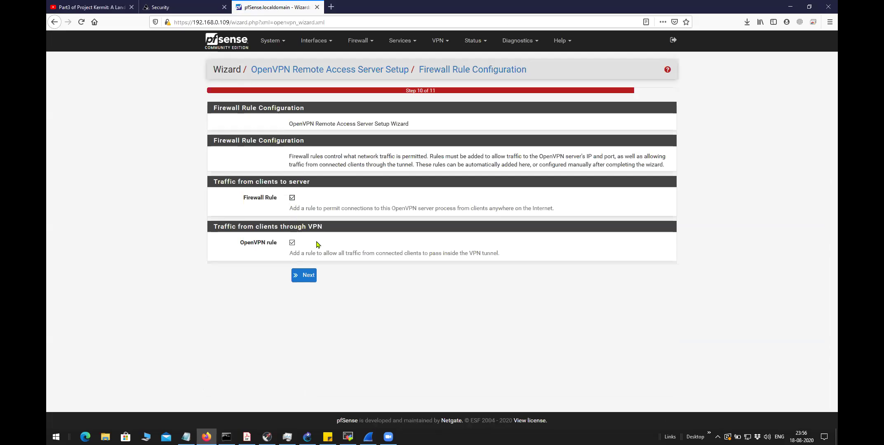
# Keep both the Firewall Rule and OpenVPN rule options checked and move to the Finished step
pyautogui.moveTo(292, 254); pyautogui.dragTo(357, 256)
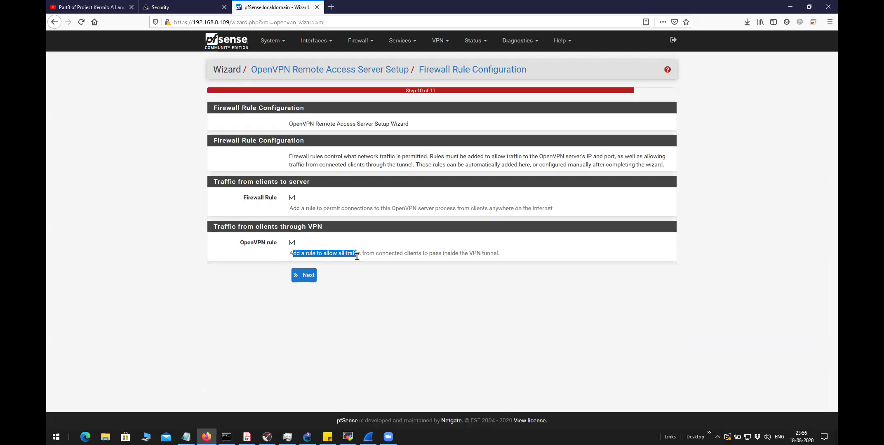
pyautogui.moveTo(416, 263); pyautogui.dragTo(499, 255)
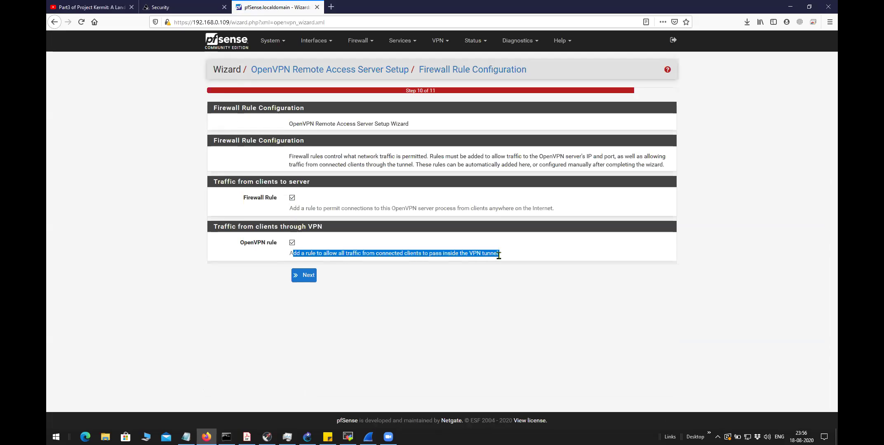
pyautogui.moveTo(287, 210); pyautogui.dragTo(564, 215)
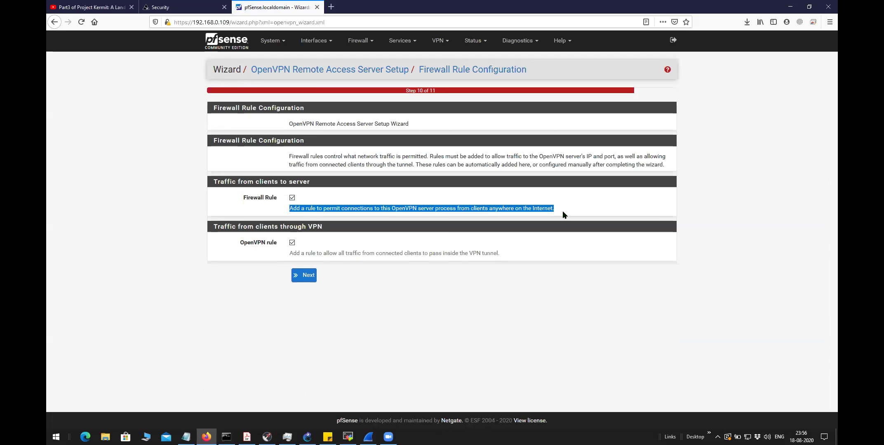
pyautogui.moveTo(239, 244); pyautogui.dragTo(280, 247)
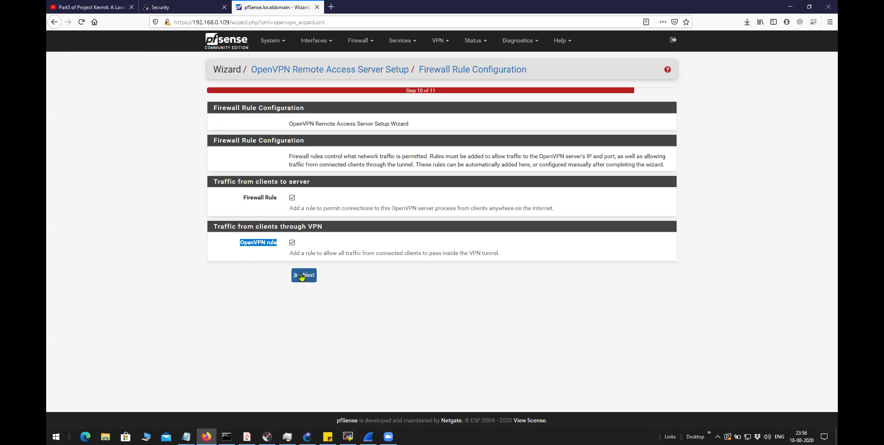
pyautogui.click(301, 276)
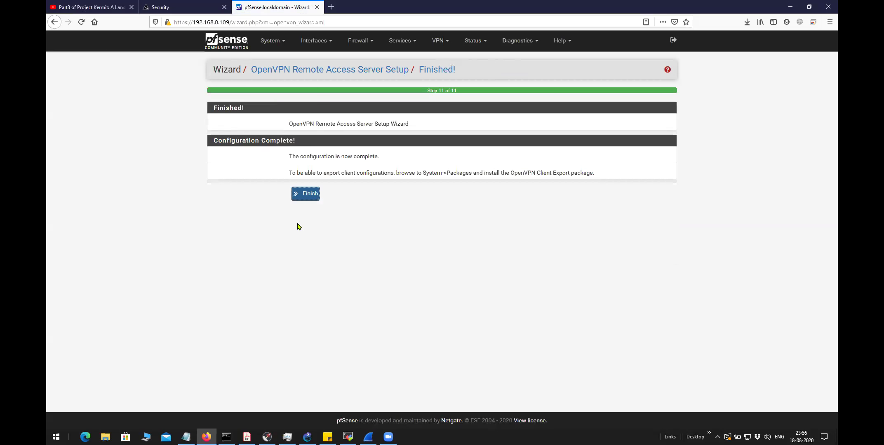
# Finish the wizard, review the new server's crypto settings, and go to the Client Export page
pyautogui.click(307, 195)
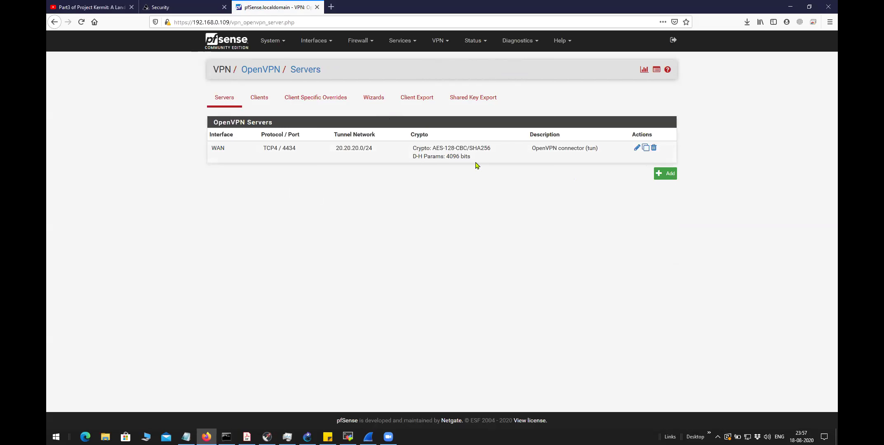
pyautogui.moveTo(473, 159); pyautogui.dragTo(412, 146)
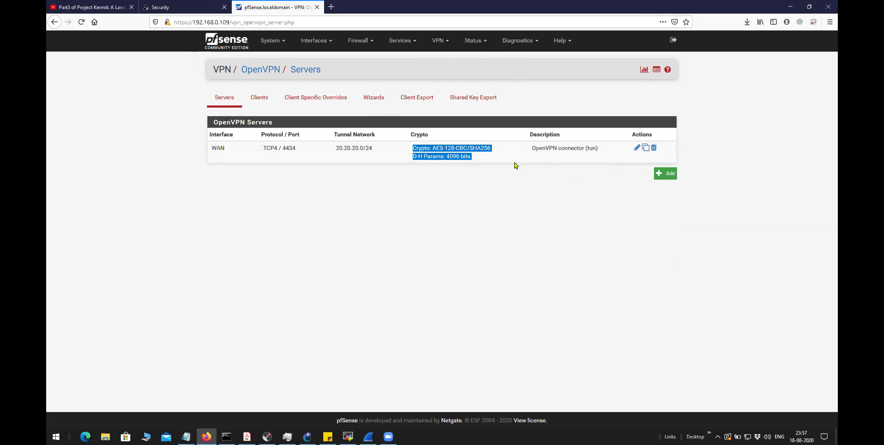
pyautogui.click(482, 178)
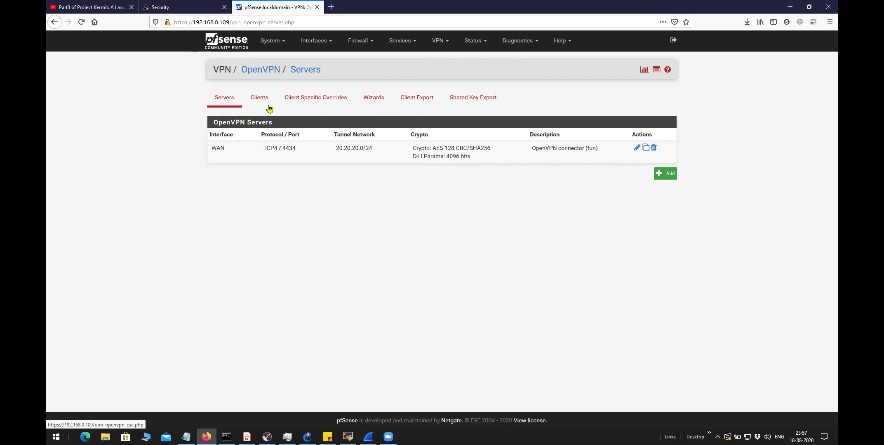
pyautogui.click(416, 103)
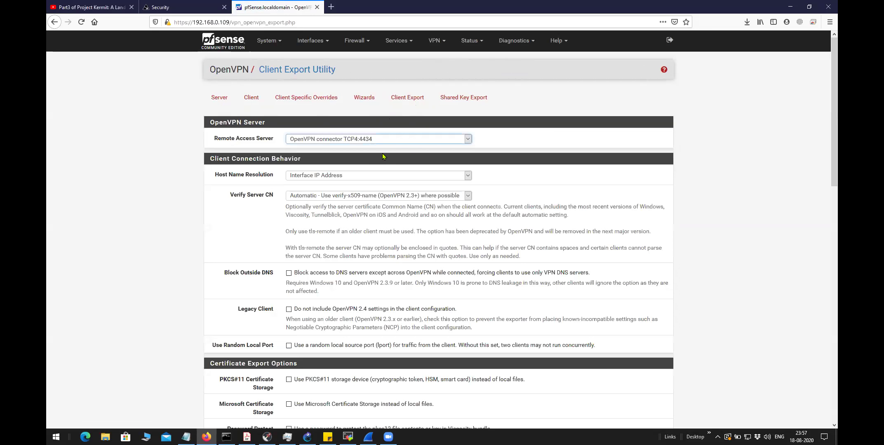
# Review the exportable client user in the OpenVPN Clients list, then return to the top and open System
pyautogui.scroll(-10, 356, 189)
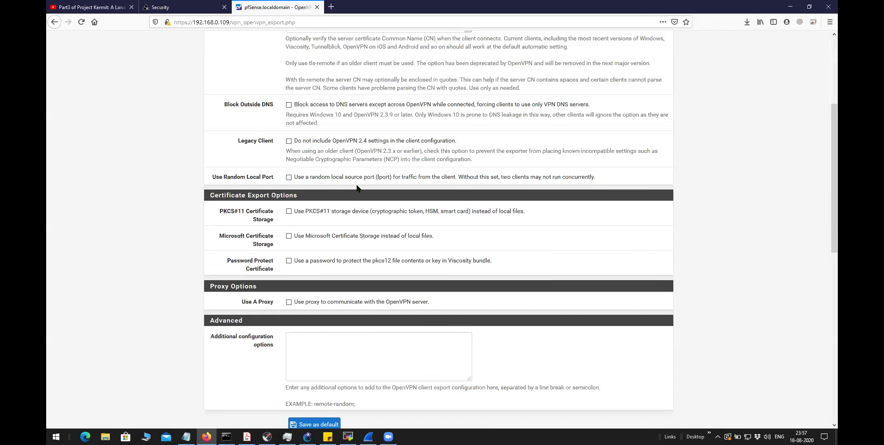
pyautogui.scroll(-3, 358, 188)
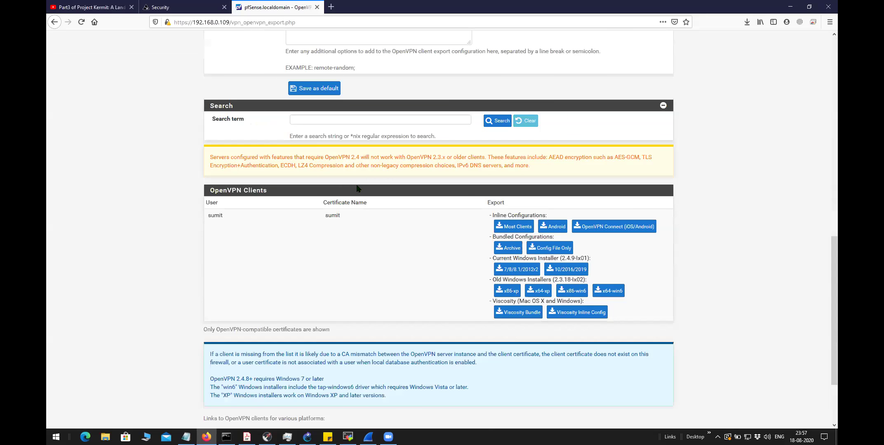
pyautogui.doubleClick(204, 219)
pyautogui.click(322, 250)
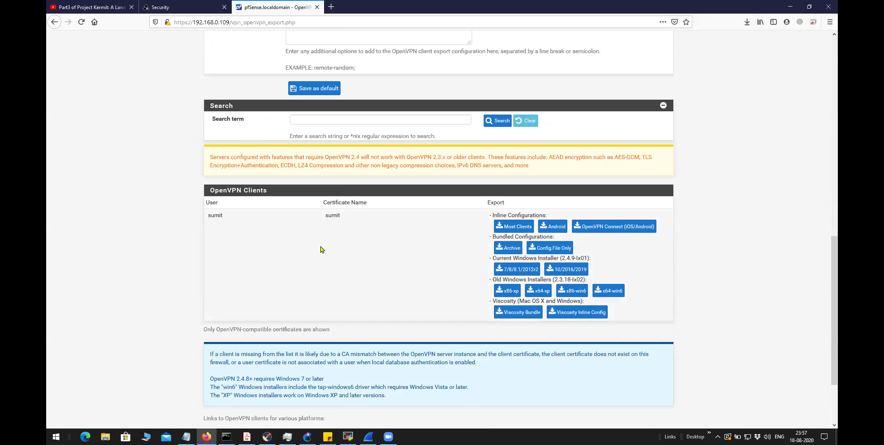
pyautogui.moveTo(208, 219); pyautogui.dragTo(210, 216)
pyautogui.click(245, 223)
pyautogui.click(249, 236)
pyautogui.scroll(6, 296, 249)
pyautogui.scroll(5, 296, 249)
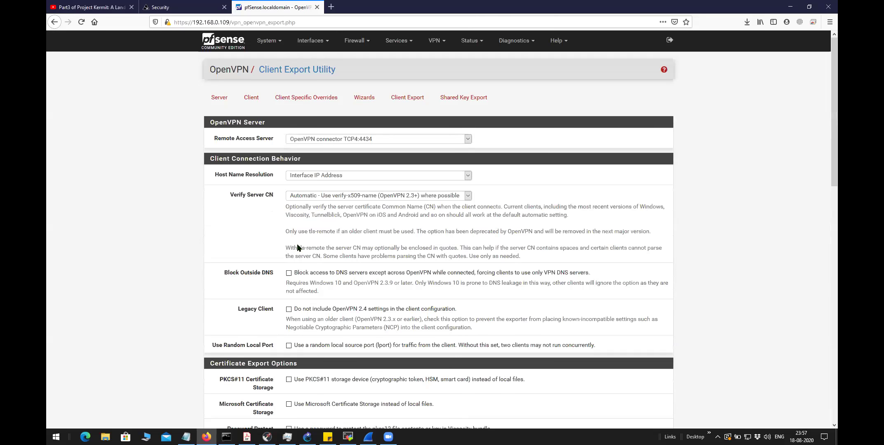
pyautogui.click(275, 46)
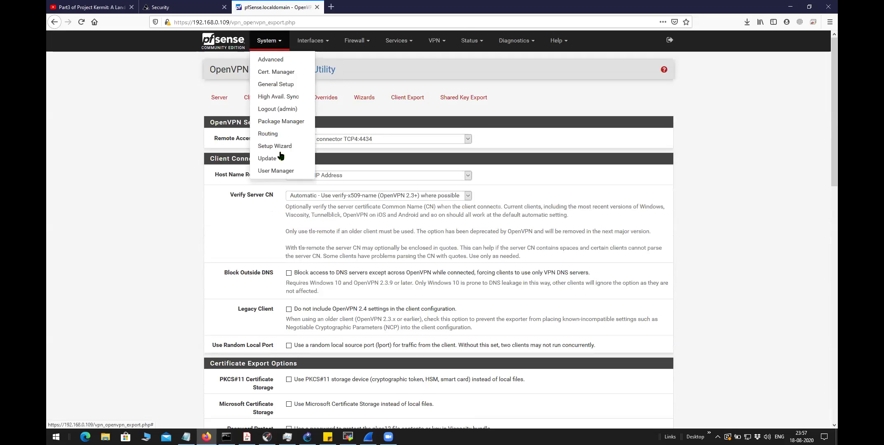
# Go to System > User Manager, review the existing users, and start adding a new user
pyautogui.click(279, 170)
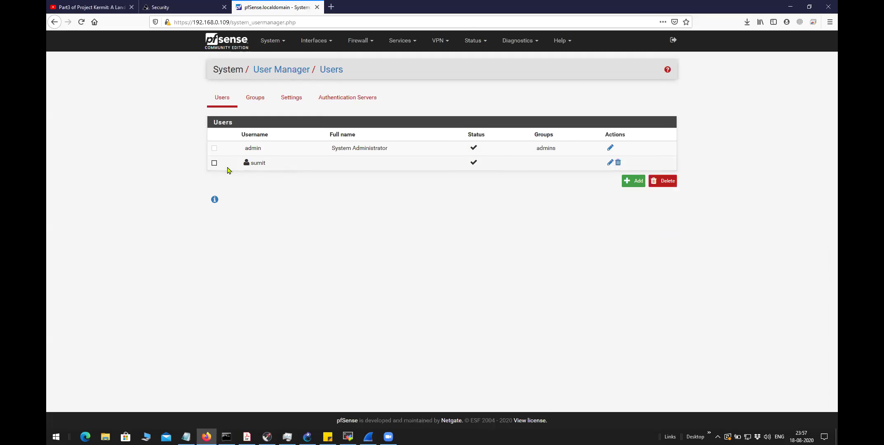
pyautogui.doubleClick(277, 151)
pyautogui.doubleClick(248, 171)
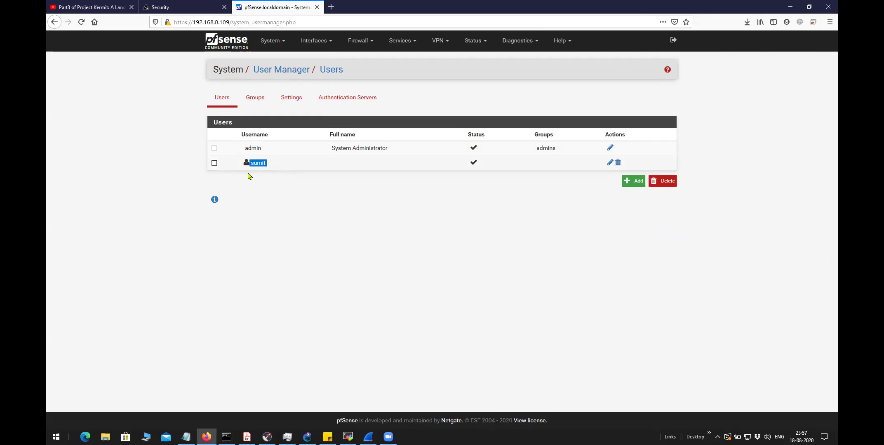
pyautogui.click(635, 183)
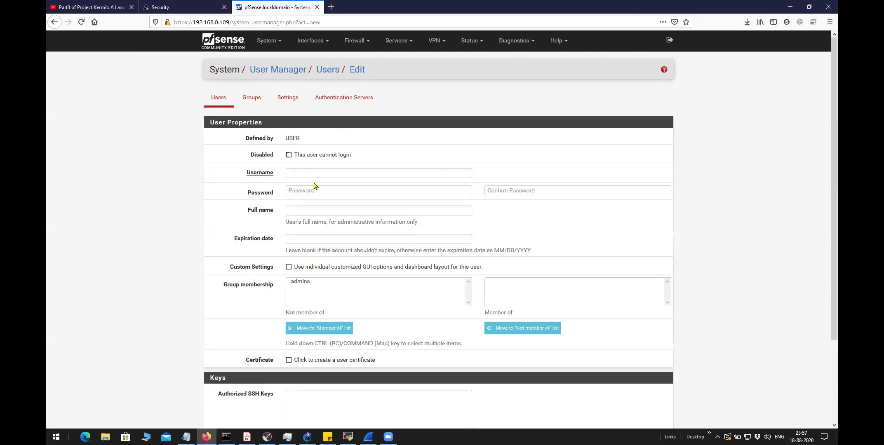
# Enter the new username and type the password plus its confirmation
pyautogui.click(297, 174)
pyautogui.write('sumit1')
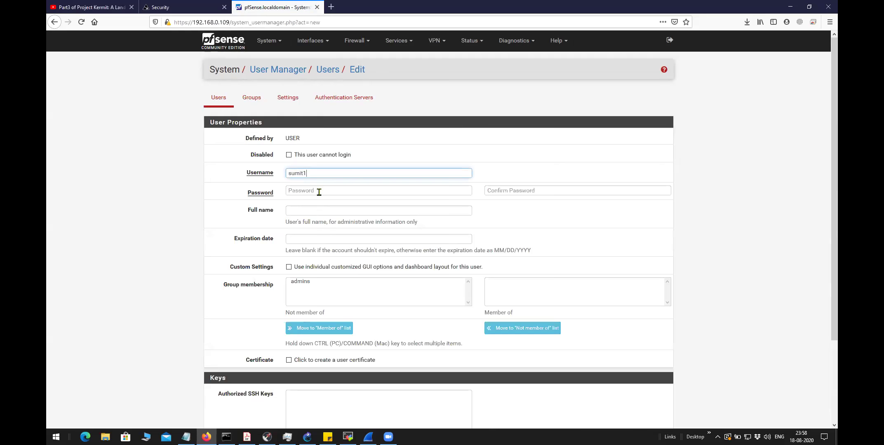
pyautogui.click(319, 191)
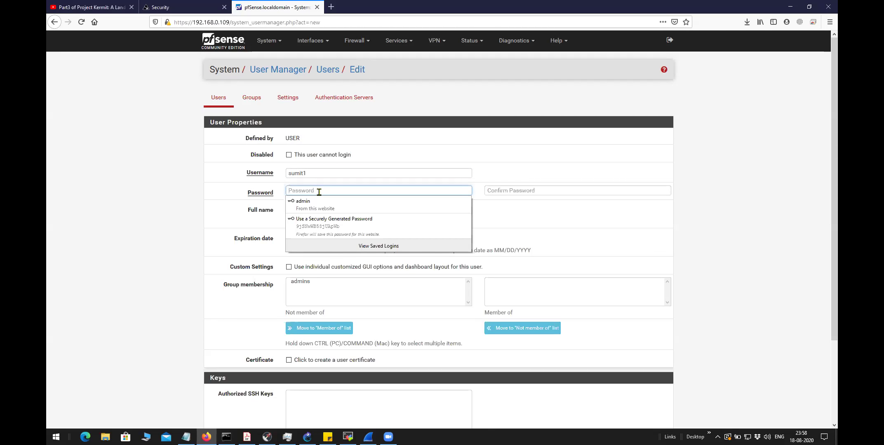
pyautogui.write('s')
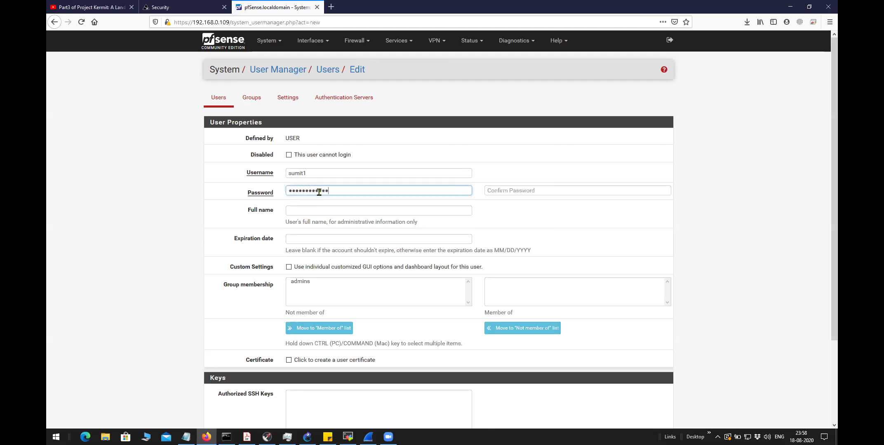
pyautogui.click(512, 188)
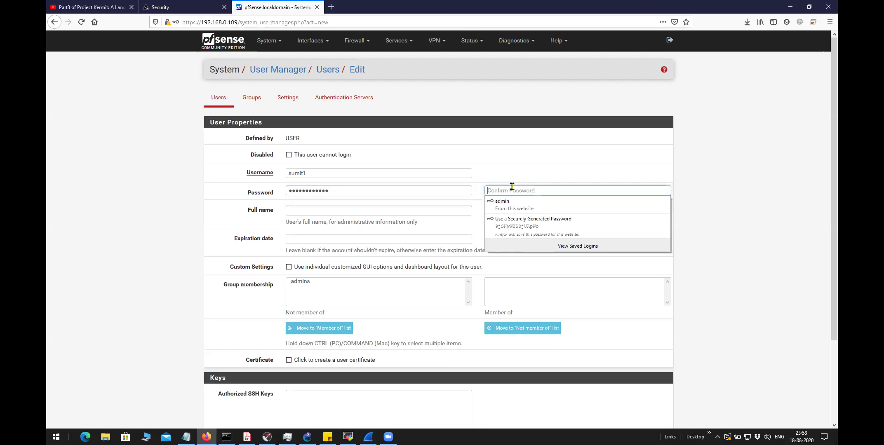
pyautogui.write('su')
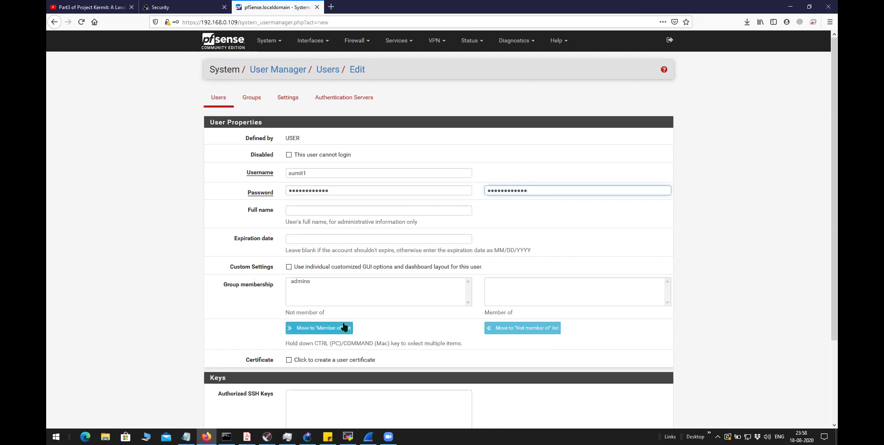
pyautogui.scroll(-3, 341, 330)
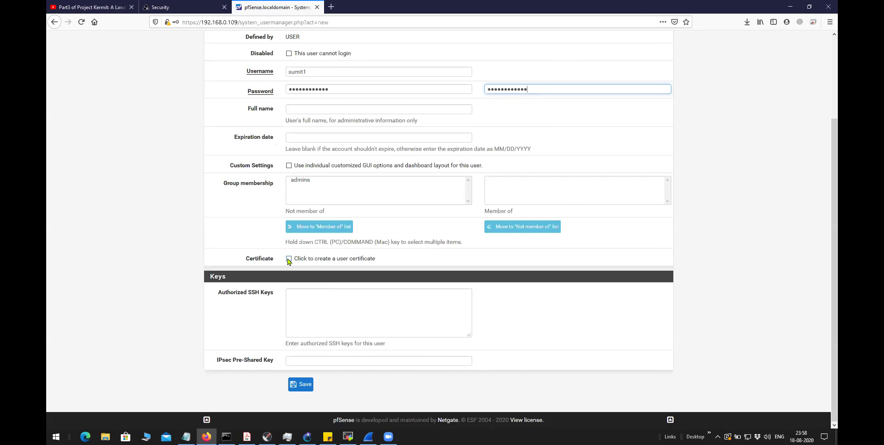
# Enable a user certificate named after the new user, keeping RSA keys and the OpenVPN CA
pyautogui.click(288, 260)
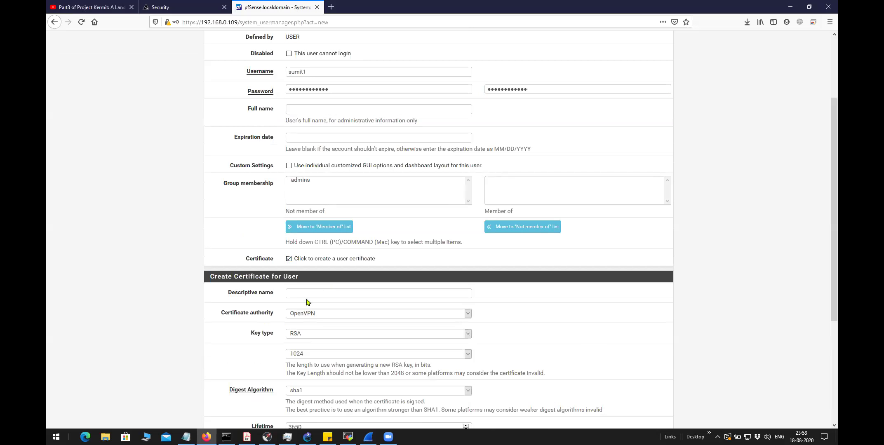
pyautogui.click(351, 291)
pyautogui.write('sumit1')
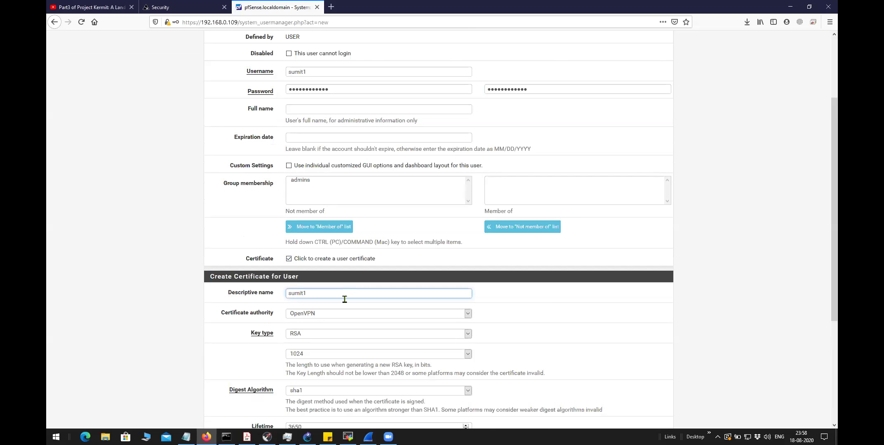
pyautogui.click(232, 333)
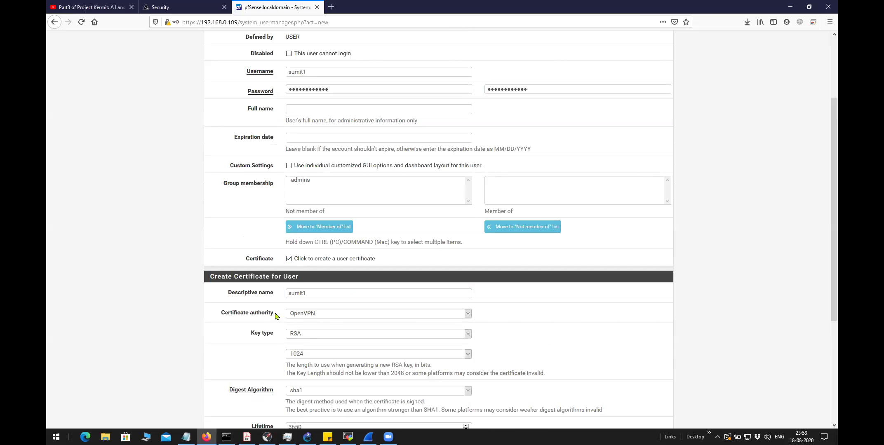
pyautogui.moveTo(276, 314); pyautogui.dragTo(219, 314)
pyautogui.scroll(-3, 329, 315)
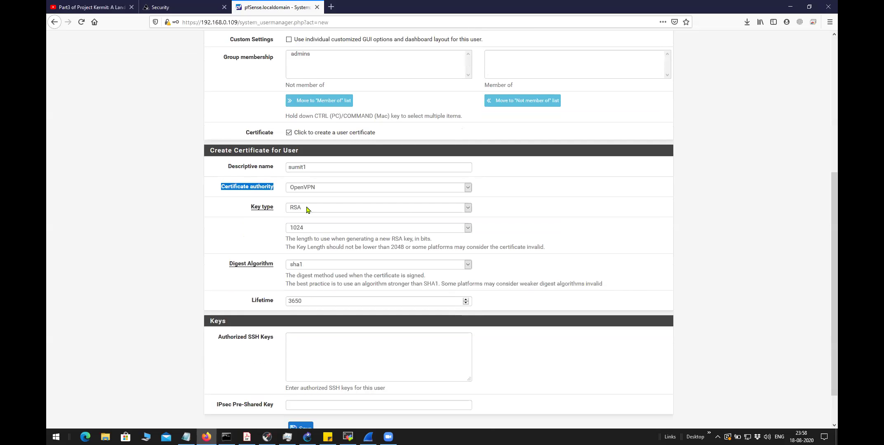
pyautogui.click(306, 209)
pyautogui.click(305, 214)
pyautogui.click(220, 201)
pyautogui.moveTo(218, 191); pyautogui.dragTo(220, 200)
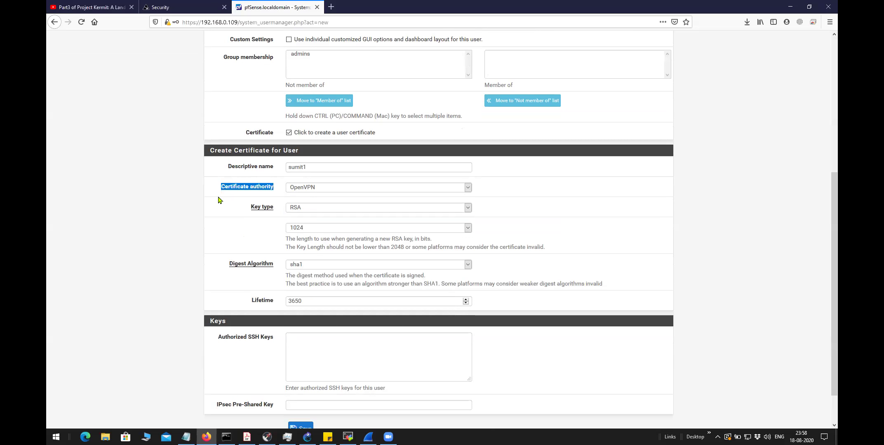
pyautogui.doubleClick(312, 168)
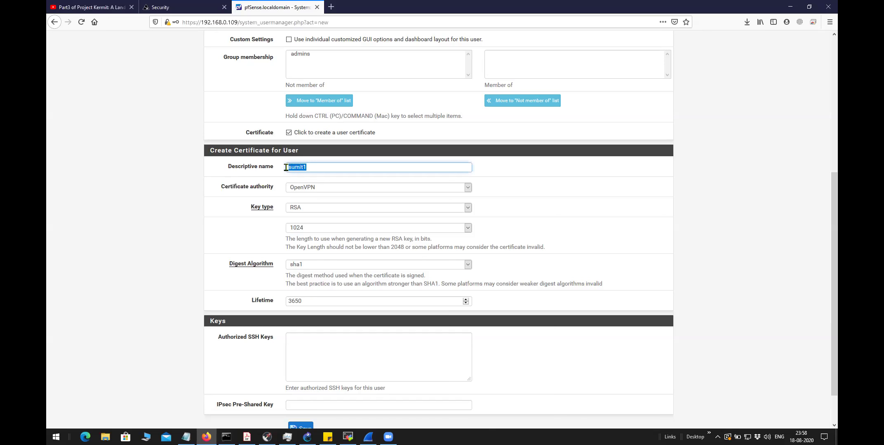
pyautogui.click(318, 189)
pyautogui.click(315, 198)
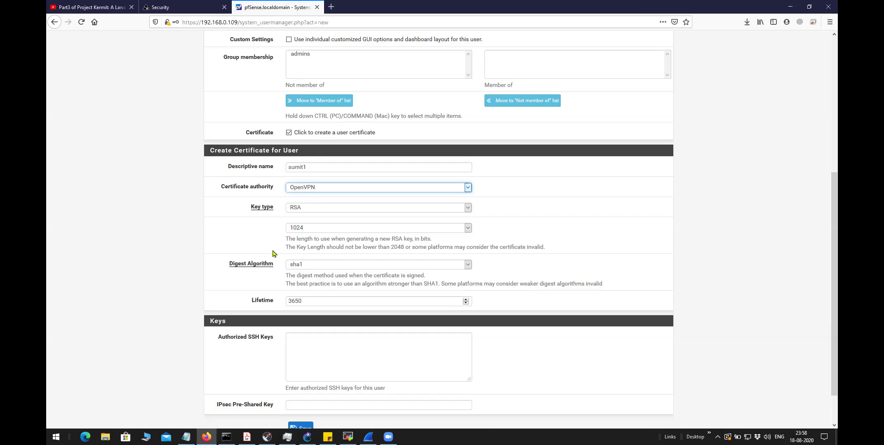
# Set digest algorithm sha256 and lifetime 365 days, then save the new user
pyautogui.click(317, 266)
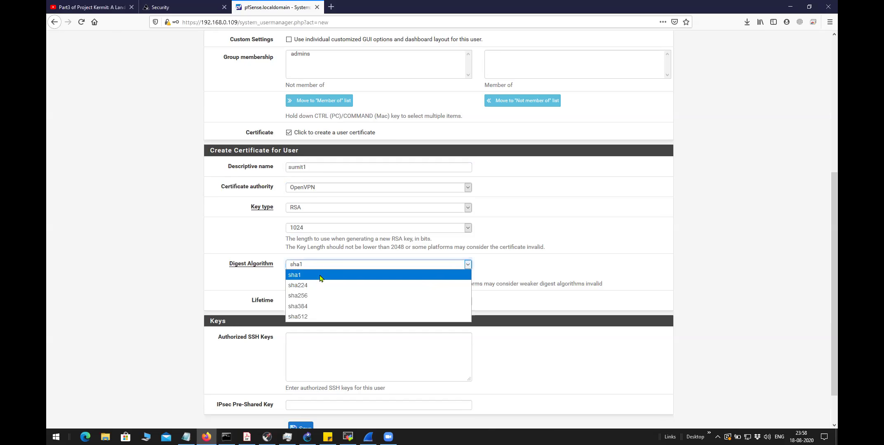
pyautogui.click(316, 296)
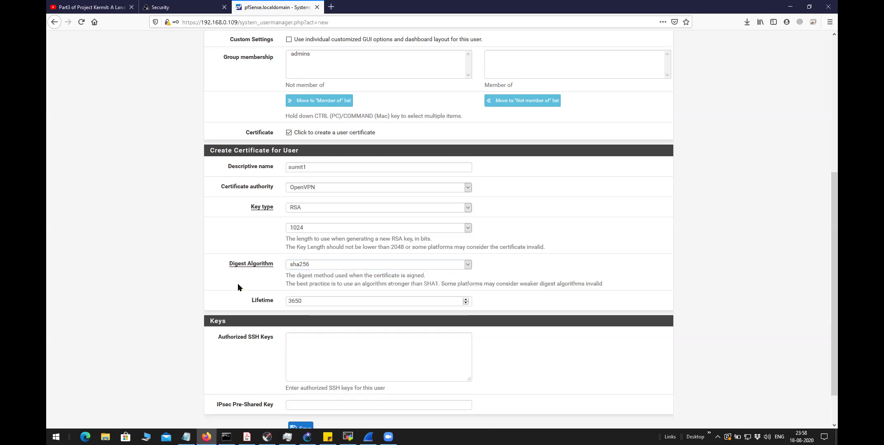
pyautogui.click(307, 297)
pyautogui.press('BackSpace')
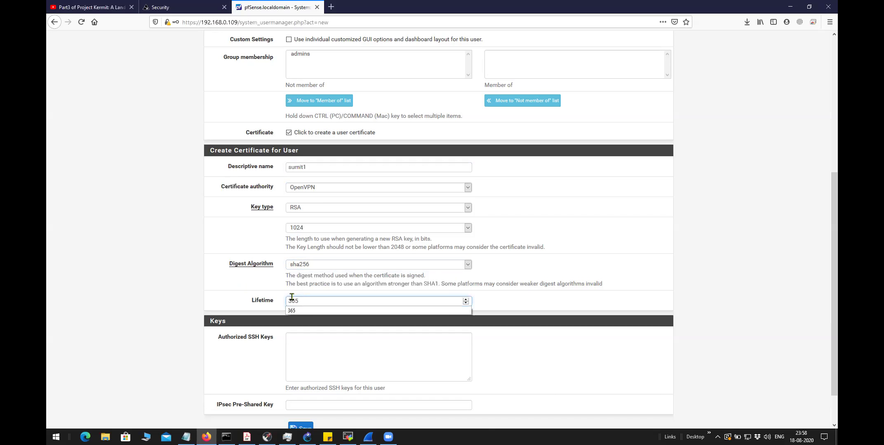
pyautogui.click(242, 303)
pyautogui.scroll(-2, 242, 303)
pyautogui.scroll(-1, 241, 303)
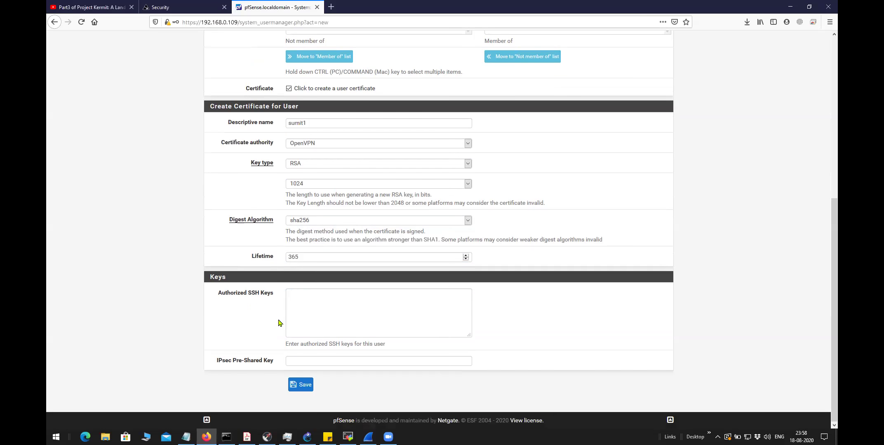
pyautogui.click(299, 390)
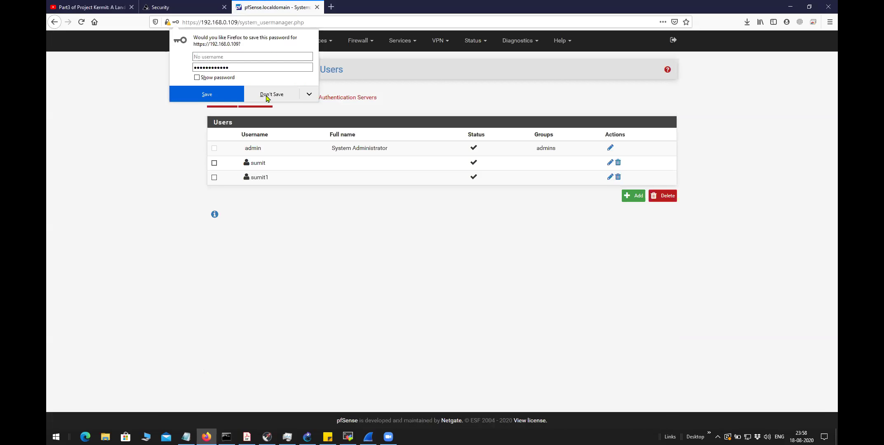
# Decline the browser's password prompt and compare the new and original users in the list
pyautogui.click(266, 96)
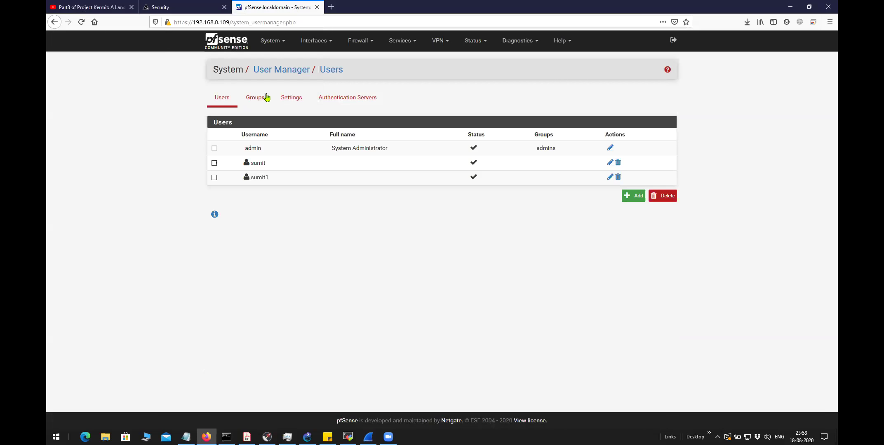
pyautogui.doubleClick(258, 178)
pyautogui.click(292, 209)
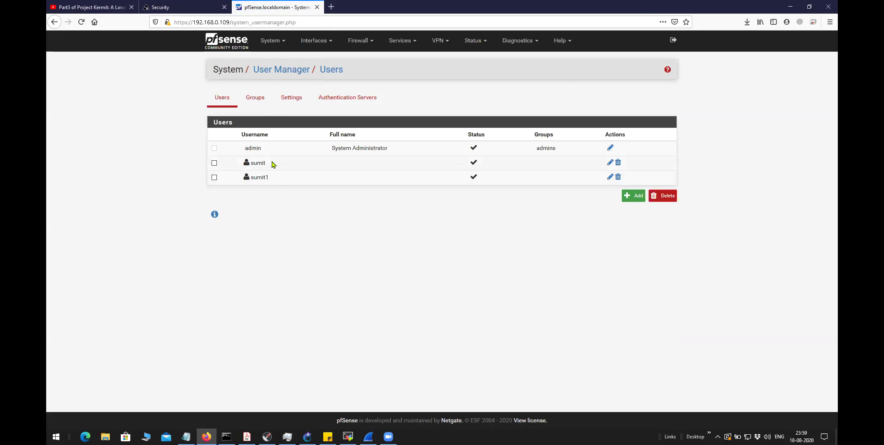
pyautogui.doubleClick(252, 164)
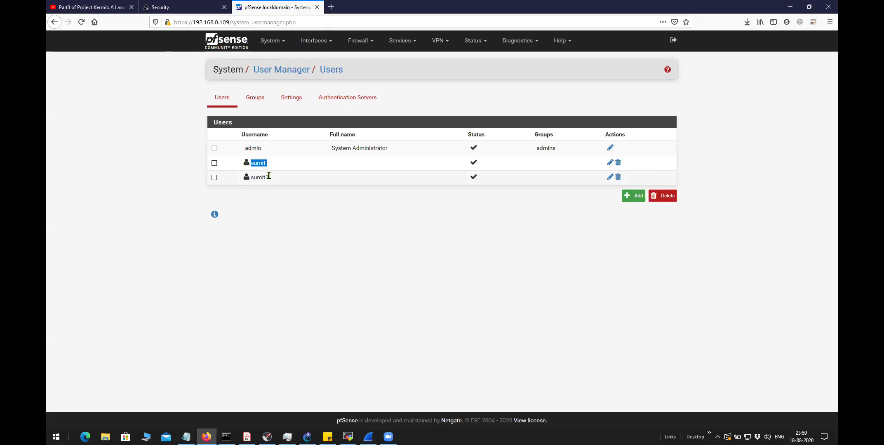
pyautogui.click(272, 192)
pyautogui.doubleClick(259, 178)
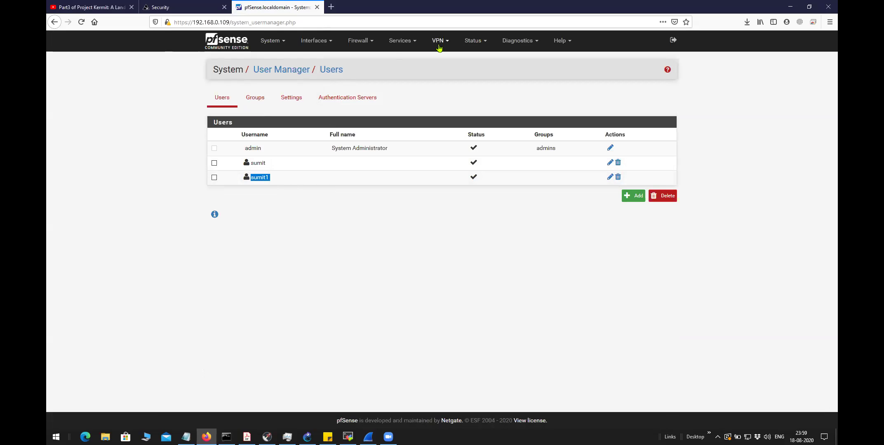
pyautogui.moveTo(267, 163); pyautogui.dragTo(253, 163)
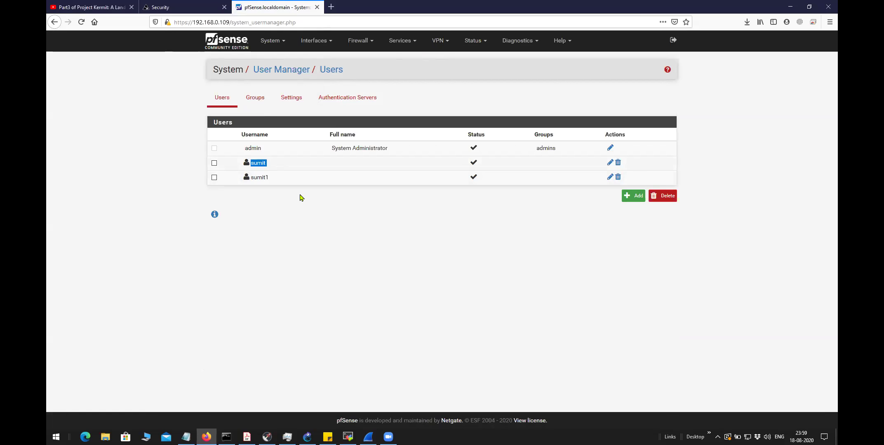
# Go to VPN > OpenVPN and switch to the Client Export page
pyautogui.click(446, 41)
pyautogui.click(446, 83)
pyautogui.click(424, 103)
# Reload the Client Export page and scroll down to the OpenVPN Clients list
pyautogui.scroll(-15, 360, 224)
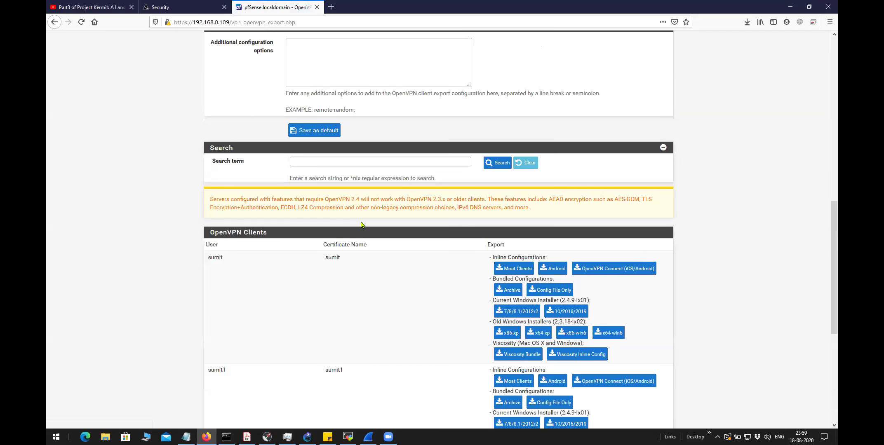
pyautogui.scroll(15, 361, 224)
pyautogui.click(403, 101)
pyautogui.scroll(-10, 393, 247)
pyautogui.scroll(-2, 391, 273)
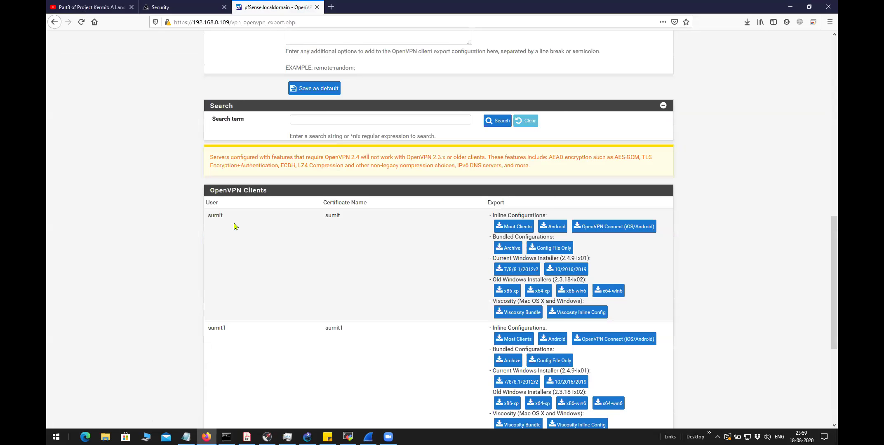
pyautogui.scroll(-2, 255, 226)
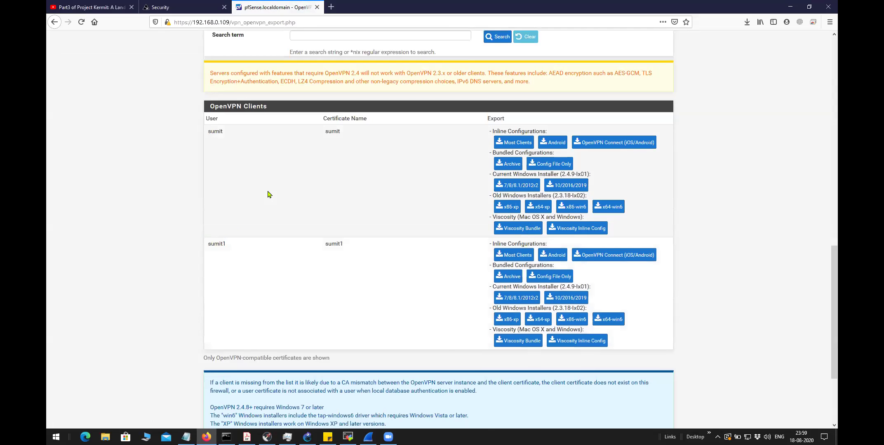
# Select and review both clients' user and certificate names in the OpenVPN Clients list
pyautogui.doubleClick(209, 133)
pyautogui.click(230, 139)
pyautogui.doubleClick(208, 132)
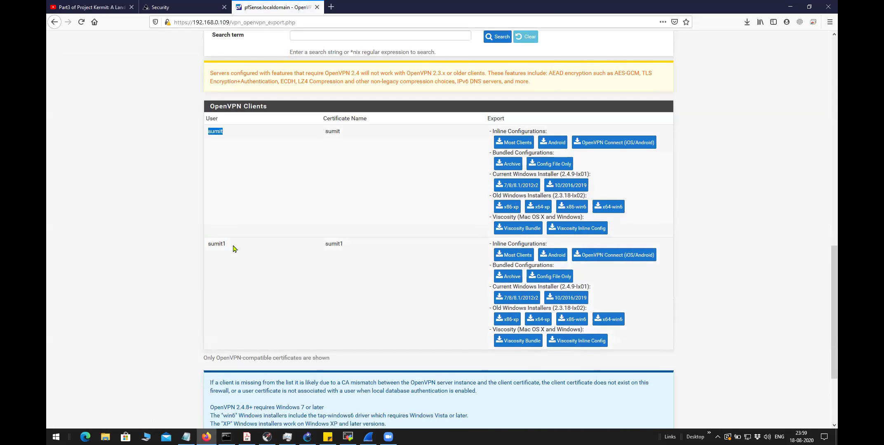
pyautogui.moveTo(227, 244); pyautogui.dragTo(207, 245)
pyautogui.moveTo(325, 245)
pyautogui.mouseDown()
pyautogui.moveTo(350, 244)
pyautogui.moveTo(324, 245)
pyautogui.mouseUp()
pyautogui.moveTo(231, 246); pyautogui.dragTo(210, 244)
pyautogui.click(279, 256)
pyautogui.scroll(10, 282, 258)
pyautogui.scroll(5, 282, 259)
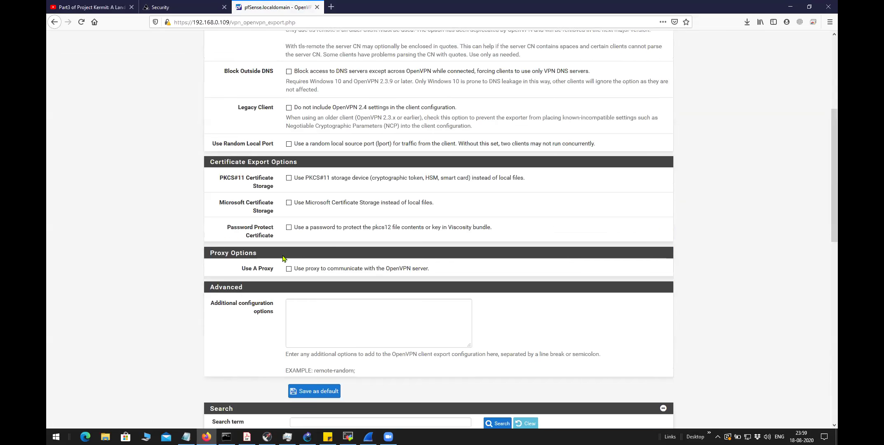
pyautogui.scroll(-8, 285, 259)
pyautogui.scroll(-10, 287, 260)
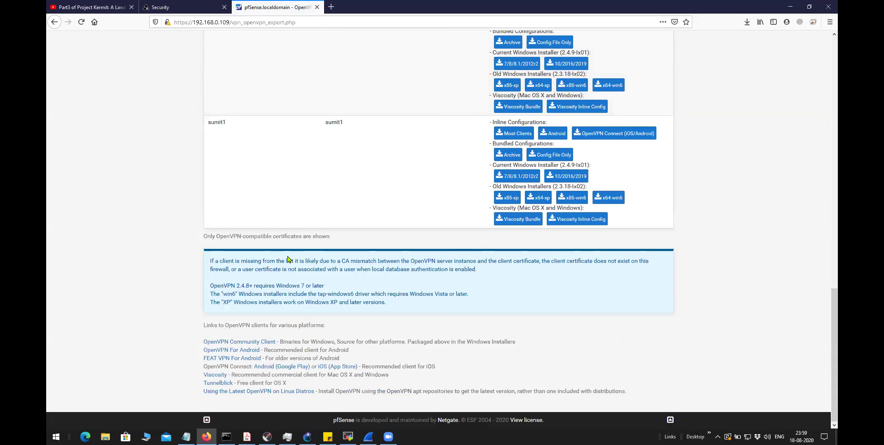
pyautogui.scroll(4, 290, 257)
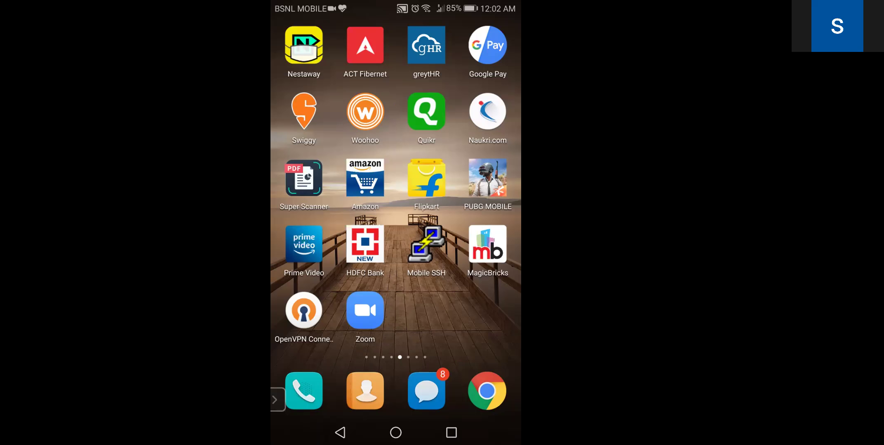
# Launch OpenVPN Connect on its FILE import option, then switch back to Chrome's pfSense dashboard
pyautogui.click(304, 311)
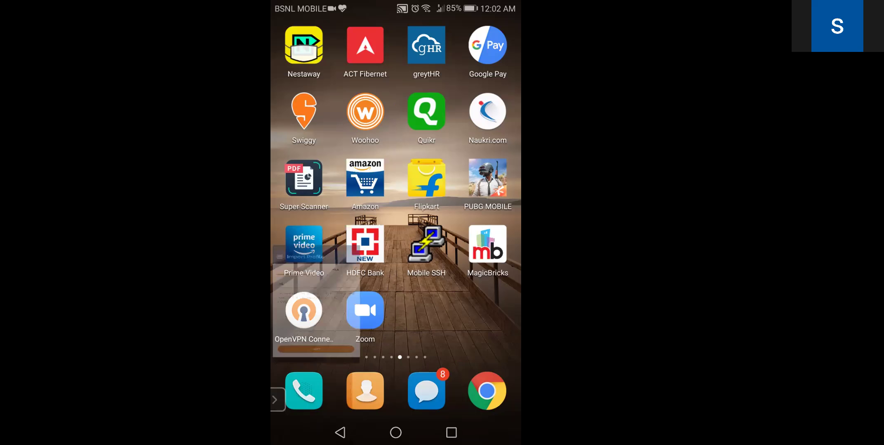
pyautogui.click(451, 91)
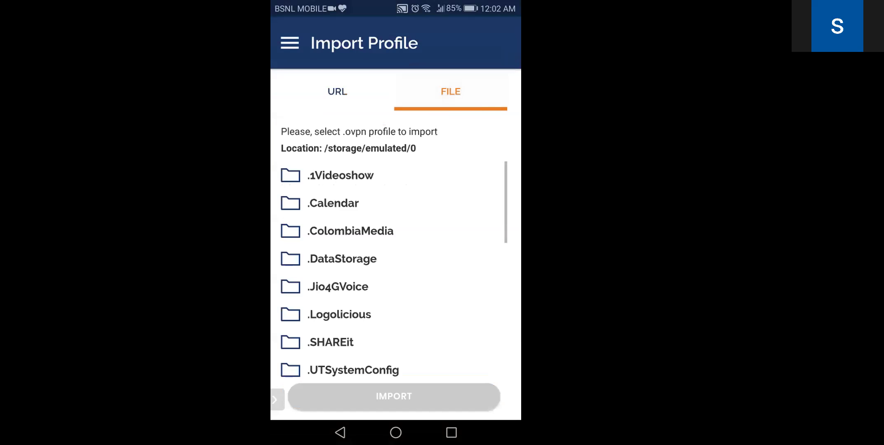
pyautogui.click(290, 43)
pyautogui.click(341, 38)
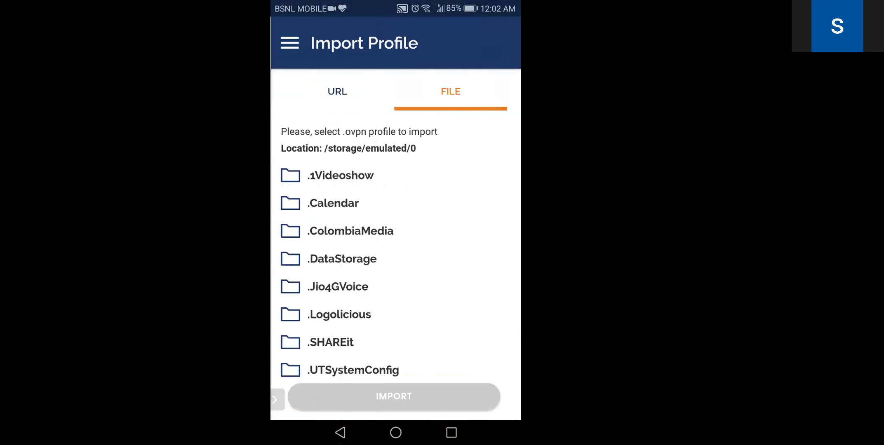
pyautogui.click(452, 432)
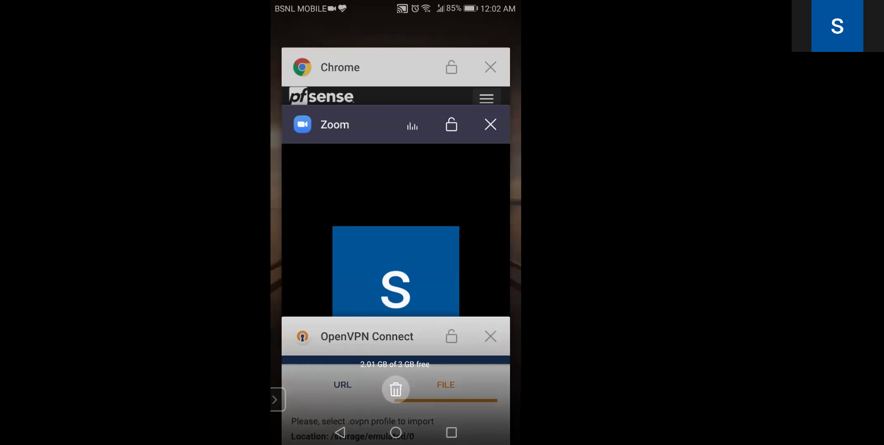
pyautogui.click(371, 74)
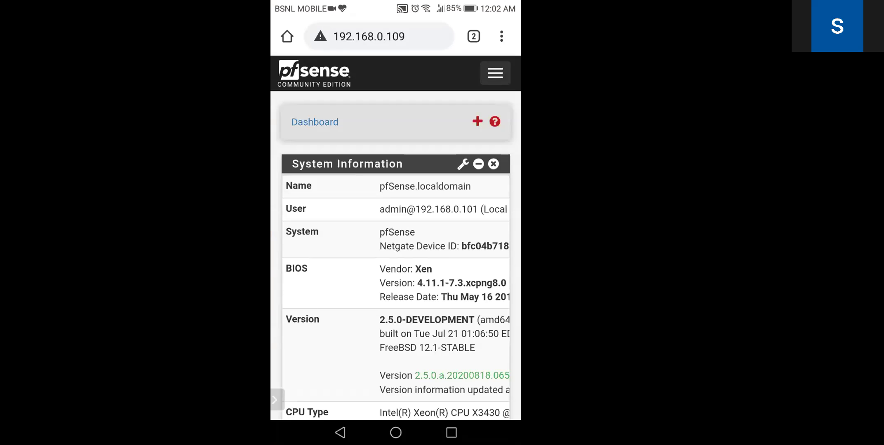
# Navigate through the menu to VPN > OpenVPN > Client Export
pyautogui.click(495, 73)
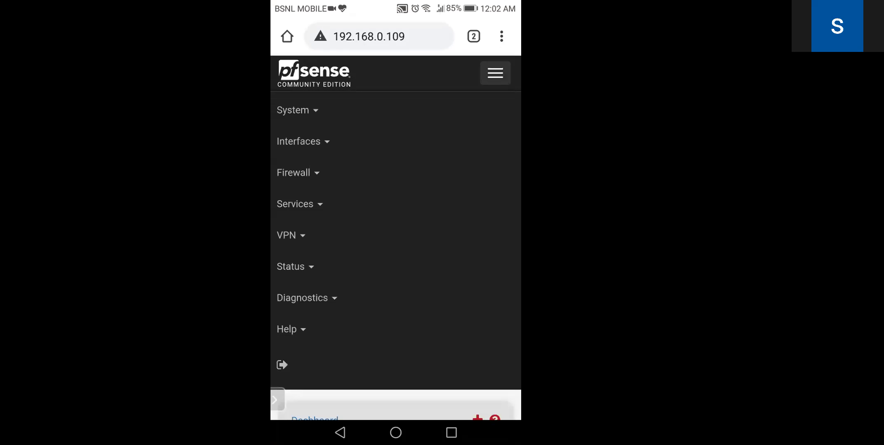
pyautogui.click(289, 235)
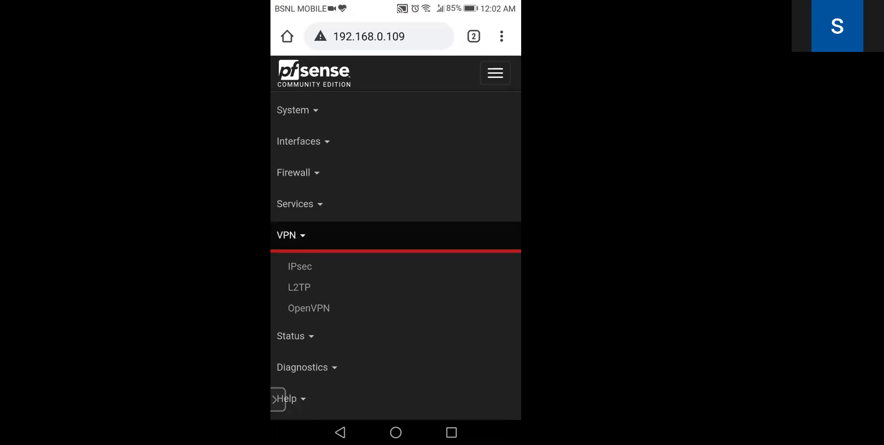
pyautogui.click(308, 308)
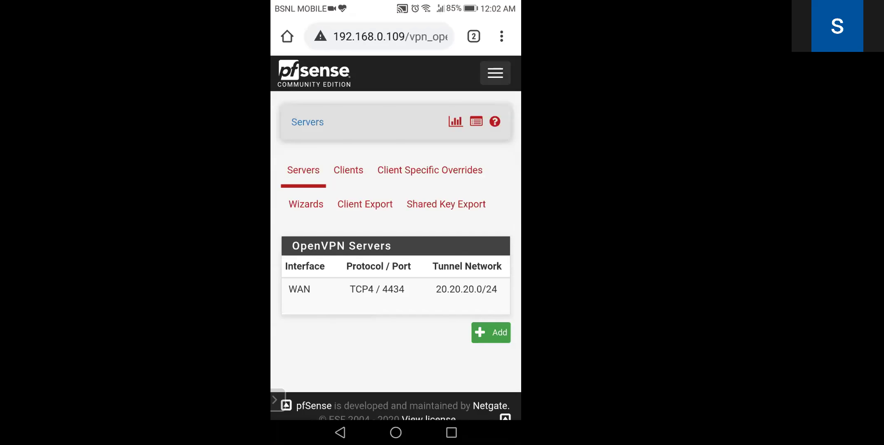
pyautogui.click(365, 205)
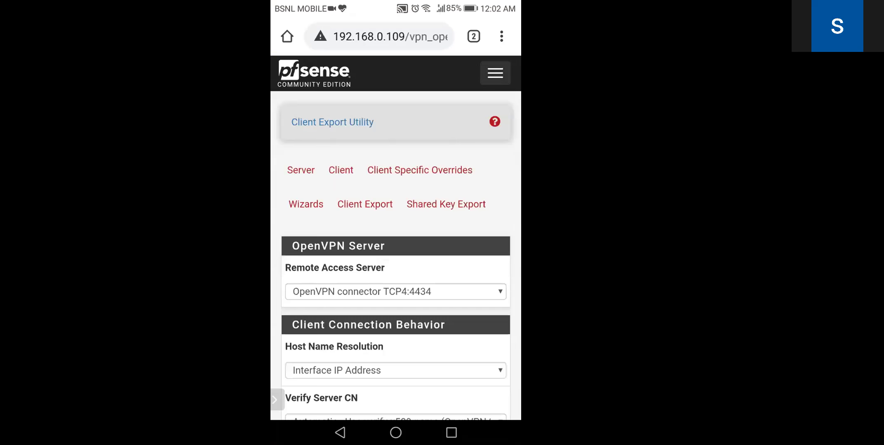
# Download the first client's Android inline configuration (6.35 KB) and check its download notification
pyautogui.scroll(-7, 396, 238)
pyautogui.scroll(-15, 395, 237)
pyautogui.scroll(-20, 396, 238)
pyautogui.scroll(-8, 396, 238)
pyautogui.scroll(10, 396, 238)
pyautogui.hscroll(3, 395, 248)
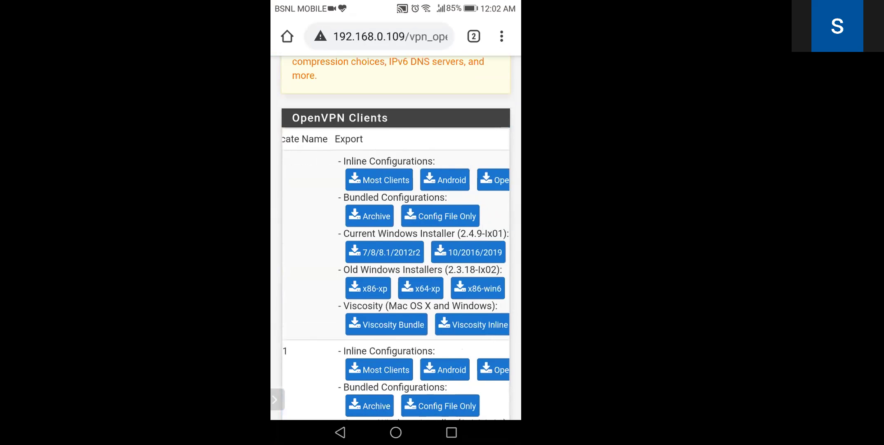
pyautogui.hscroll(1, 396, 247)
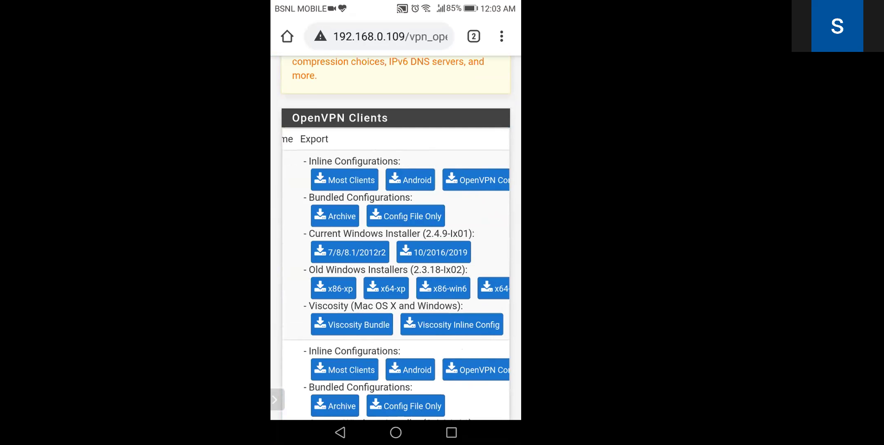
pyautogui.hscroll(1, 396, 272)
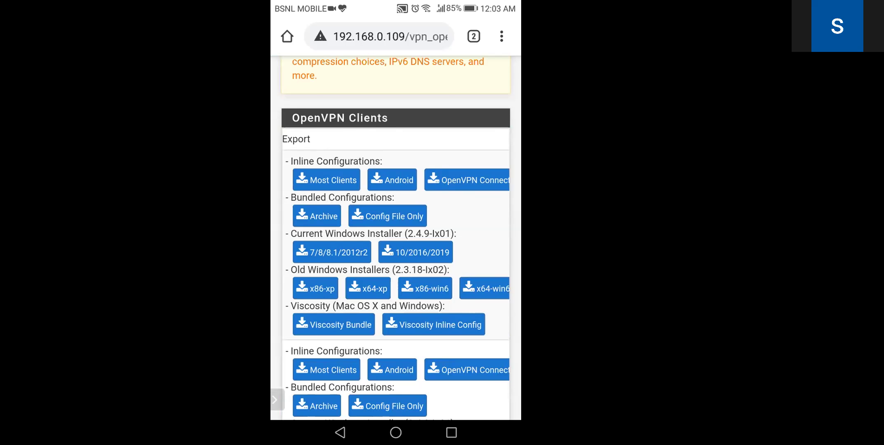
pyautogui.click(392, 181)
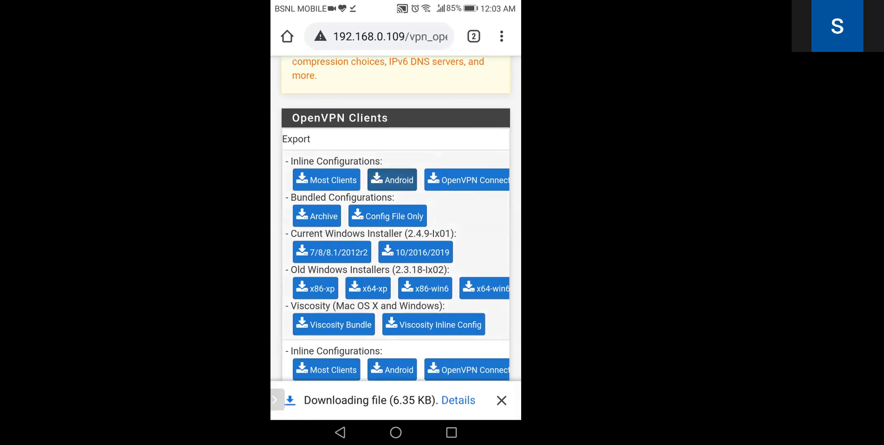
pyautogui.moveTo(395, 7); pyautogui.dragTo(396, 247)
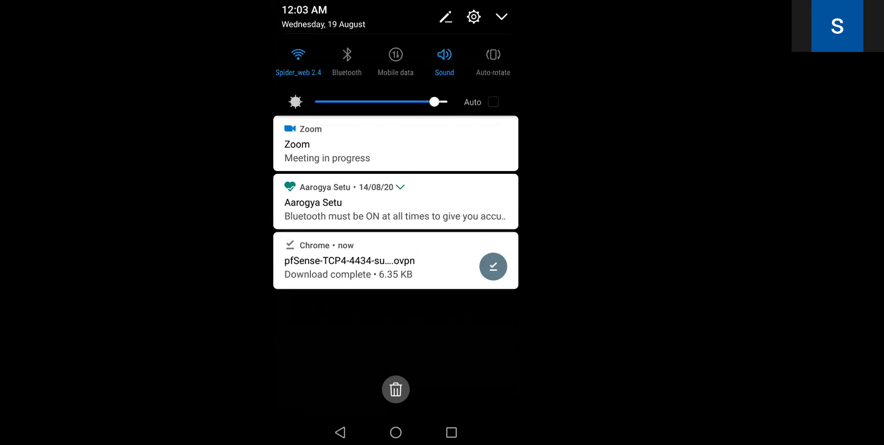
# Open the downloaded .ovpn file in OpenVPN Connect and confirm the profile import
pyautogui.click(350, 264)
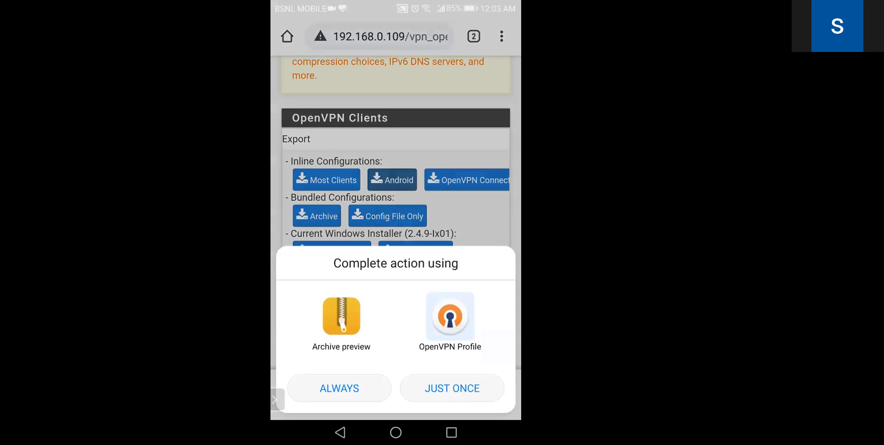
pyautogui.click(452, 389)
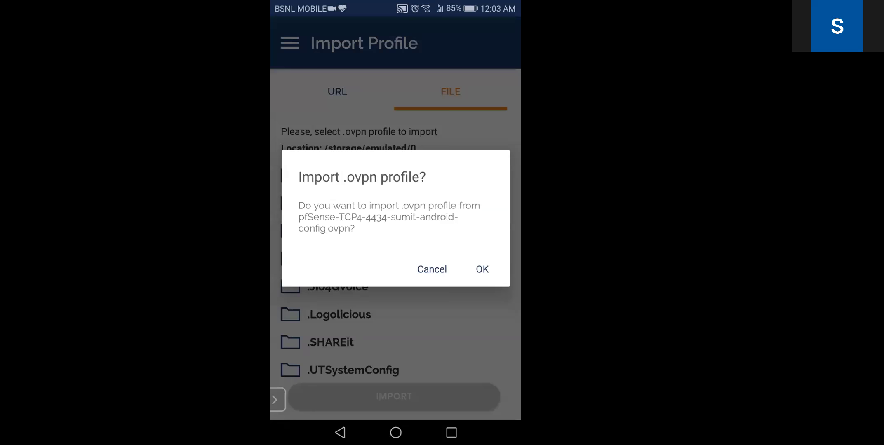
pyautogui.click(482, 269)
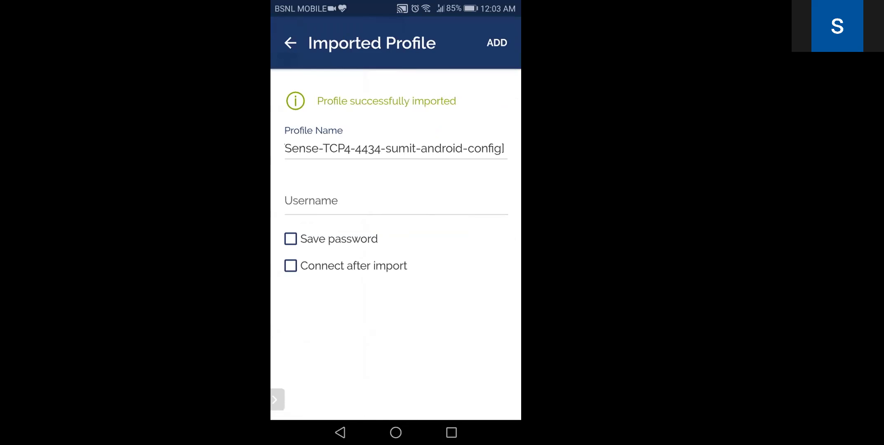
# Enter the VPN username and enable Save password
pyautogui.click(314, 201)
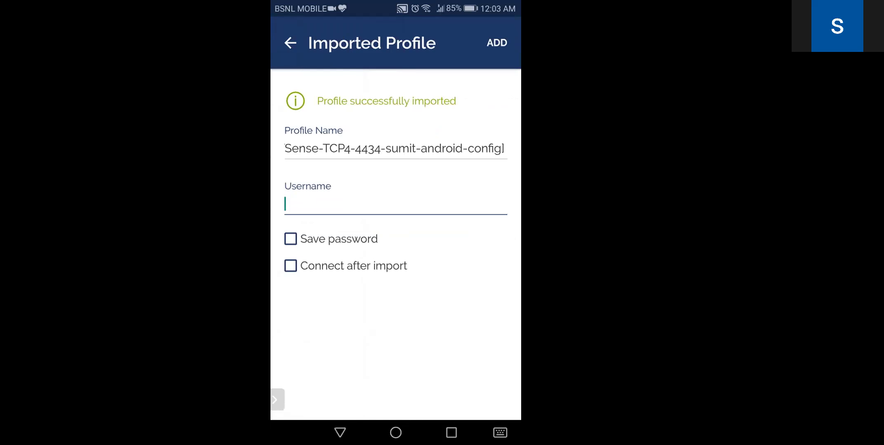
pyautogui.write('sumit')
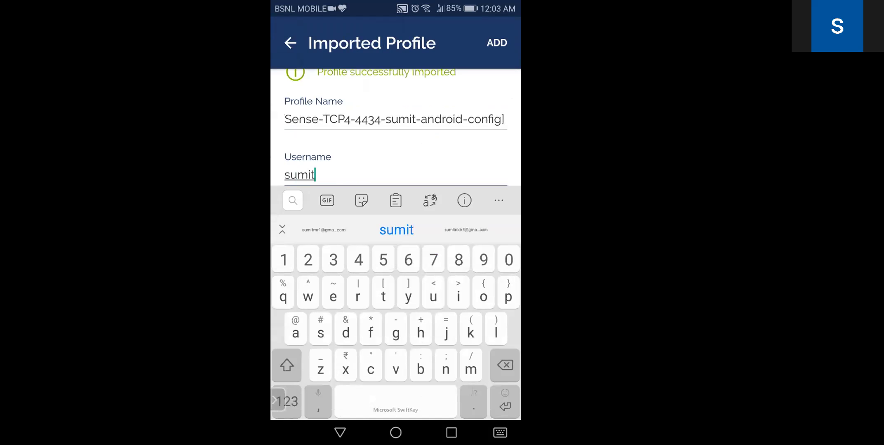
pyautogui.click(341, 433)
pyautogui.click(290, 239)
# Enter the account password, fixing typos with the symbols keyboard, then hide the keyboard
pyautogui.click(310, 277)
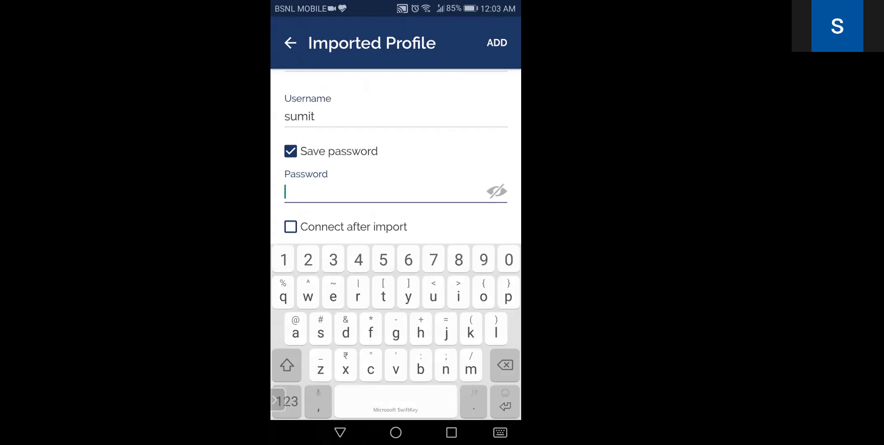
pyautogui.write('passwird')
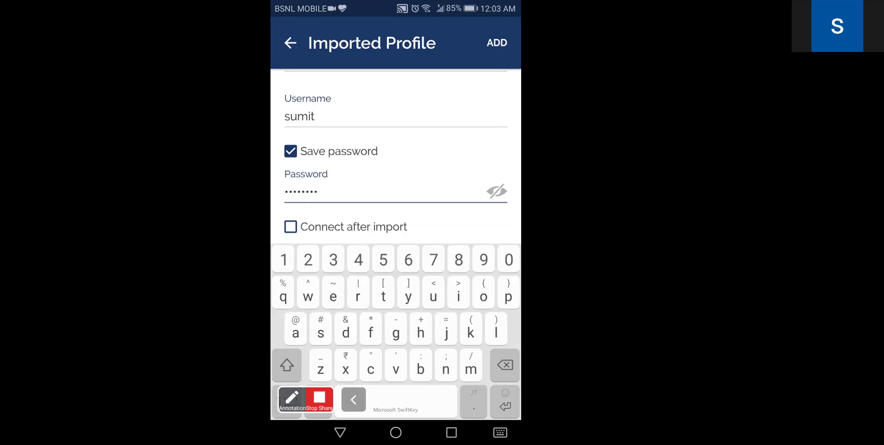
pyautogui.click(354, 400)
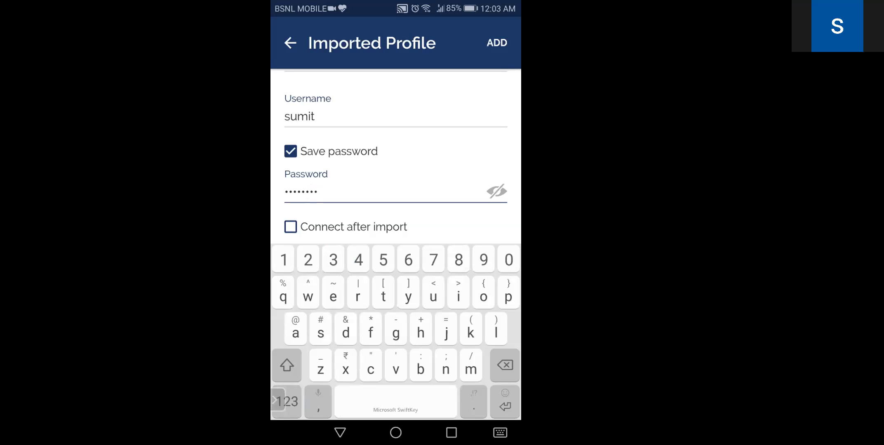
pyautogui.click(278, 400)
pyautogui.click(353, 400)
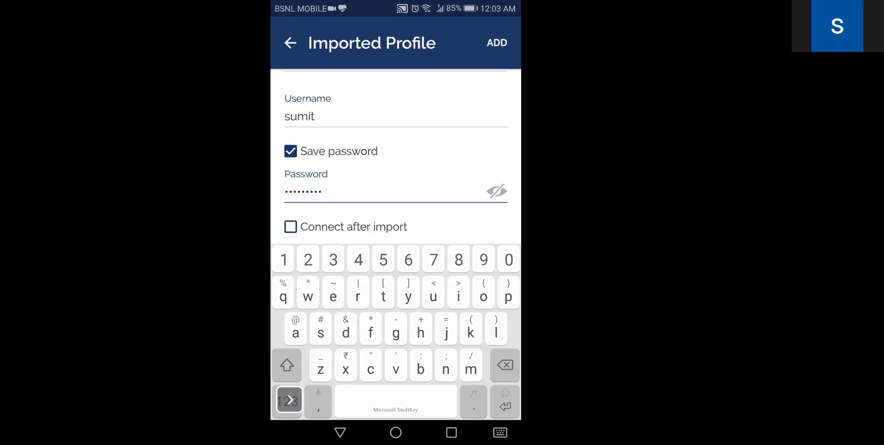
pyautogui.write('1')
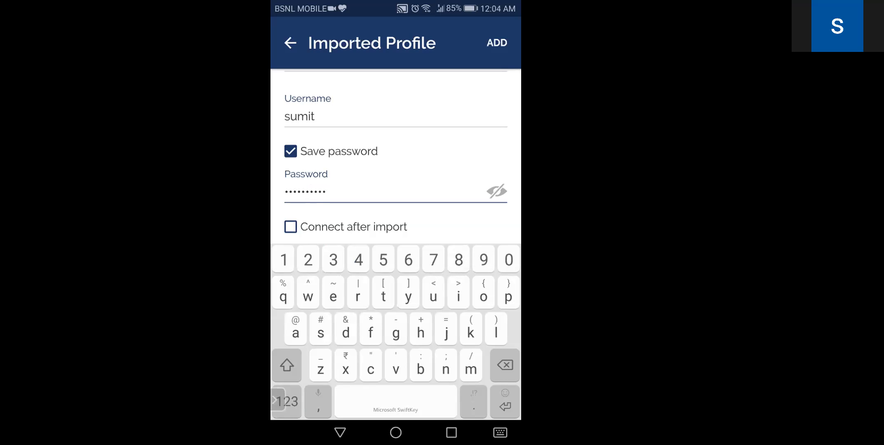
pyautogui.click(275, 400)
pyautogui.write('..')
pyautogui.press('BackSpace')
pyautogui.press('BackSpace')
pyautogui.press('BackSpace')
pyautogui.press('BackSpace')
pyautogui.press('BackSpace')
pyautogui.press('BackSpace')
pyautogui.press('BackSpace')
pyautogui.press('BackSpace')
pyautogui.press('BackSpace')
pyautogui.press('BackSpace')
pyautogui.press('BackSpace')
pyautogui.press('BackSpace')
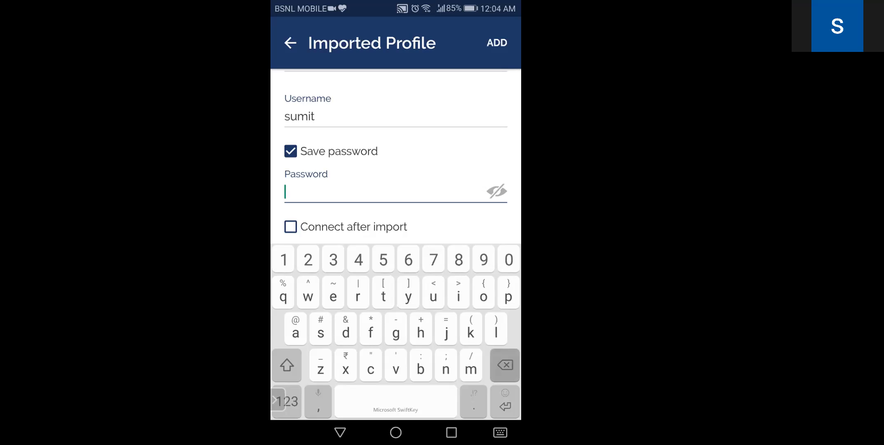
pyautogui.write('pass')
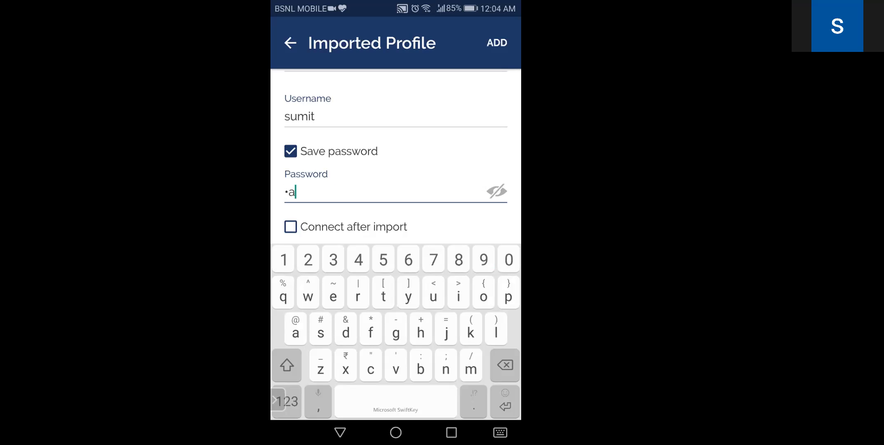
pyautogui.write('word')
pyautogui.click(286, 402)
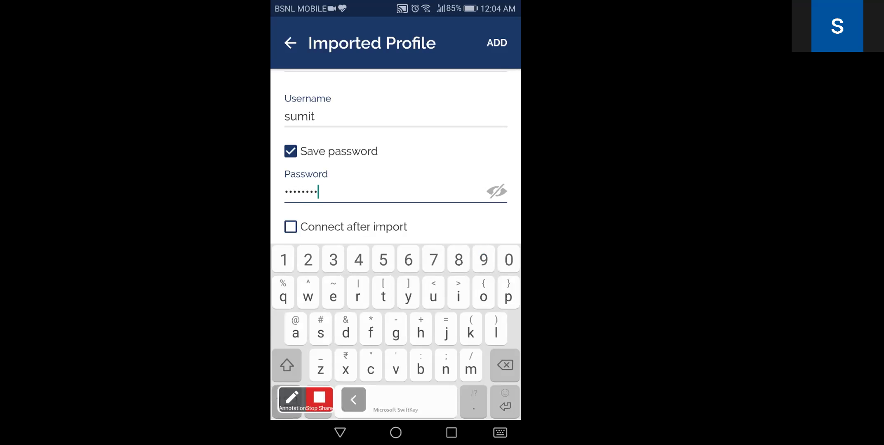
pyautogui.write('@123')
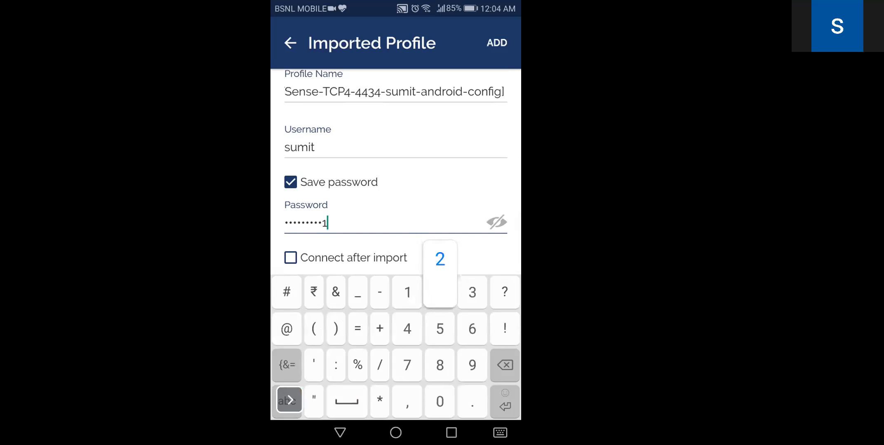
pyautogui.click(340, 432)
pyautogui.click(497, 43)
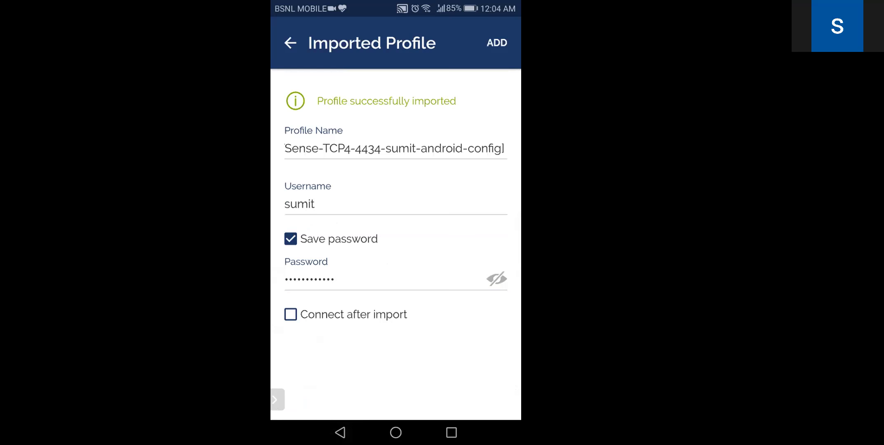
# Replace the long default profile name with 'openvpn', add the profile, and connect it
pyautogui.click(503, 149)
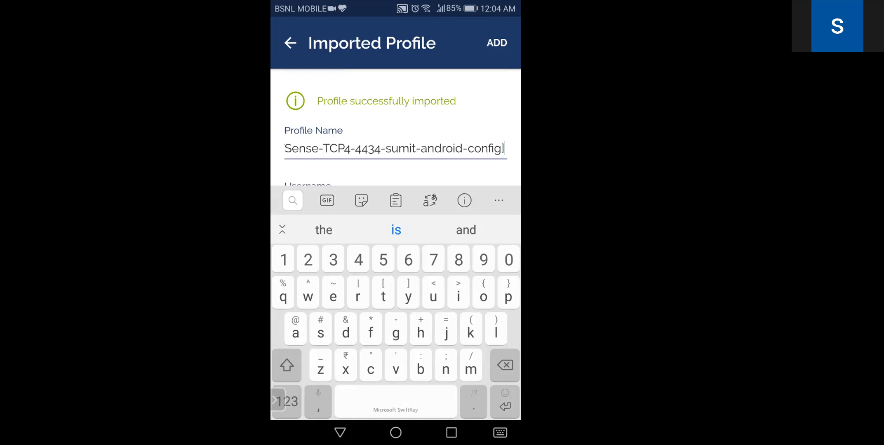
pyautogui.click(502, 149)
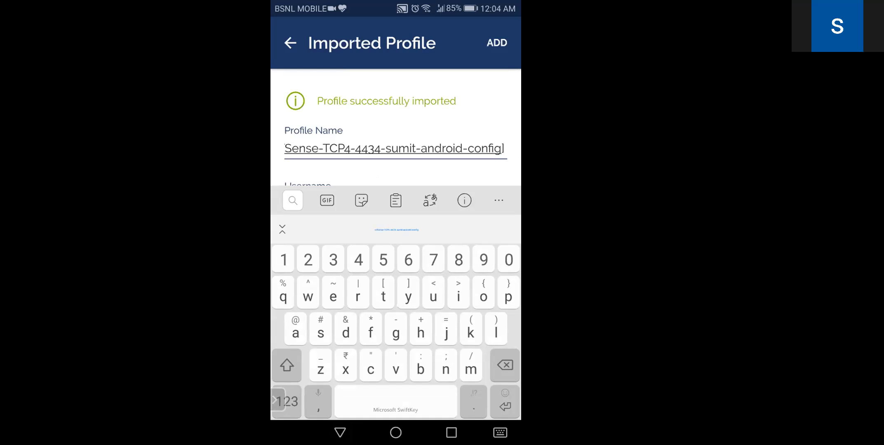
pyautogui.press('BackSpace')
pyautogui.press('BackSpace')
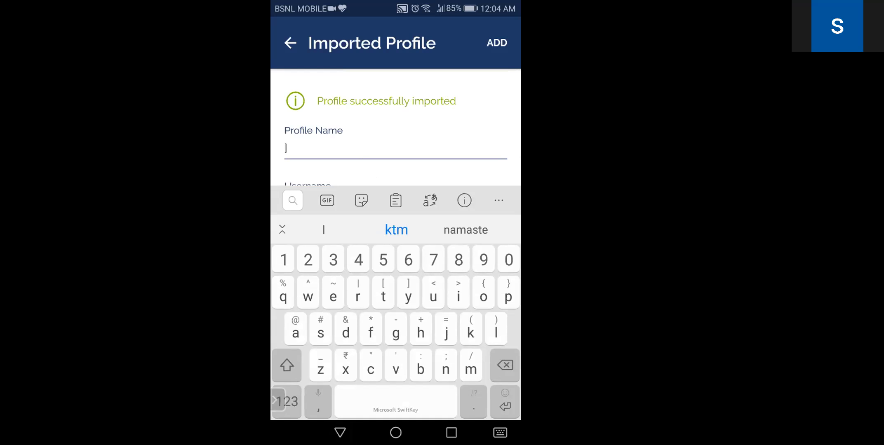
pyautogui.click(287, 150)
pyautogui.press('BackSpace')
pyautogui.write('ope')
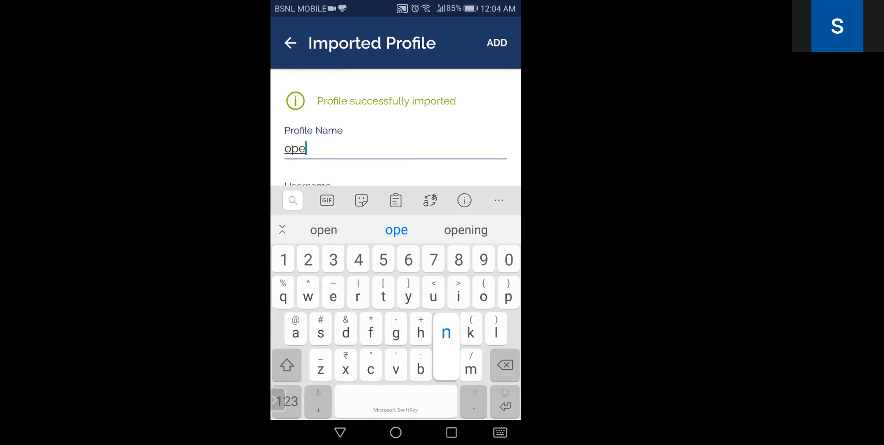
pyautogui.write('nvpn')
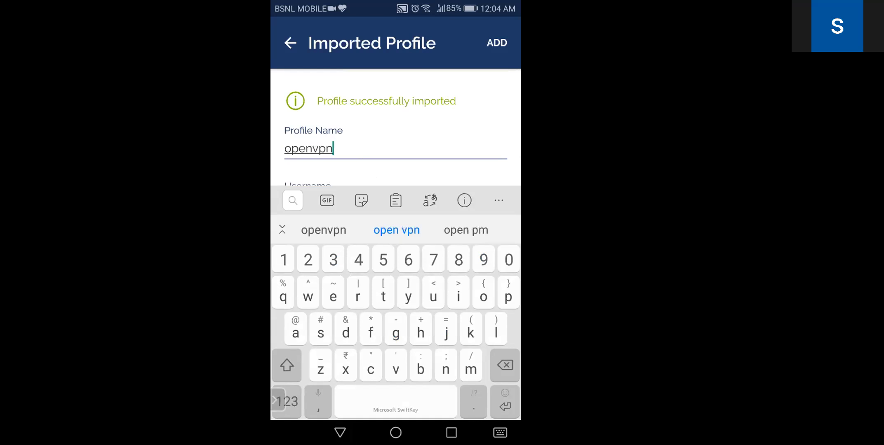
pyautogui.click(497, 43)
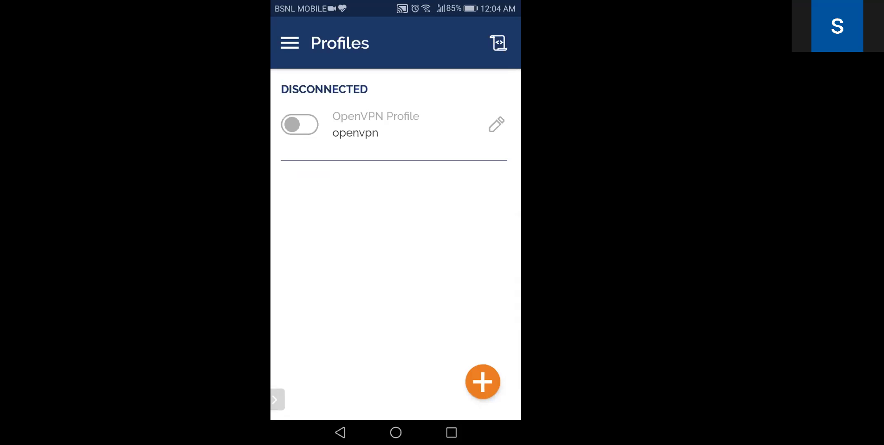
pyautogui.click(299, 124)
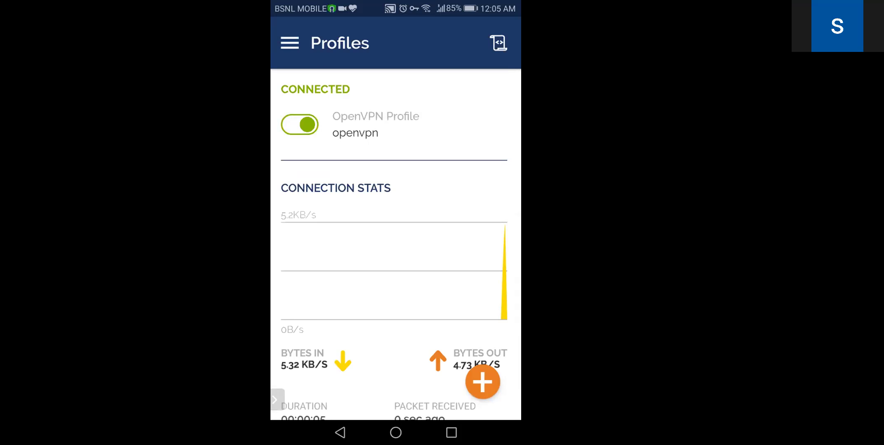
# Review the openvpn connection stats, then return to Chrome and begin a new address
pyautogui.scroll(-5, 396, 247)
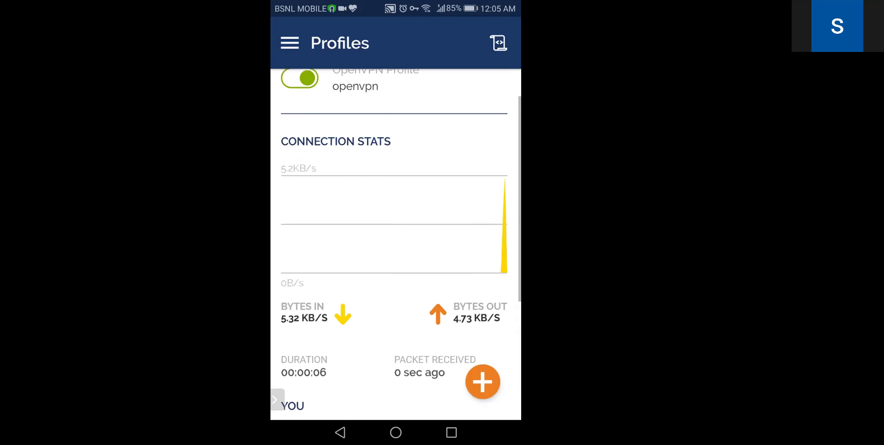
pyautogui.scroll(-1, 396, 247)
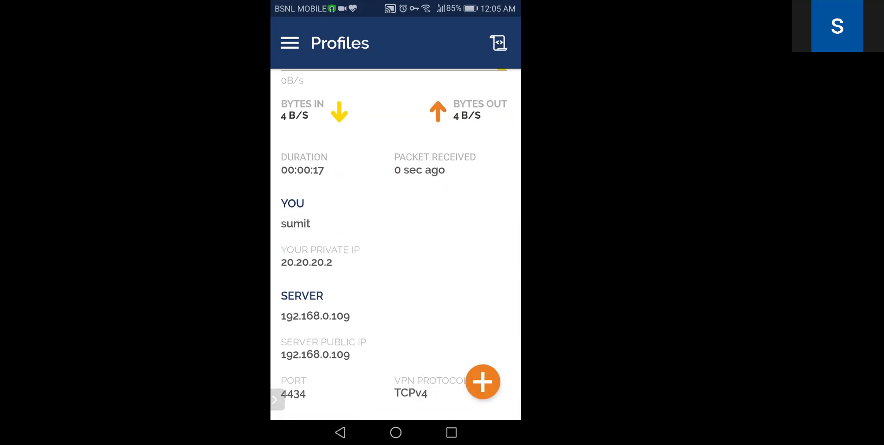
pyautogui.scroll(6, 396, 243)
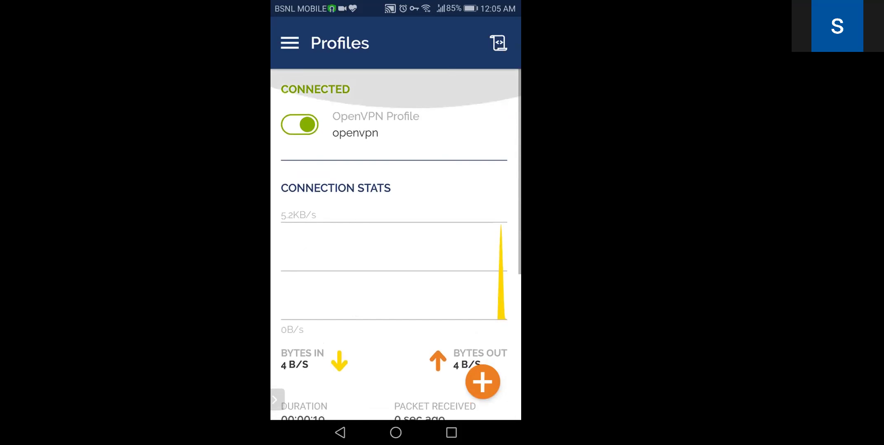
pyautogui.click(452, 433)
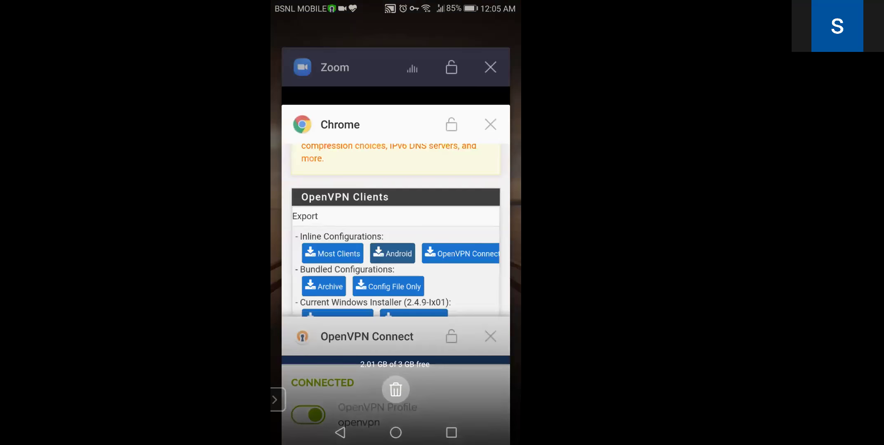
pyautogui.click(396, 231)
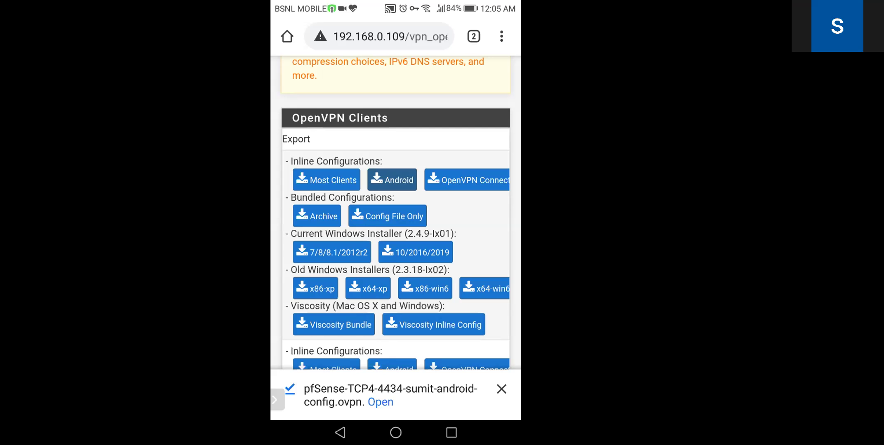
pyautogui.click(379, 36)
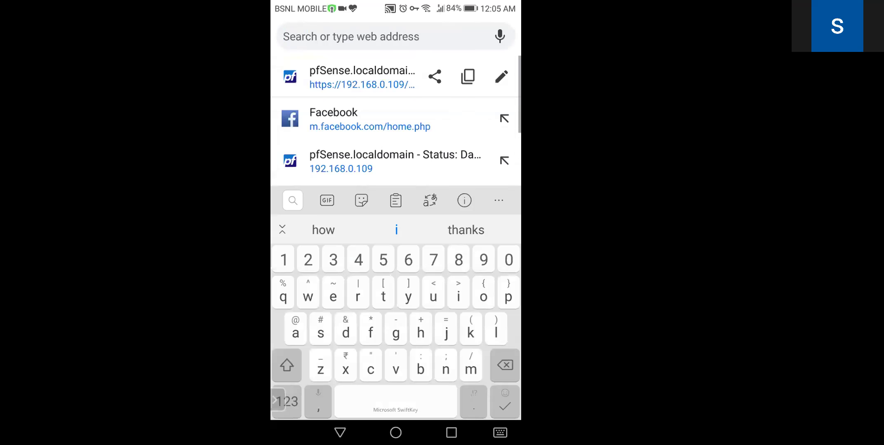
# Load 14.140.40.109 in Chrome, disconnect the VPN from its notification, and reload the login page
pyautogui.write('14')
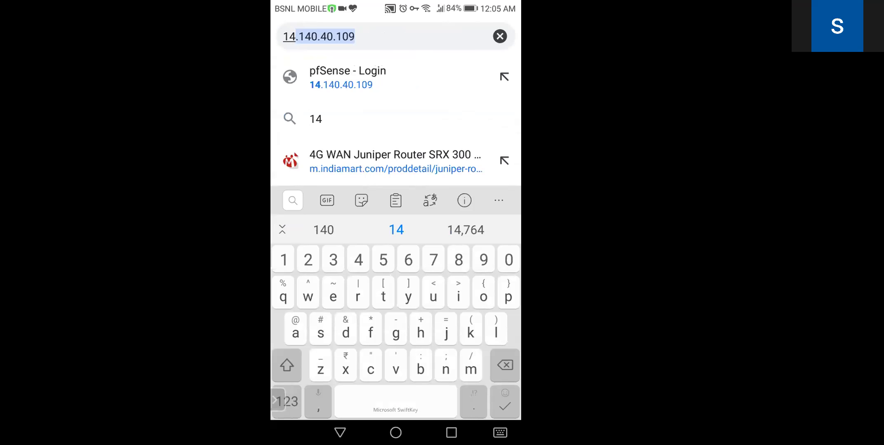
pyautogui.press('Return')
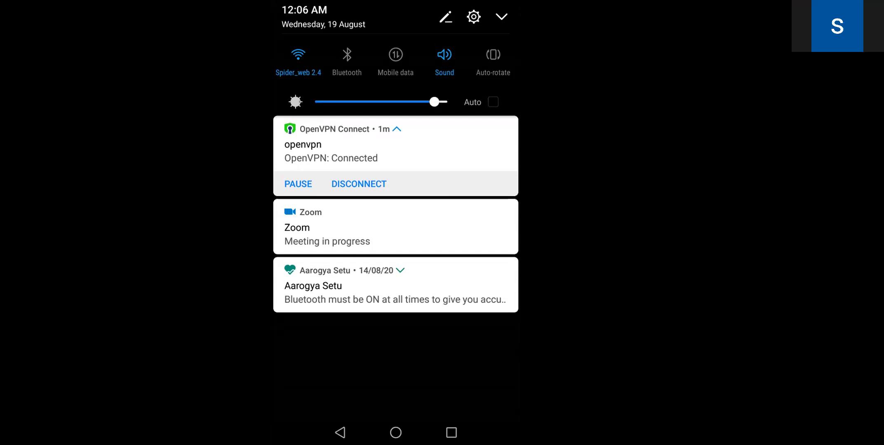
pyautogui.click(358, 184)
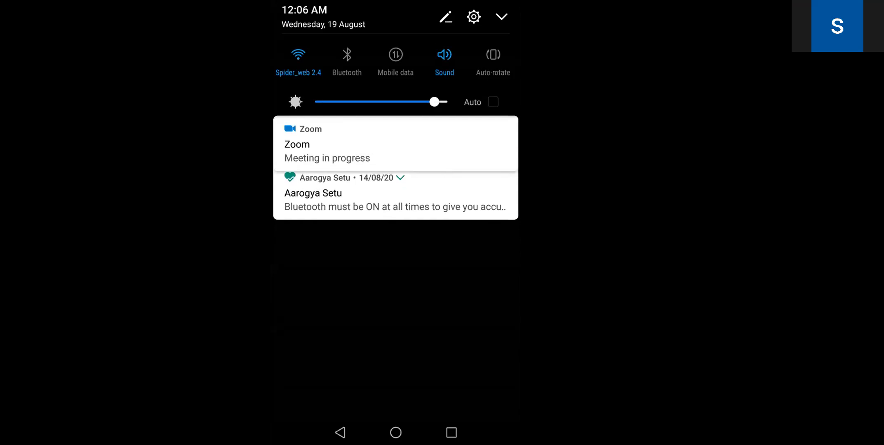
pyautogui.click(369, 36)
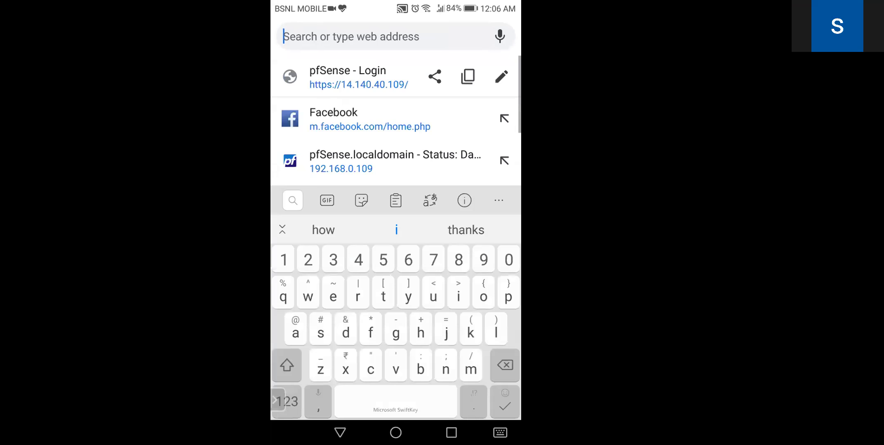
pyautogui.click(358, 77)
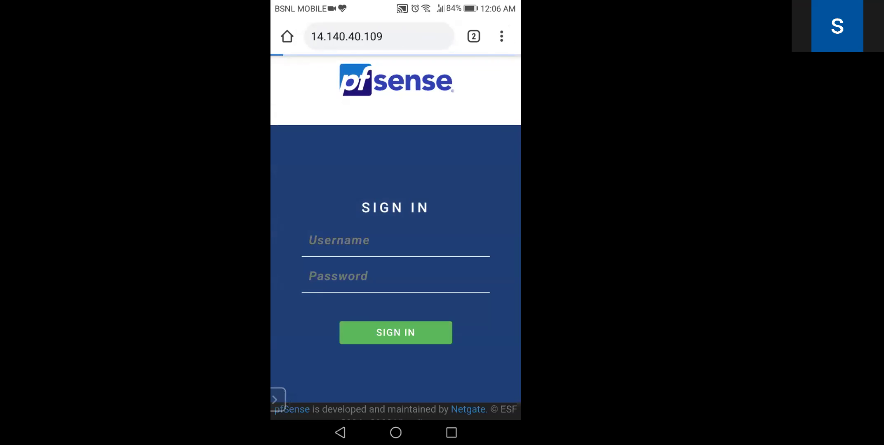
# Reconnect the openvpn profile in OpenVPN Connect and return to Chrome's pfSense sign-in page
pyautogui.click(451, 432)
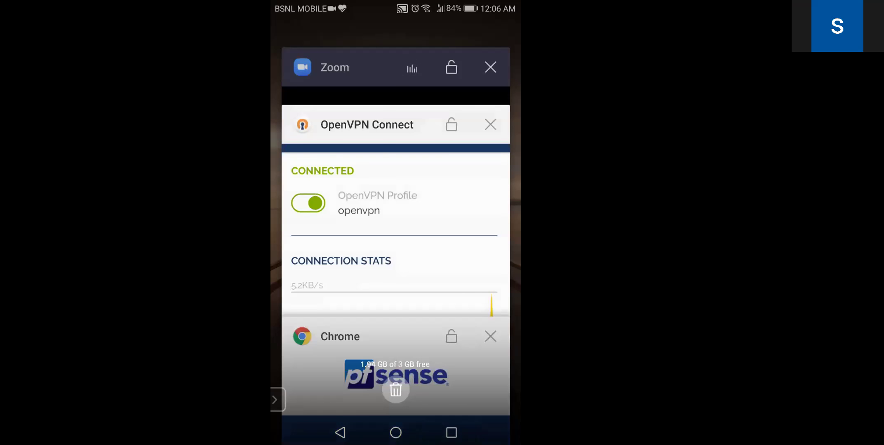
pyautogui.click(395, 206)
pyautogui.click(299, 124)
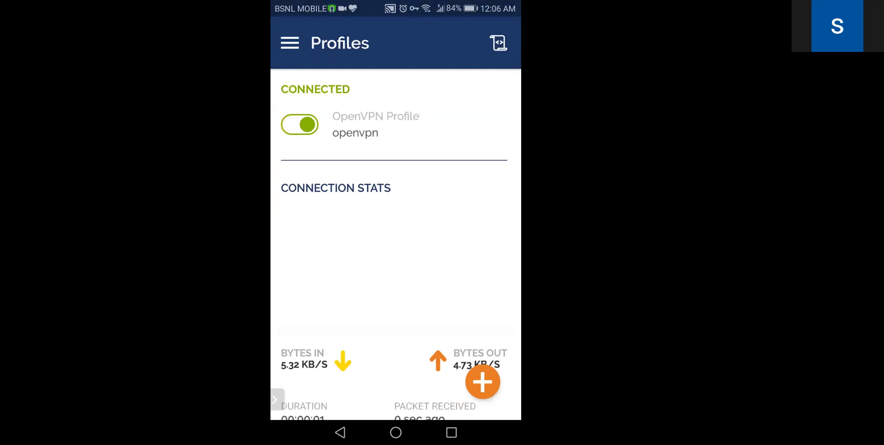
pyautogui.click(451, 433)
pyautogui.click(395, 206)
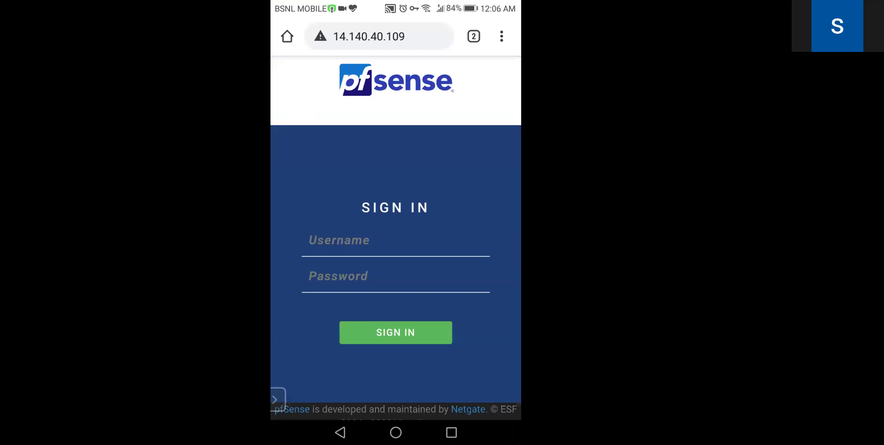
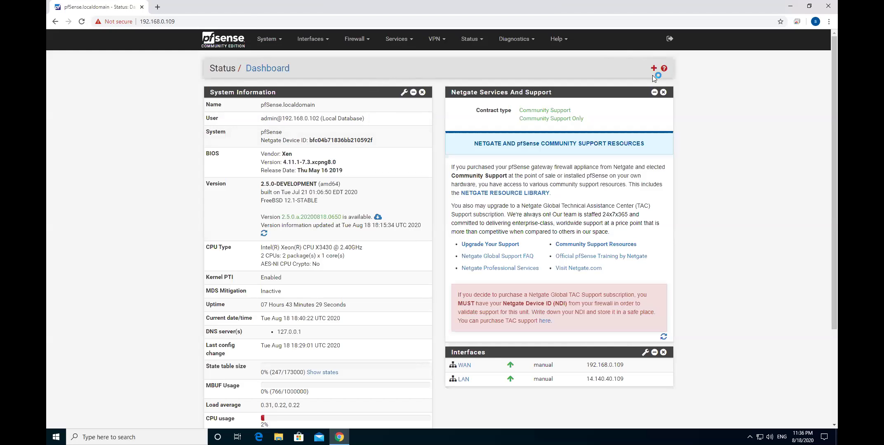
# Go to VPN > OpenVPN to see the TCP4 4434 server, then open Client Export
pyautogui.click(437, 39)
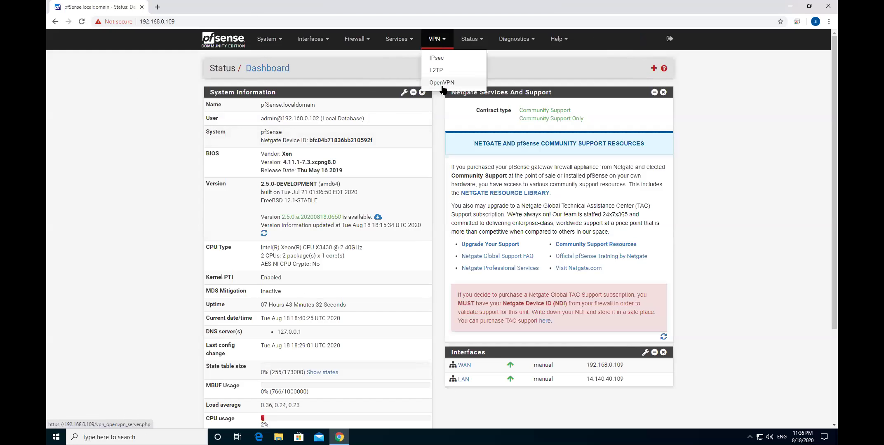
pyautogui.click(442, 83)
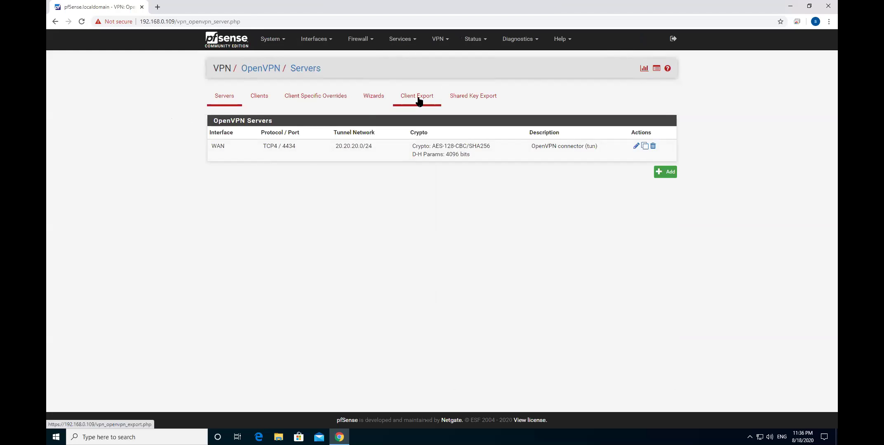
pyautogui.click(419, 101)
# Scroll the Client Export page down to the OpenVPN Clients export packages
pyautogui.scroll(-2, 484, 226)
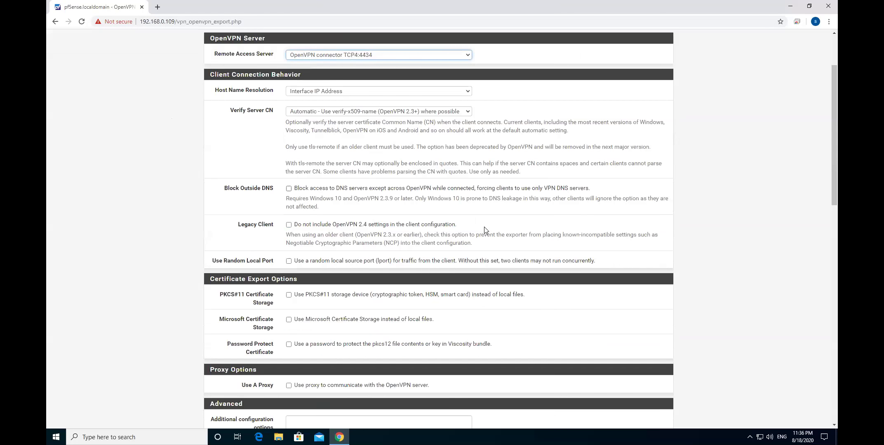
pyautogui.scroll(-3, 485, 230)
pyautogui.scroll(5, 485, 230)
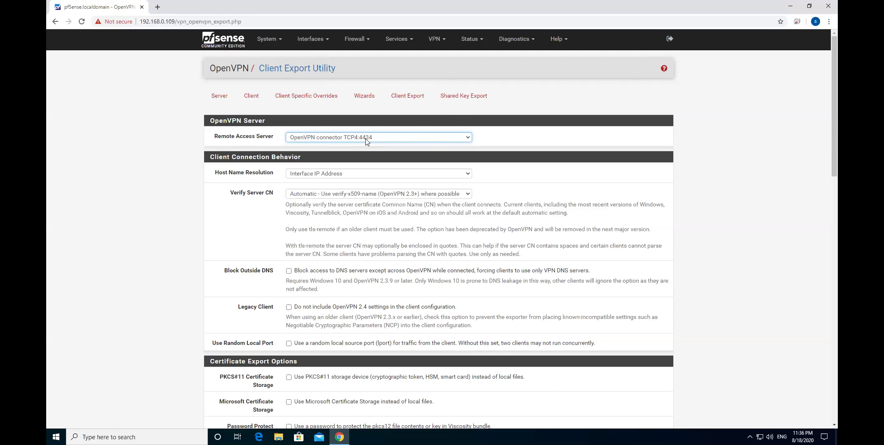
pyautogui.scroll(-6, 436, 231)
pyautogui.scroll(-9, 436, 231)
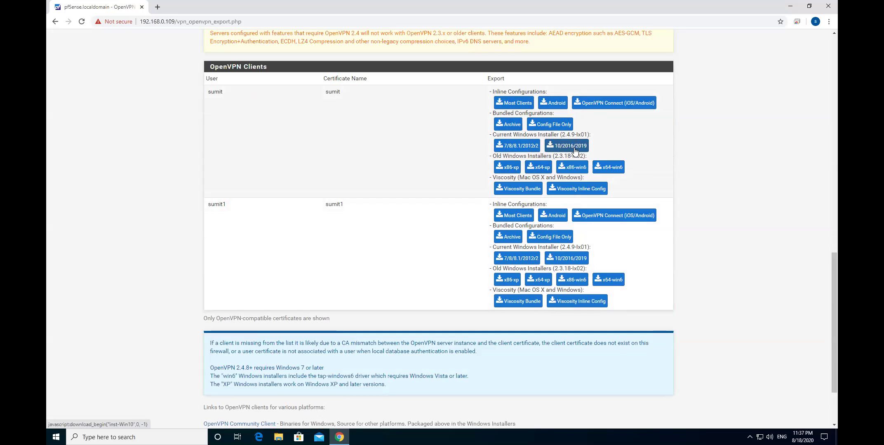
# Download the first client's Windows 10 installer and inline Most Clients config, and show it in Downloads
pyautogui.click(575, 146)
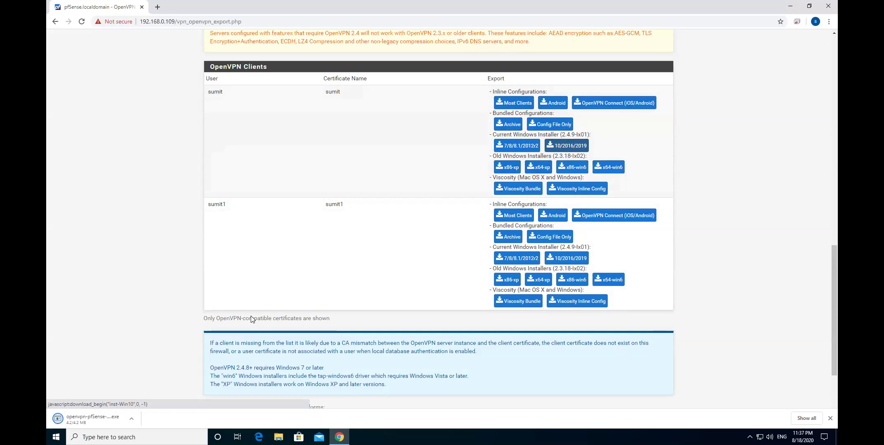
pyautogui.click(132, 418)
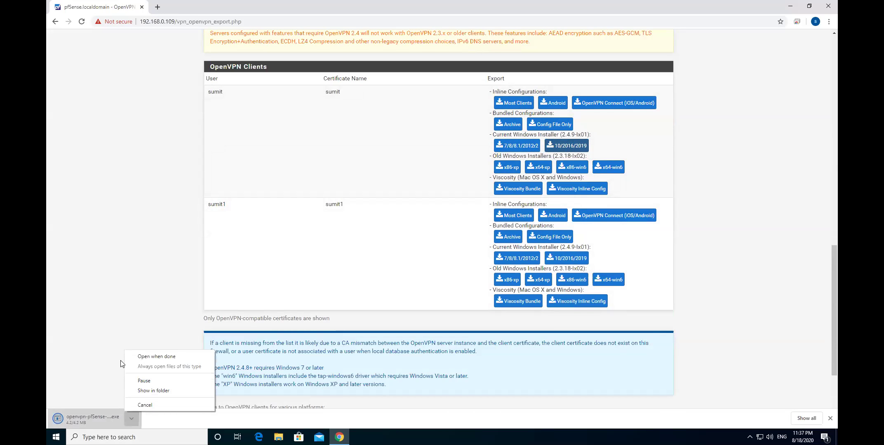
pyautogui.click(518, 103)
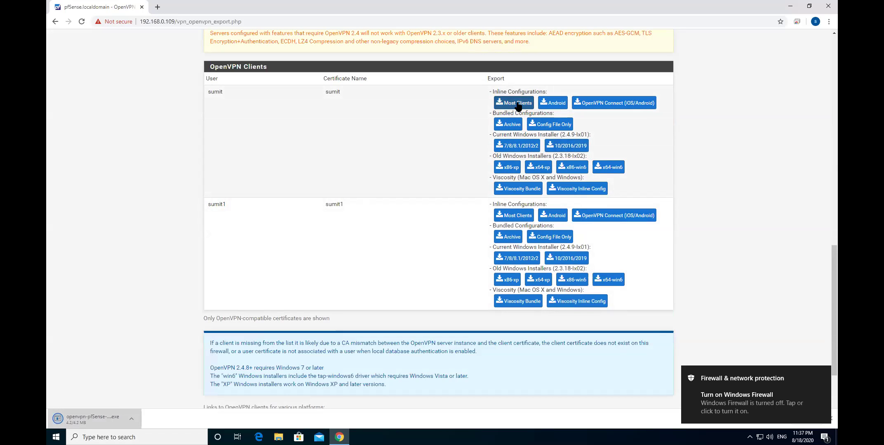
pyautogui.click(518, 103)
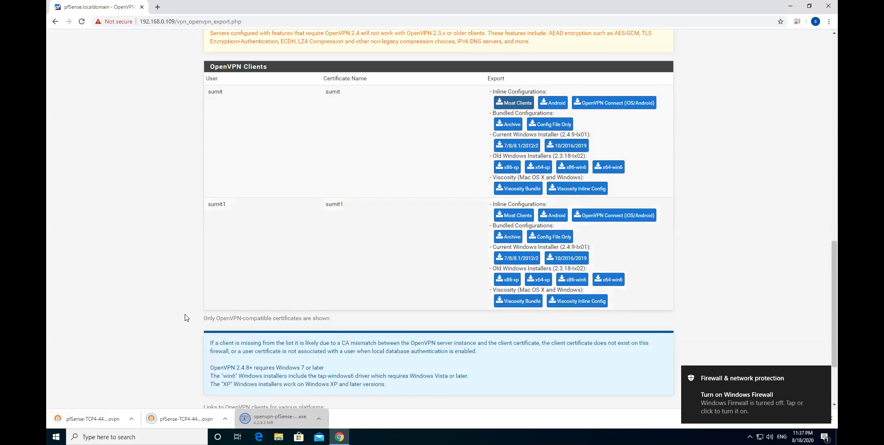
pyautogui.click(132, 420)
pyautogui.click(142, 390)
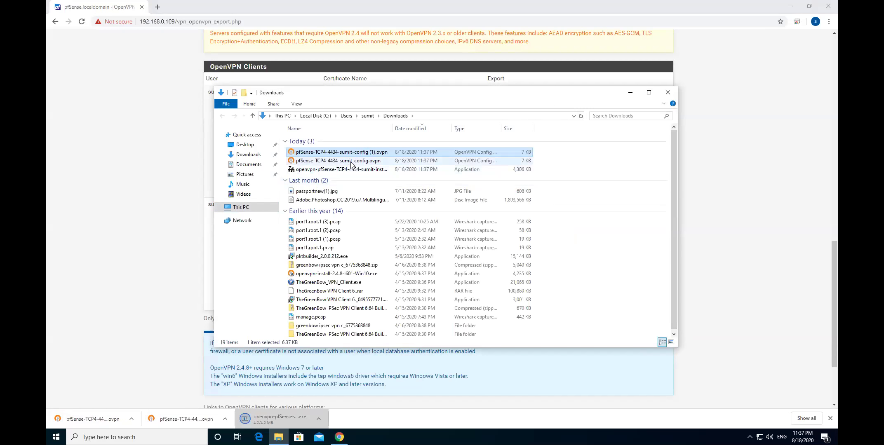
# Inspect the downloaded .ovpn config in Notepad, then close it
pyautogui.doubleClick(351, 161)
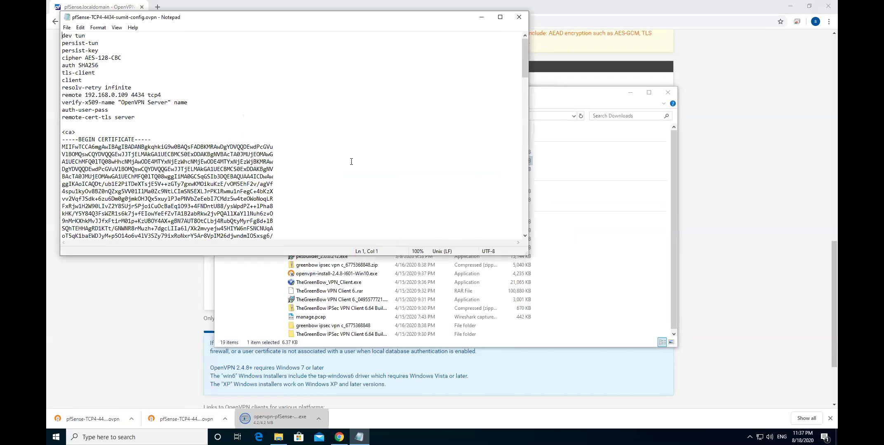
pyautogui.moveTo(116, 21); pyautogui.dragTo(234, 60)
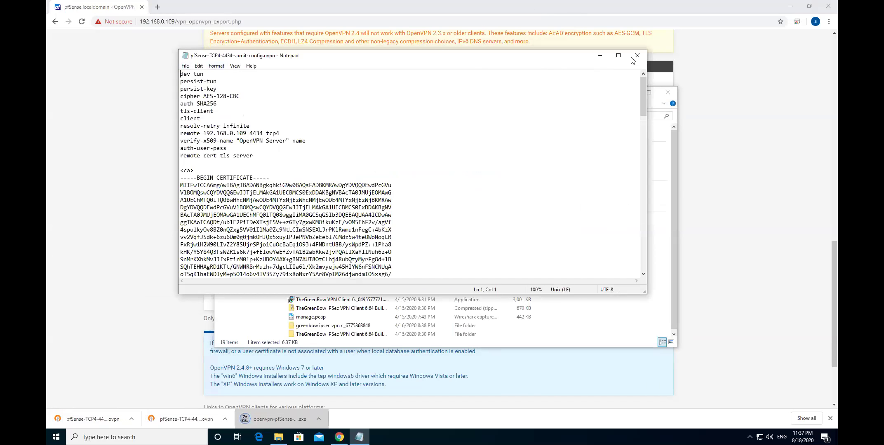
pyautogui.click(638, 55)
# Minimize Chrome, launch OpenVPN GUI from the desktop, and move the Downloads window aside
pyautogui.click(788, 7)
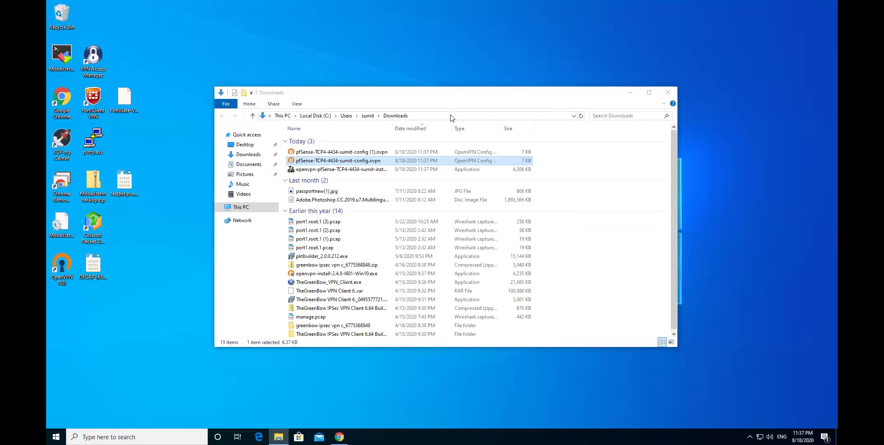
pyautogui.doubleClick(64, 270)
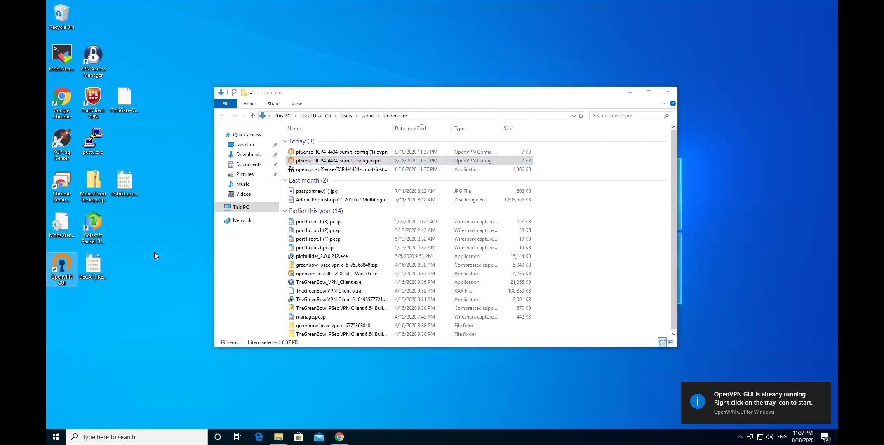
pyautogui.moveTo(445, 94); pyautogui.dragTo(462, 45)
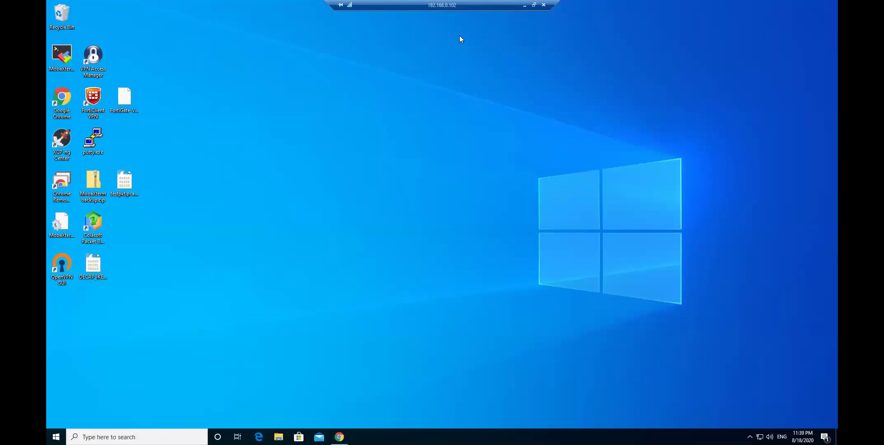
# Relaunch OpenVPN GUI and open its Settings from the hidden tray icon
pyautogui.doubleClick(66, 265)
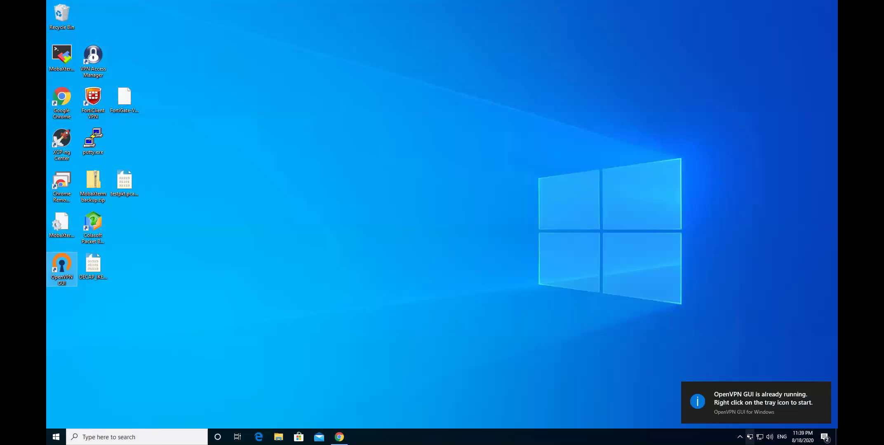
pyautogui.rightClick(759, 437)
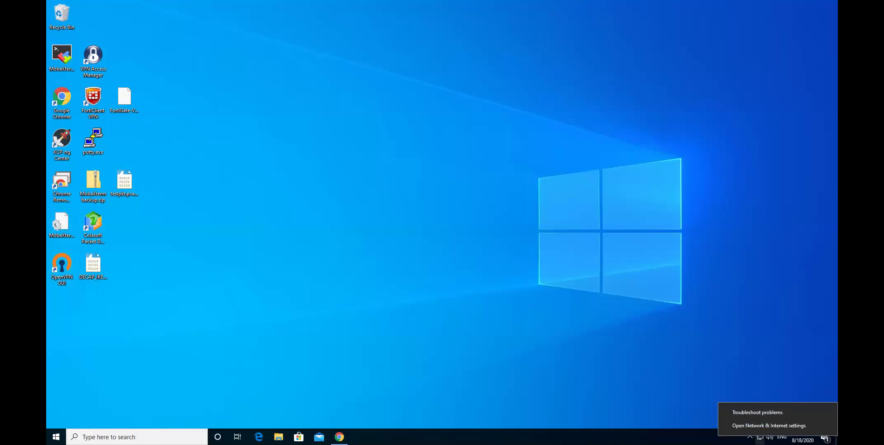
pyautogui.click(750, 437)
pyautogui.click(750, 437)
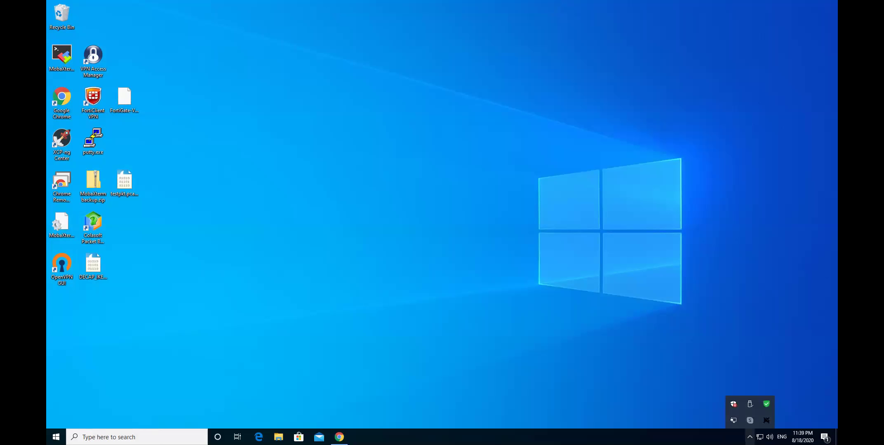
pyautogui.rightClick(735, 422)
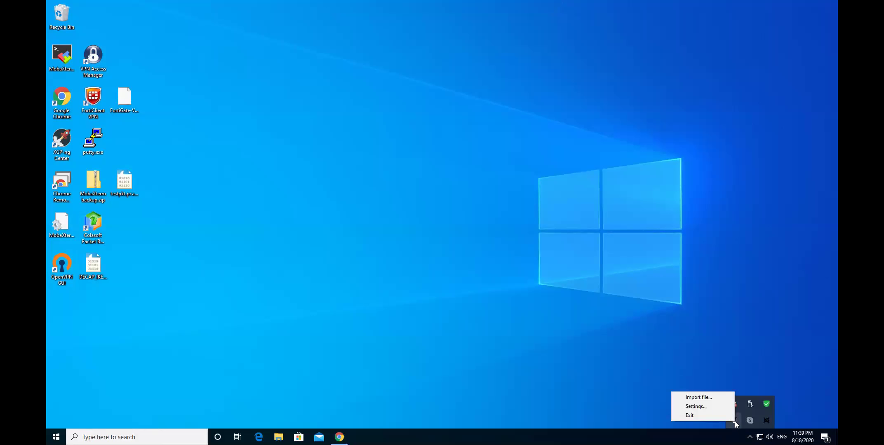
pyautogui.click(704, 405)
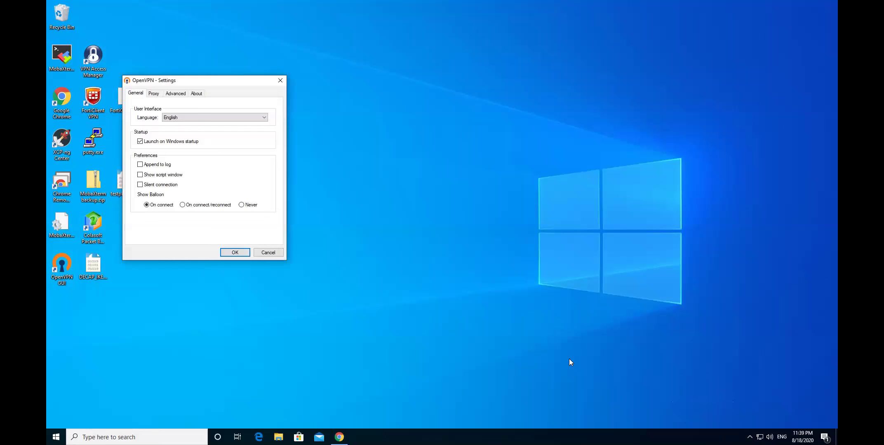
# Review the Settings tabs, keeping English as language, then close Settings and show tray icons
pyautogui.click(176, 93)
pyautogui.moveTo(218, 81); pyautogui.dragTo(368, 82)
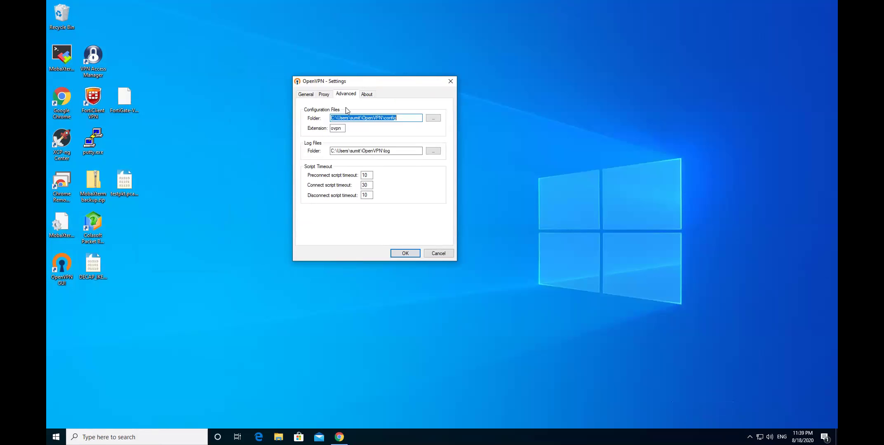
pyautogui.click(328, 95)
pyautogui.click(306, 96)
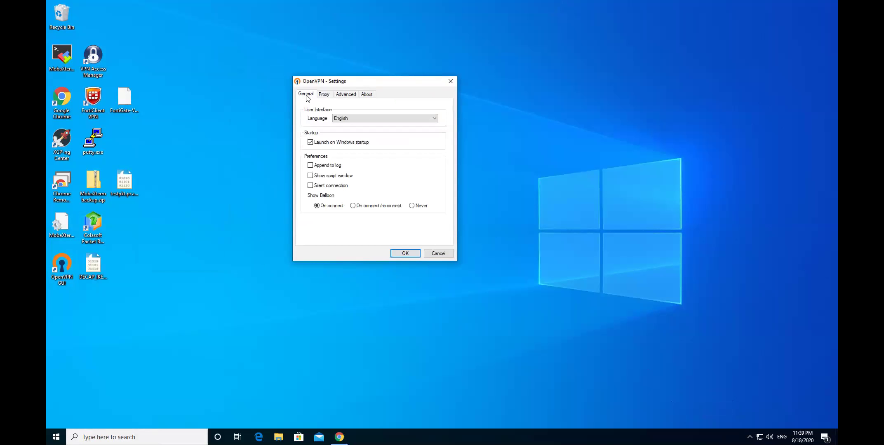
pyautogui.click(324, 95)
pyautogui.click(346, 95)
pyautogui.click(329, 97)
pyautogui.click(310, 95)
pyautogui.click(353, 120)
pyautogui.click(375, 110)
pyautogui.click(364, 94)
pyautogui.click(348, 94)
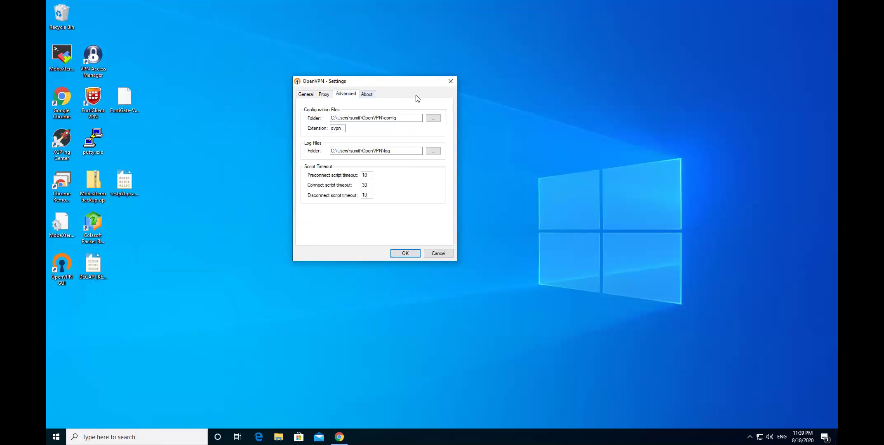
pyautogui.click(450, 82)
pyautogui.click(749, 437)
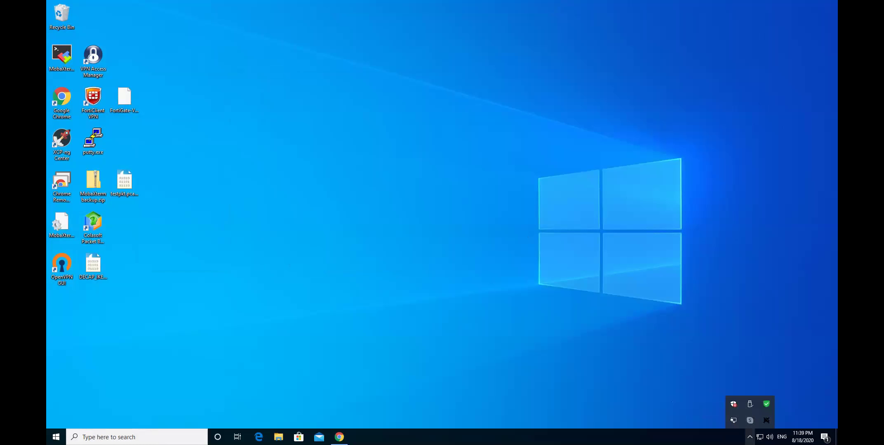
# Start a file import in OpenVPN GUI and re-download the first user's inline config from pfSense
pyautogui.rightClick(735, 421)
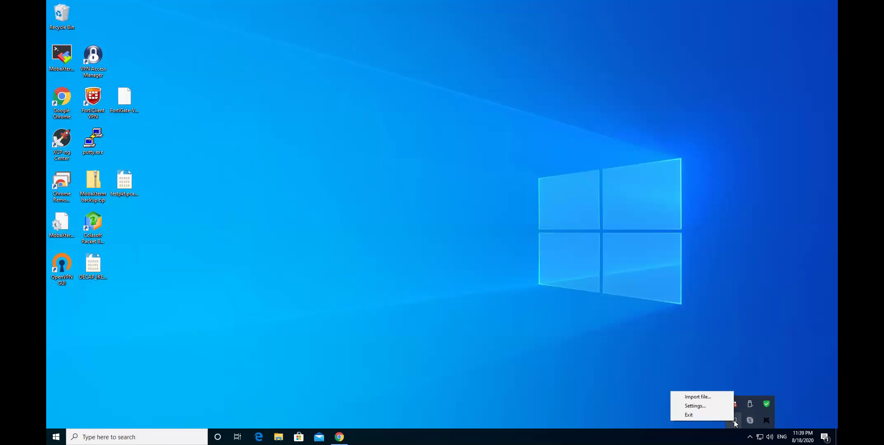
pyautogui.click(706, 398)
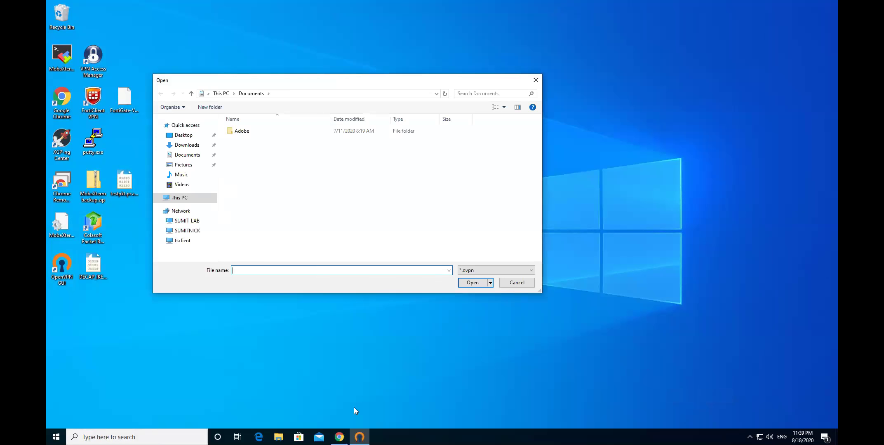
pyautogui.click(339, 437)
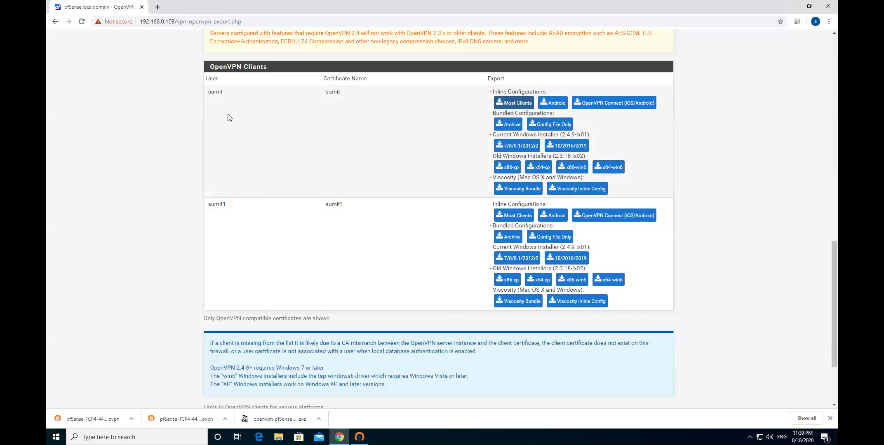
pyautogui.scroll(20, 229, 117)
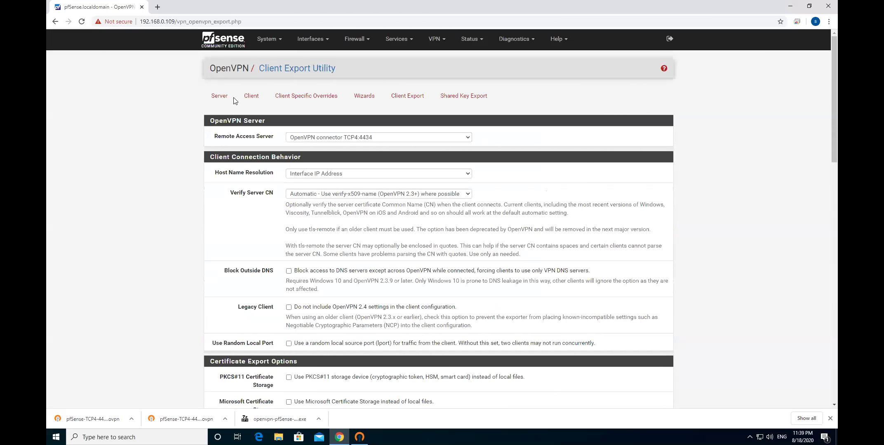
pyautogui.scroll(-10, 445, 215)
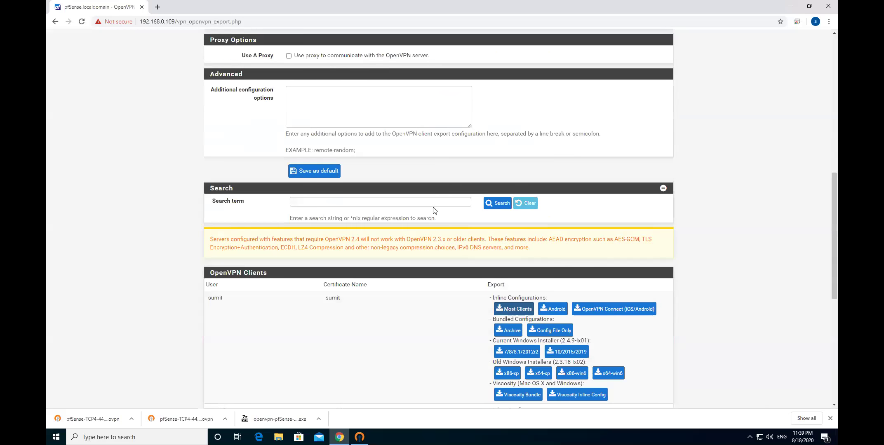
pyautogui.scroll(-3, 434, 211)
pyautogui.click(513, 192)
pyautogui.click(790, 6)
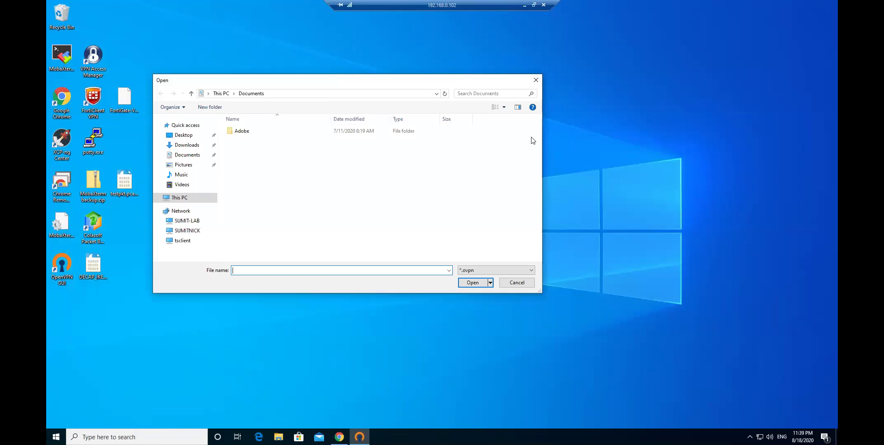
# Import pfSense-TCP4-4434-sumit-config.ovpn from Downloads and dismiss the success message
pyautogui.click(188, 145)
pyautogui.click(296, 152)
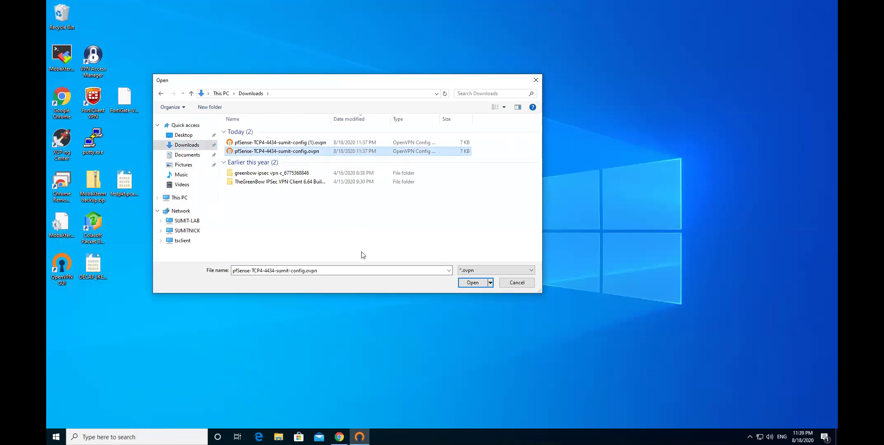
pyautogui.click(473, 283)
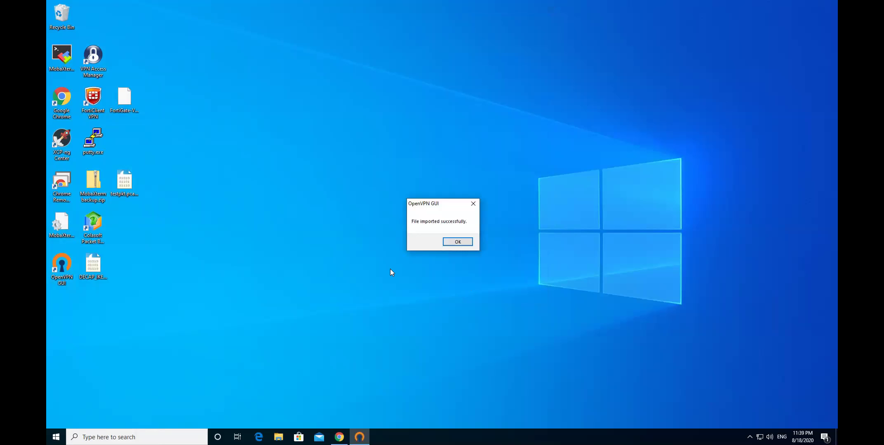
pyautogui.click(451, 244)
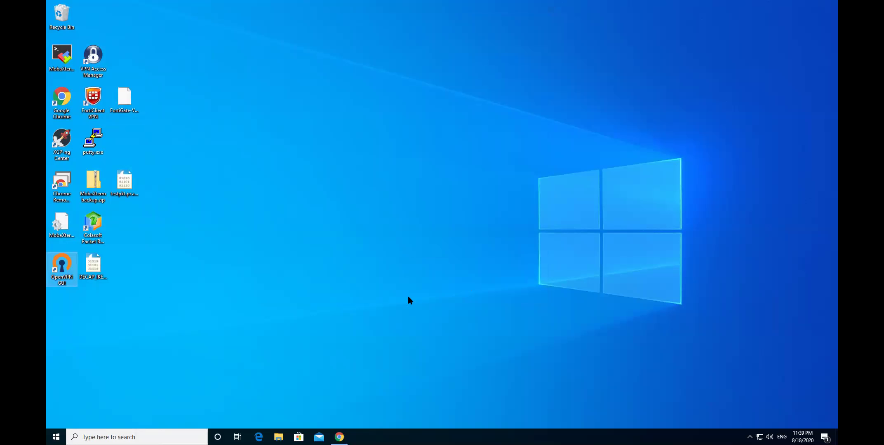
pyautogui.click(749, 437)
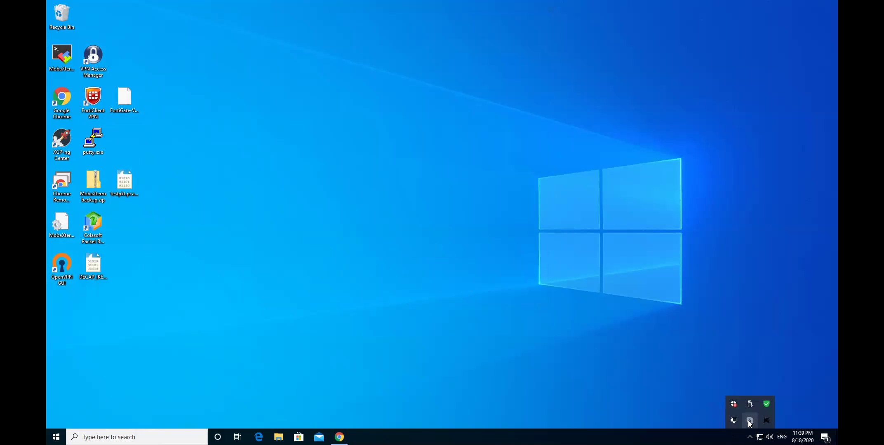
# Connect the pfSense-TCP4-4434-sumit-config profile with the VPN username and password, getting IP 20.20.20.2
pyautogui.rightClick(733, 420)
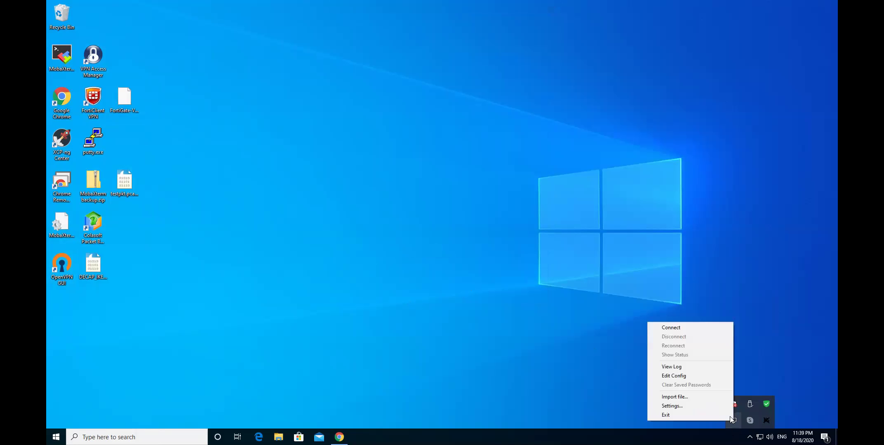
pyautogui.click(695, 327)
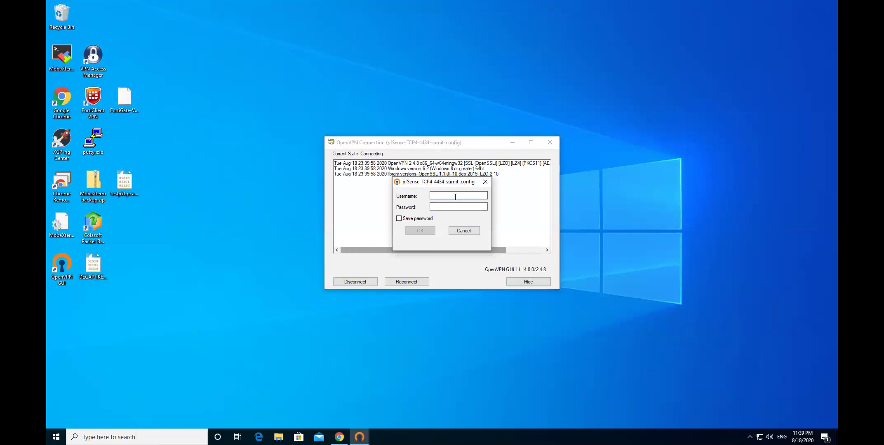
pyautogui.write('sumit')
pyautogui.click(460, 206)
pyautogui.write('p')
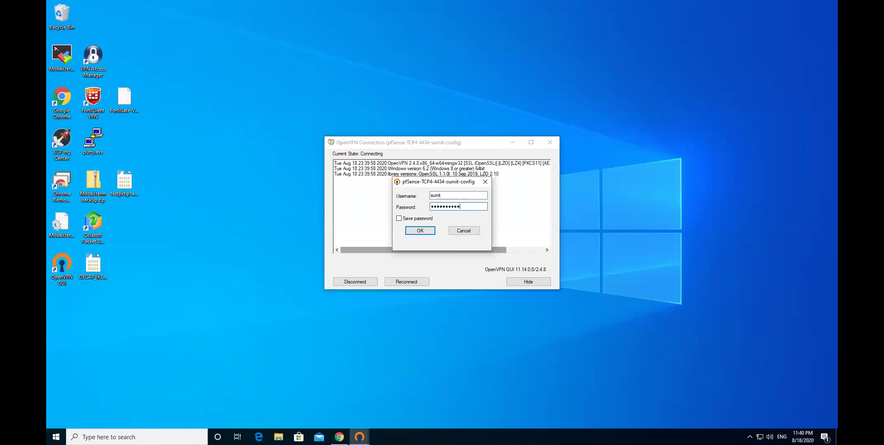
pyautogui.click(419, 230)
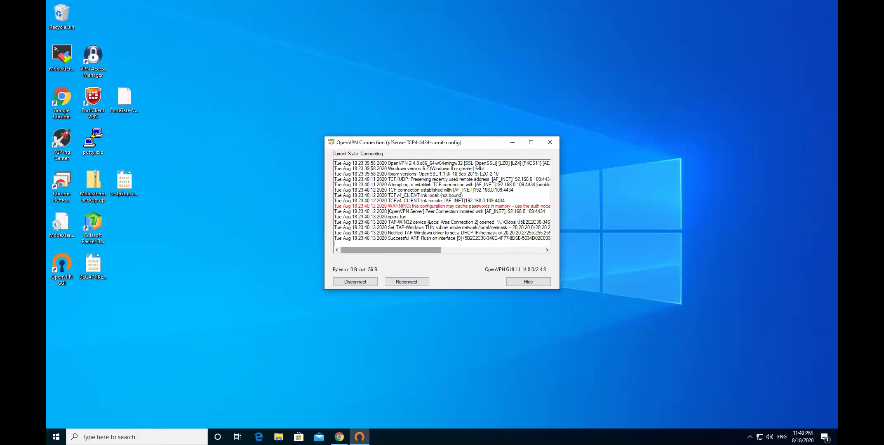
pyautogui.moveTo(425, 239); pyautogui.dragTo(461, 255)
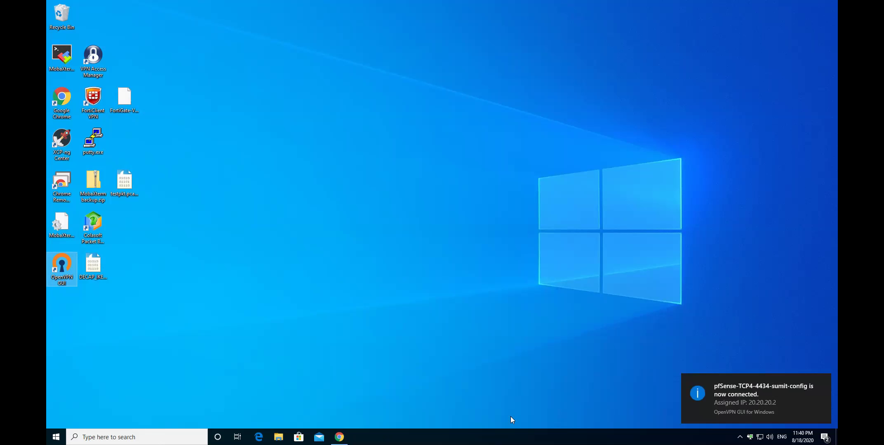
pyautogui.click(339, 437)
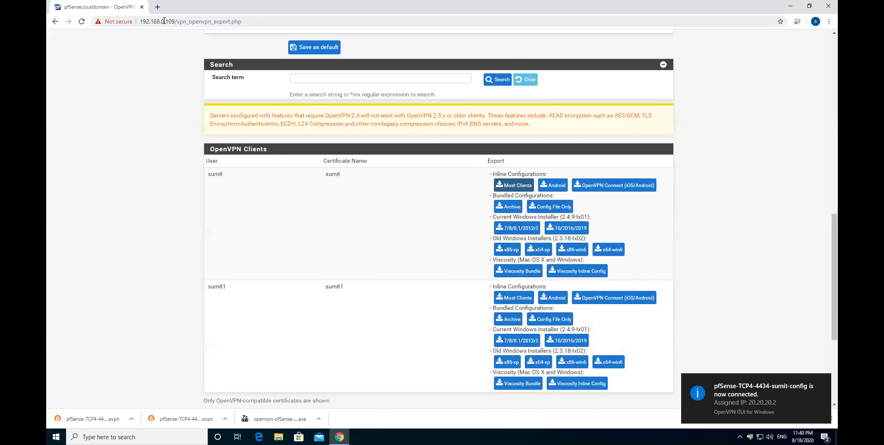
# Load 14.140.40.109 in a new Chrome tab and proceed past the certificate warning
pyautogui.click(157, 6)
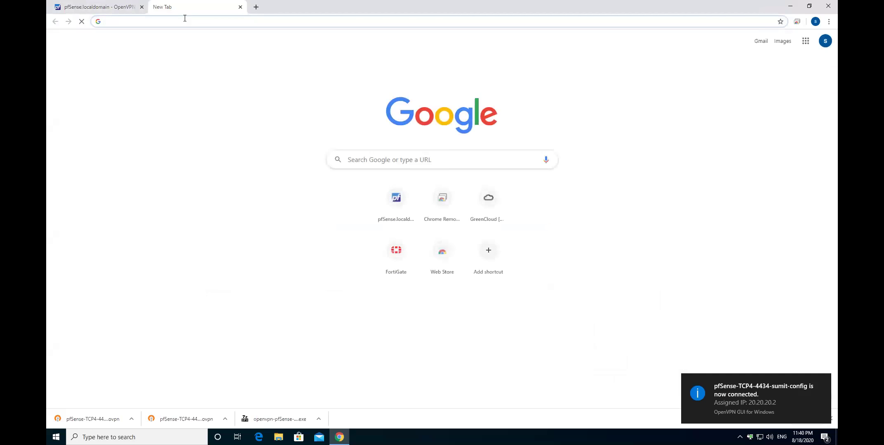
pyautogui.write('14.140.40.109')
pyautogui.press('Return')
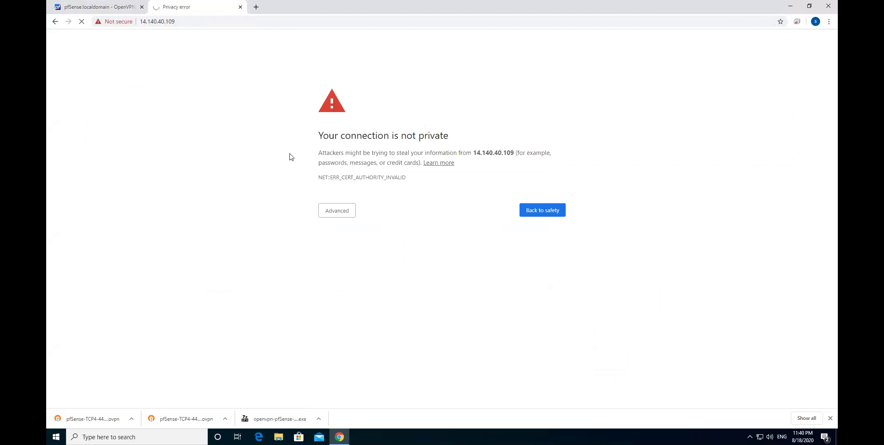
pyautogui.click(147, 23)
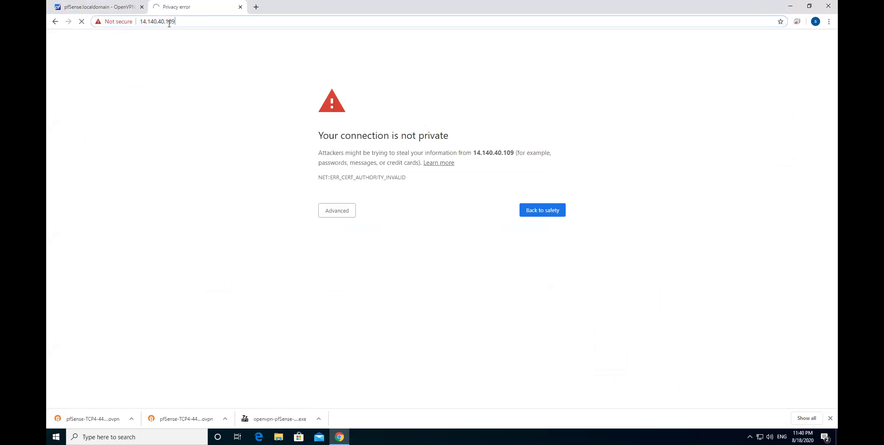
pyautogui.click(335, 210)
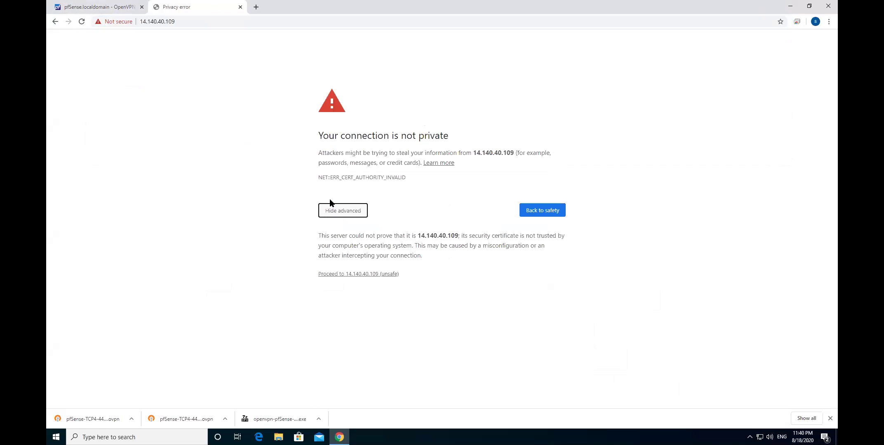
pyautogui.click(383, 273)
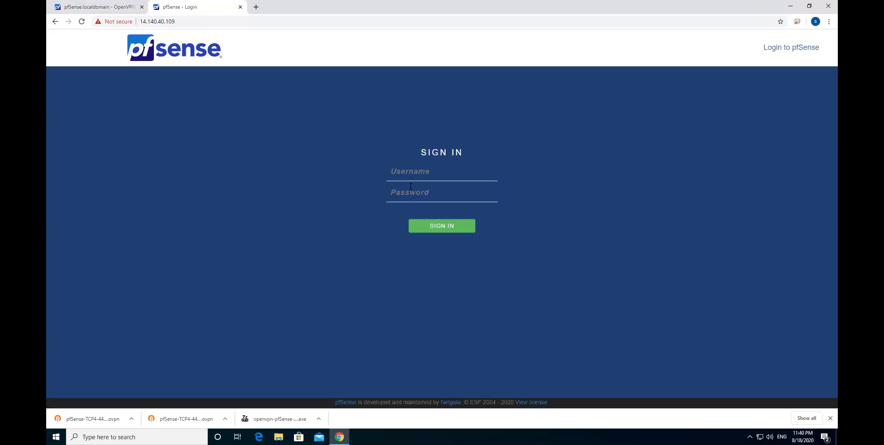
# Fill in the saved username and the password and submit the pfSense sign-in
pyautogui.click(411, 176)
pyautogui.click(408, 191)
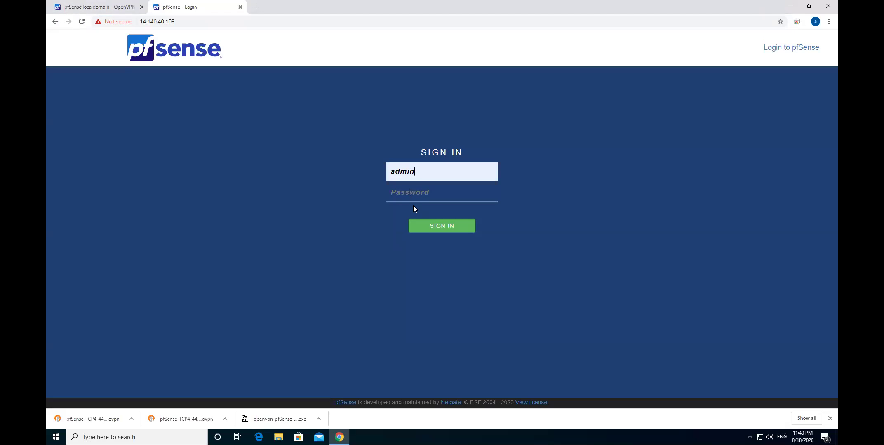
pyautogui.write('p')
pyautogui.press('BackSpace')
pyautogui.write('p')
pyautogui.click(421, 229)
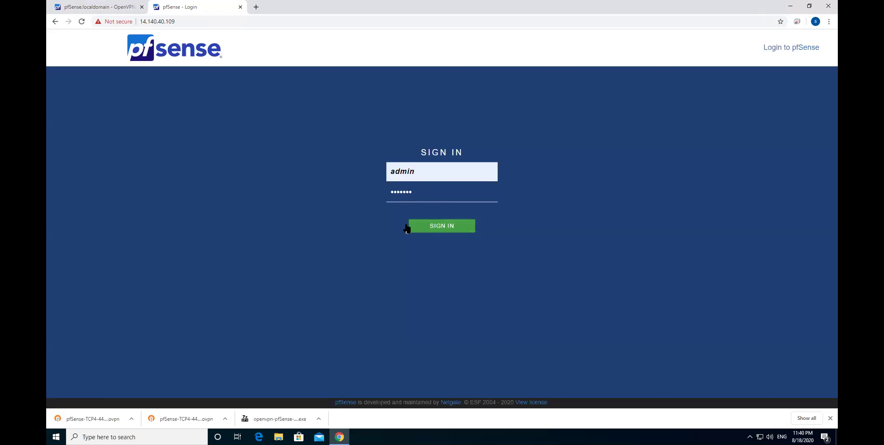
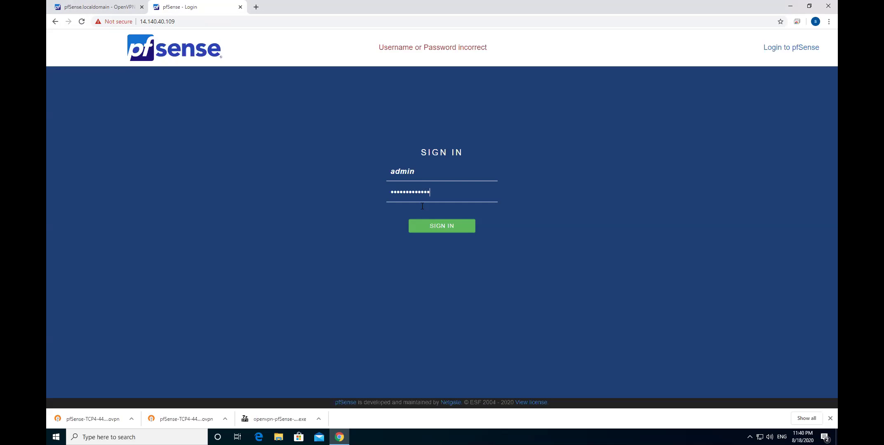
# Submit the pfSense sign-in with the admin credentials
pyautogui.click(426, 225)
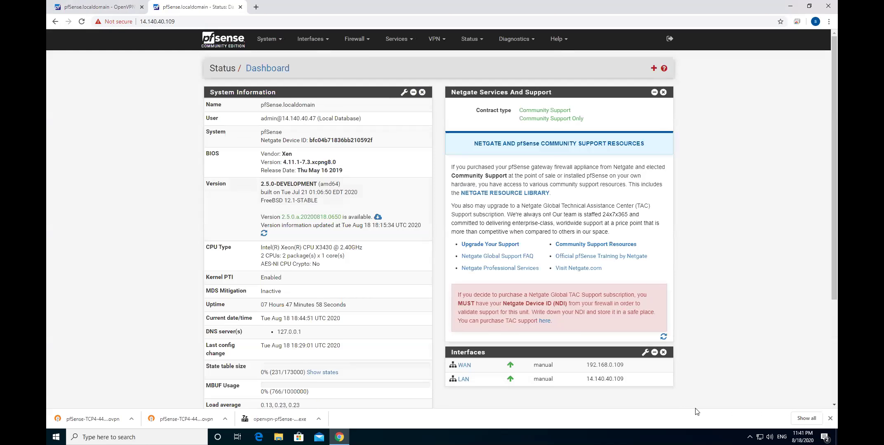
# Disconnect the OpenVPN tunnel from the tray and reload the pfSense dashboard
pyautogui.click(749, 437)
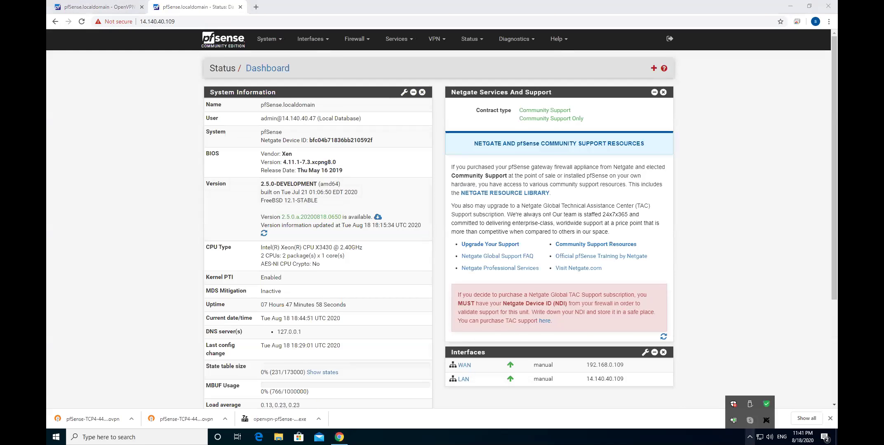
pyautogui.rightClick(733, 420)
pyautogui.click(684, 336)
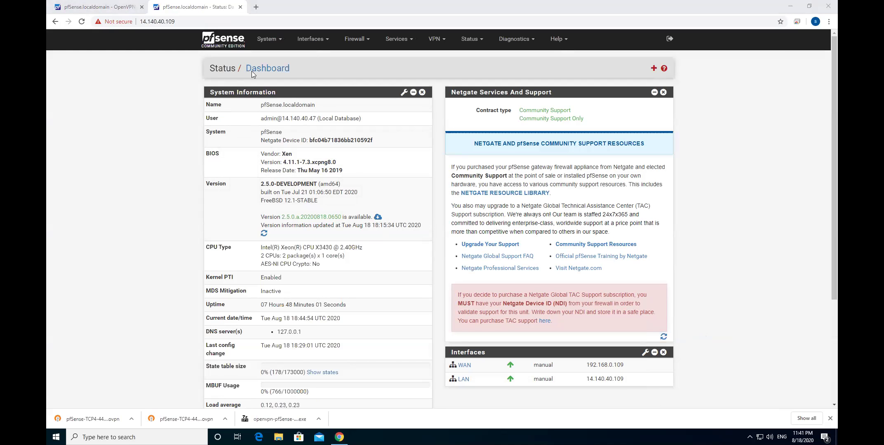
pyautogui.click(271, 70)
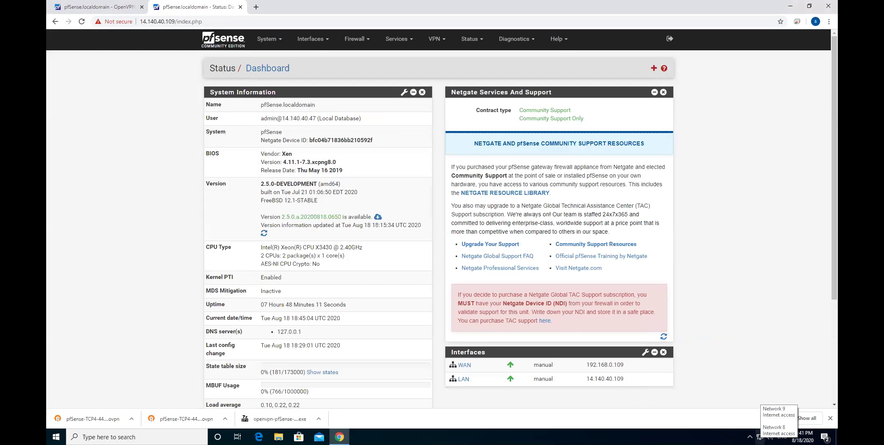
# Recheck the OpenVPN client's connection options, leaving them unchanged
pyautogui.click(749, 437)
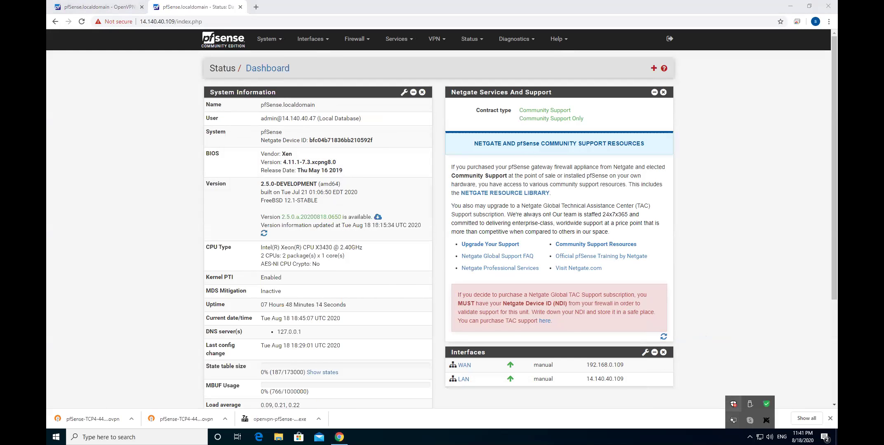
pyautogui.rightClick(733, 421)
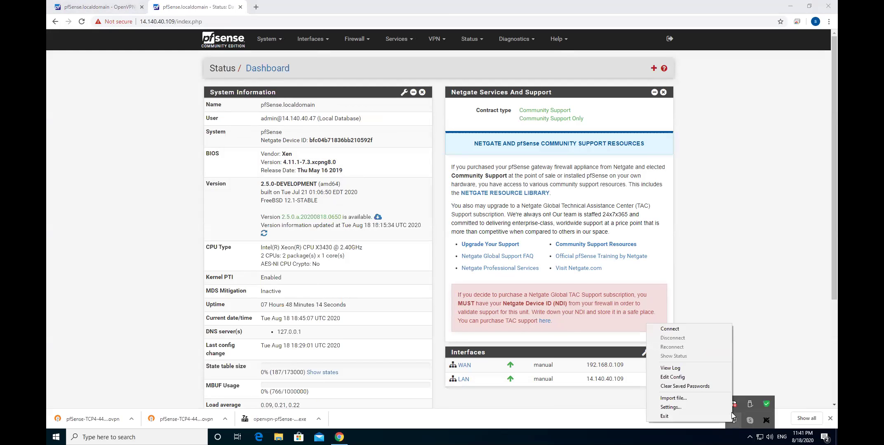
pyautogui.click(745, 361)
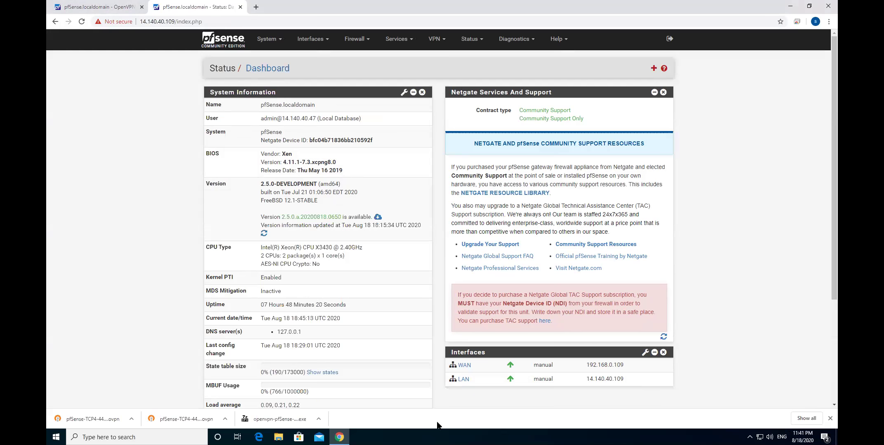
pyautogui.click(137, 437)
# Open Command Prompt via cmd and run ipconfig to list the adapter addresses
pyautogui.write('cmd')
pyautogui.press('Return')
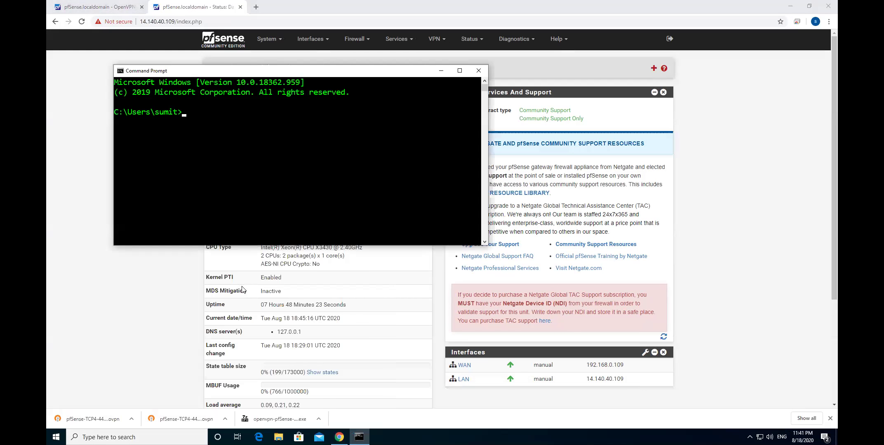
pyautogui.press('Return')
pyautogui.press('Return')
pyautogui.press('Return')
pyautogui.press('Return')
pyautogui.write('ipcn')
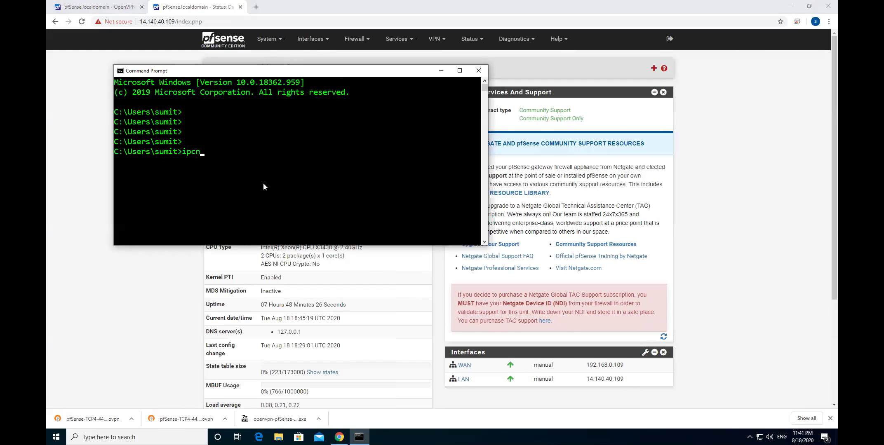
pyautogui.press('BackSpace')
pyautogui.write('onfig')
pyautogui.press('Return')
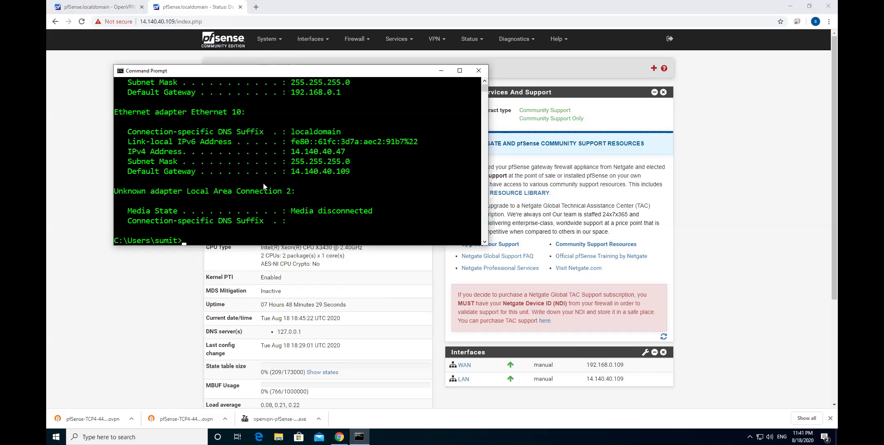
# Minimize the console and open Network & Internet settings from the tray network icon
pyautogui.click(439, 72)
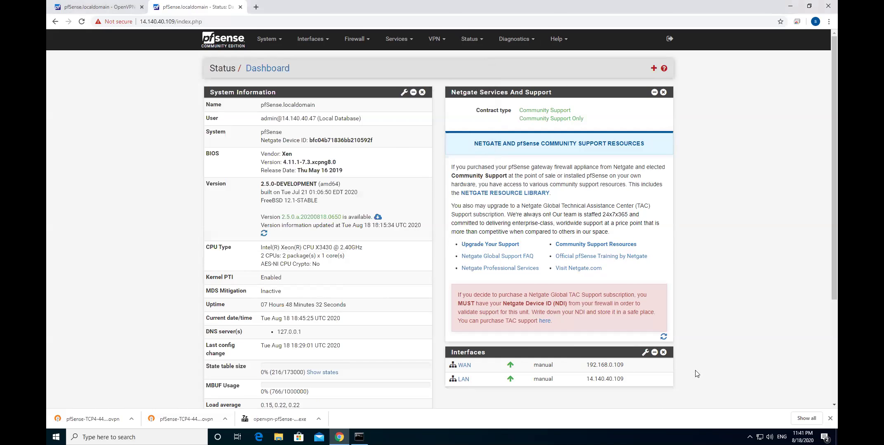
pyautogui.rightClick(760, 438)
pyautogui.click(777, 428)
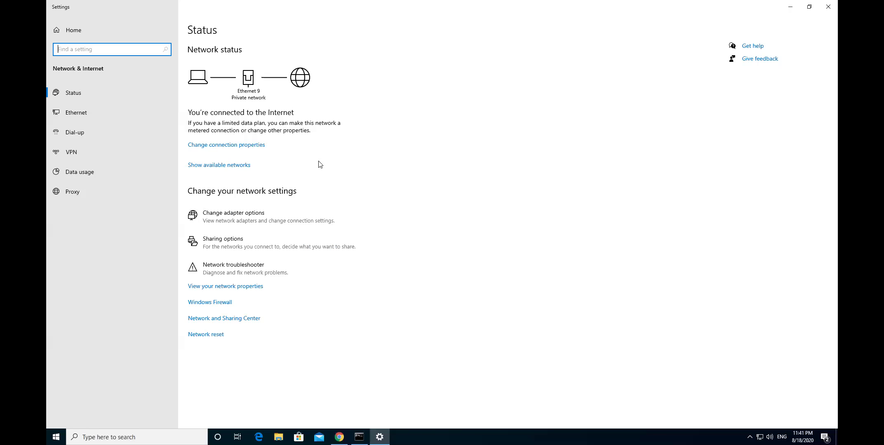
# View the properties of all network adapters, then open the Network and Sharing Center
pyautogui.click(230, 288)
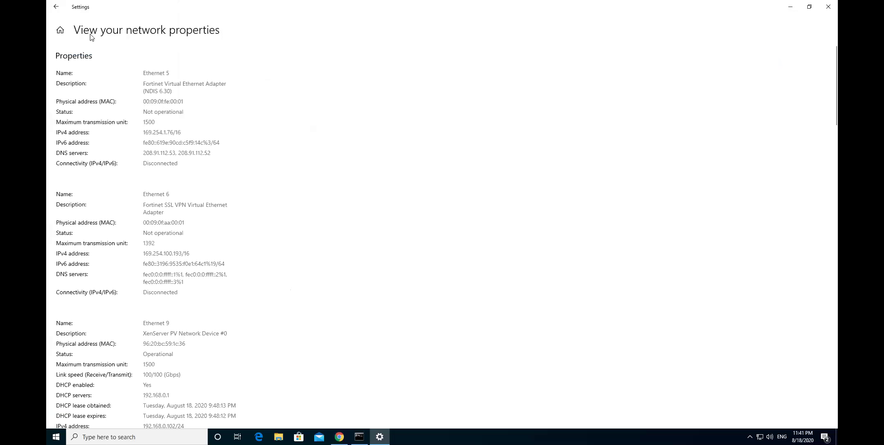
pyautogui.click(56, 7)
pyautogui.click(221, 318)
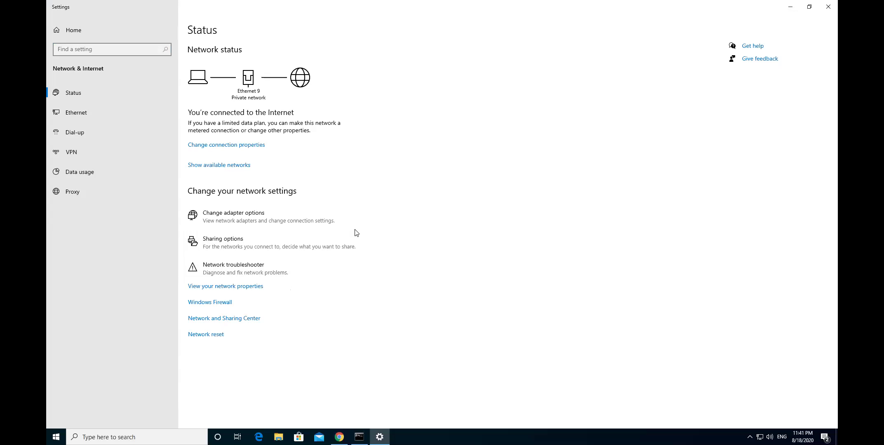
# Review the address details of the Ethernet 9 and Ethernet 10 connections
pyautogui.click(324, 101)
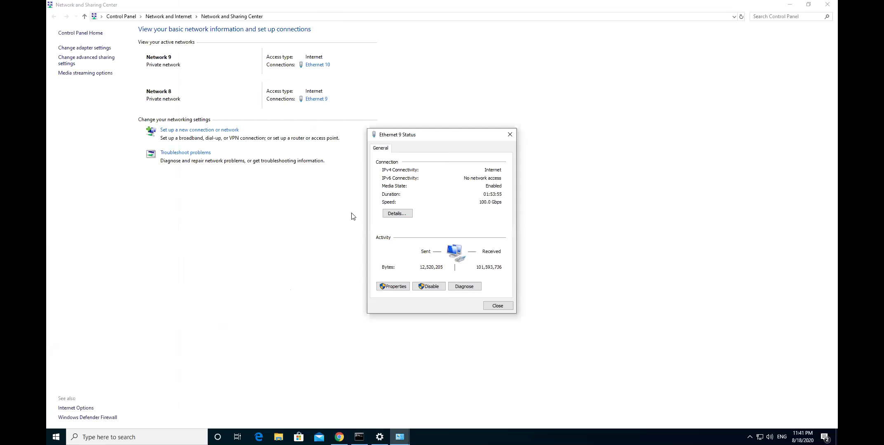
pyautogui.click(396, 214)
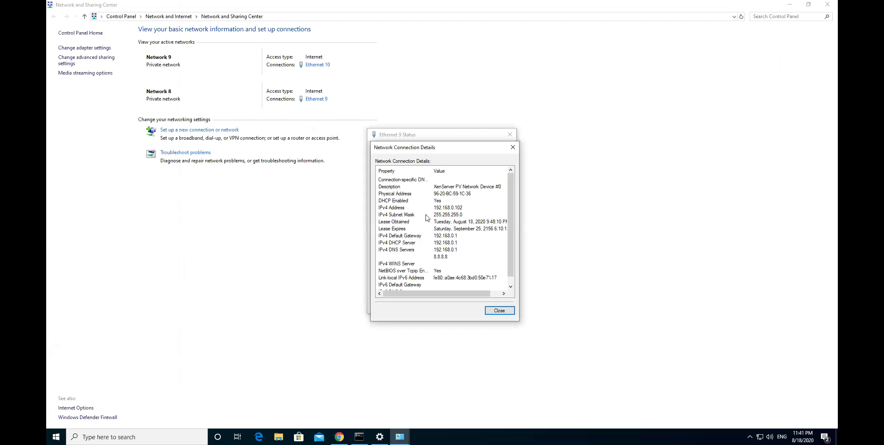
pyautogui.click(513, 148)
pyautogui.click(511, 135)
pyautogui.click(318, 65)
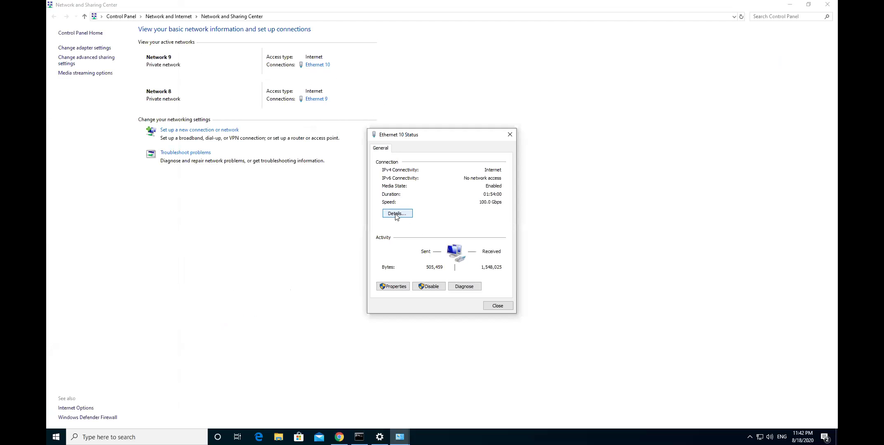
pyautogui.click(397, 214)
pyautogui.click(512, 147)
pyautogui.click(510, 135)
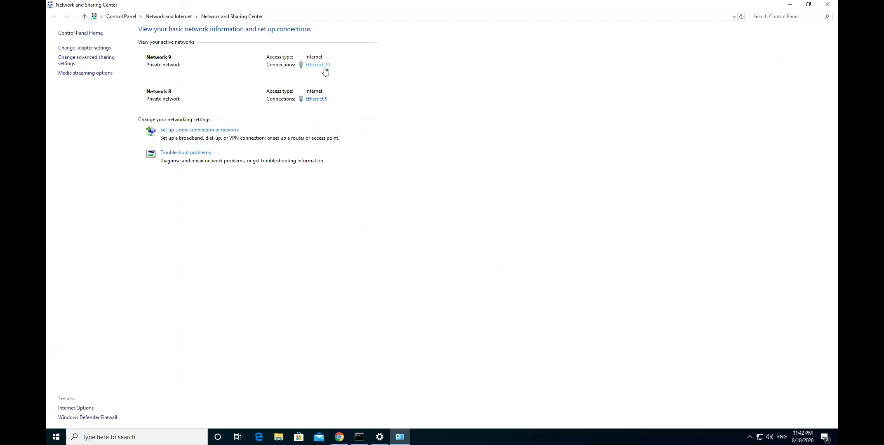
pyautogui.click(105, 51)
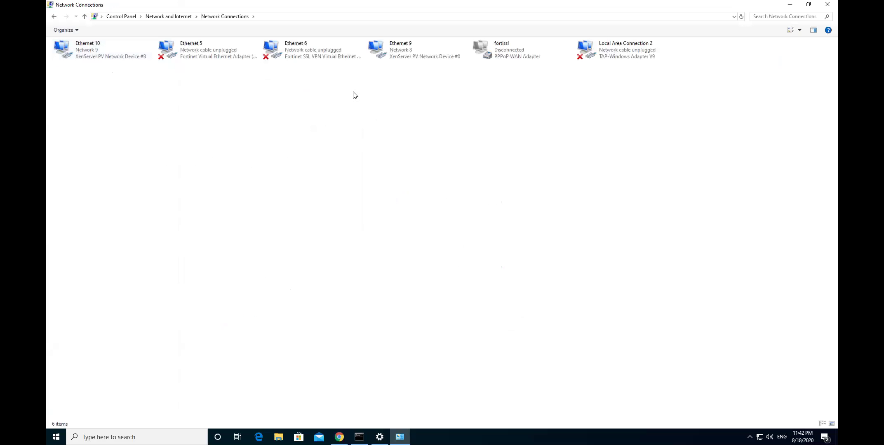
# Inspect Ethernet 9's actions without changes and return to the network adapter list
pyautogui.click(407, 50)
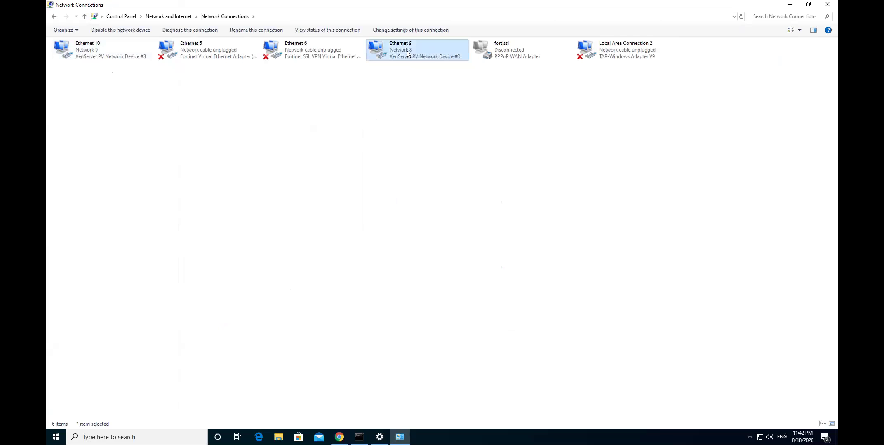
pyautogui.rightClick(407, 50)
pyautogui.click(368, 86)
pyautogui.click(365, 87)
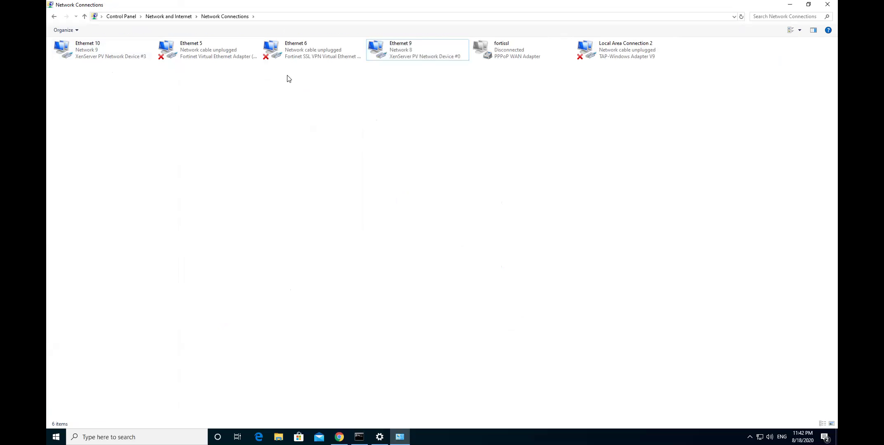
pyautogui.click(85, 17)
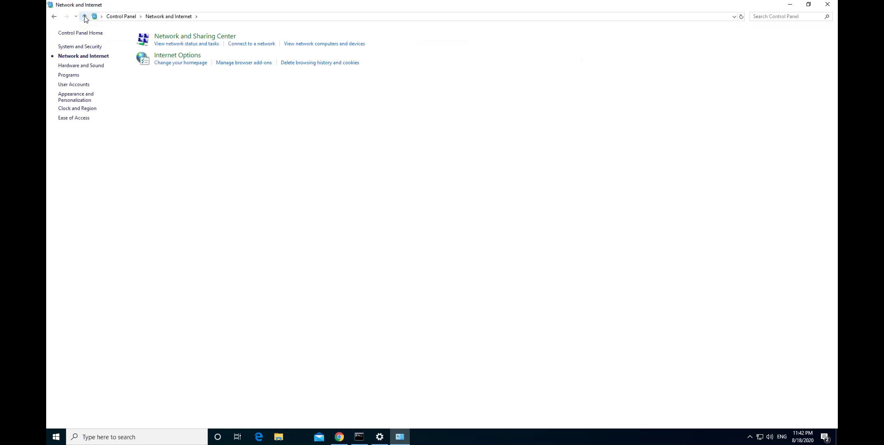
pyautogui.click(173, 37)
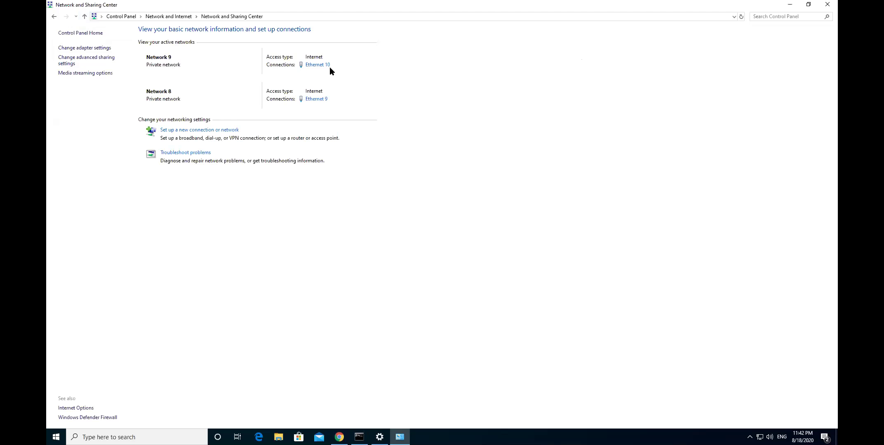
pyautogui.click(107, 49)
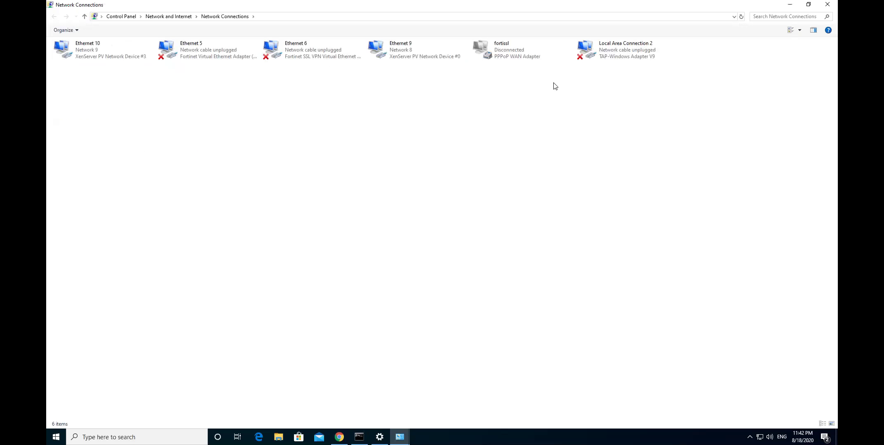
# Disable the Ethernet 10 adapter and close the network windows, returning to the pfSense dashboard
pyautogui.click(89, 44)
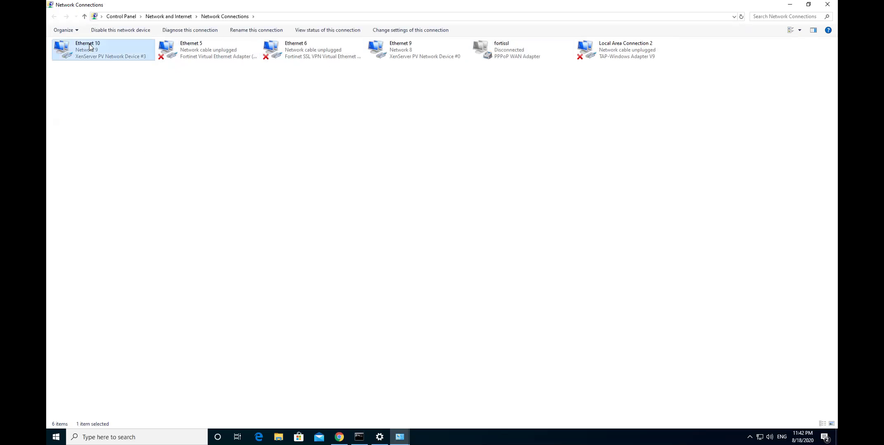
pyautogui.rightClick(89, 43)
pyautogui.click(118, 52)
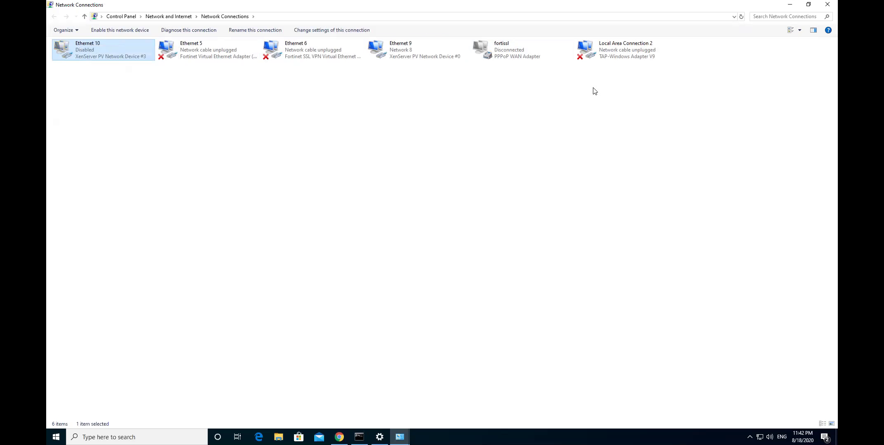
pyautogui.click(790, 4)
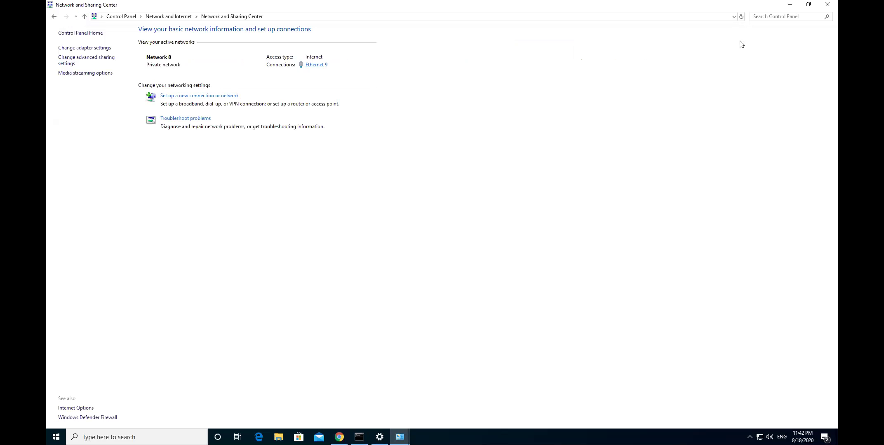
pyautogui.click(833, 6)
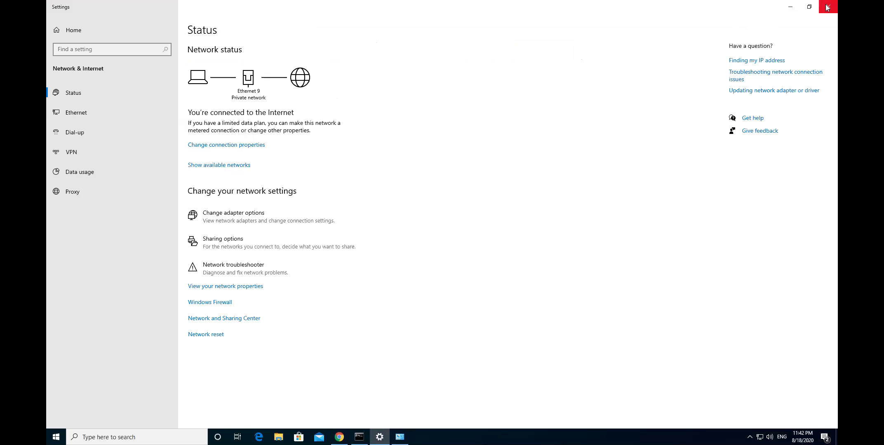
pyautogui.click(829, 5)
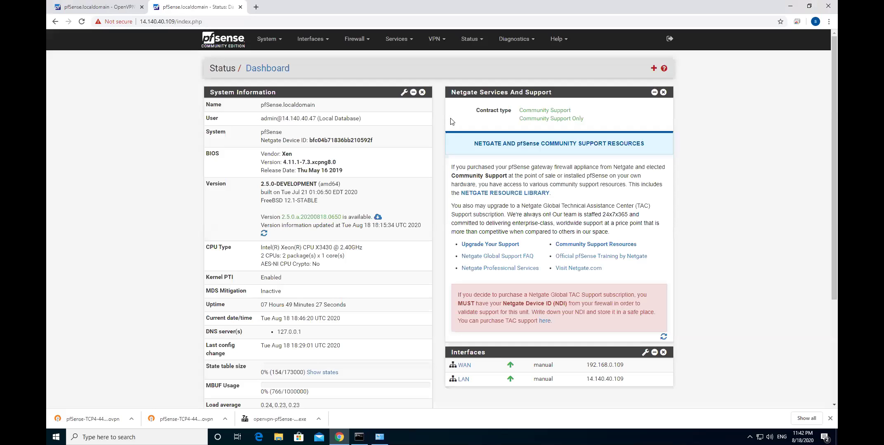
pyautogui.click(309, 41)
# Try the WAN interface settings and reload the pfSense dashboard
pyautogui.click(314, 80)
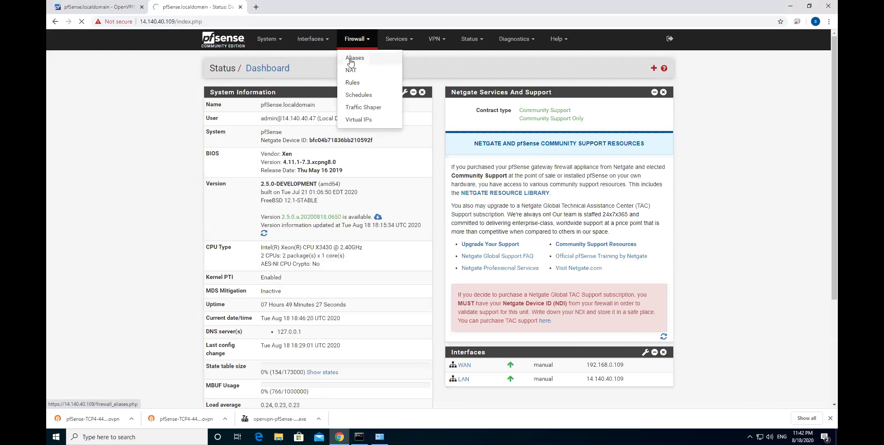
pyautogui.click(221, 23)
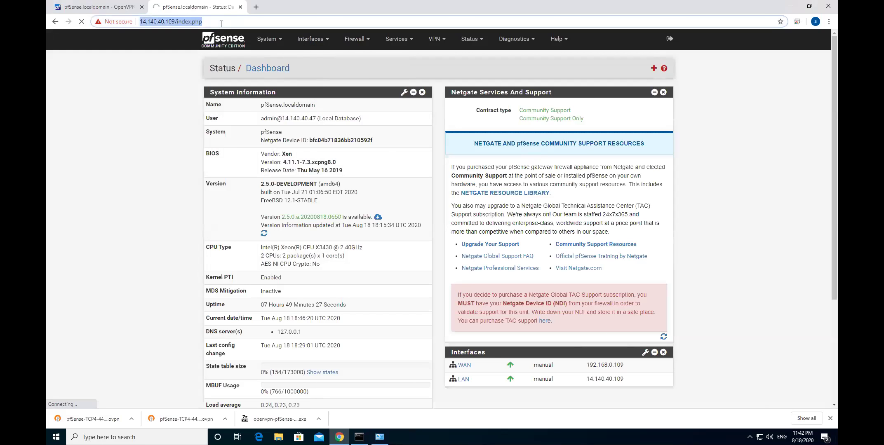
pyautogui.press('Return')
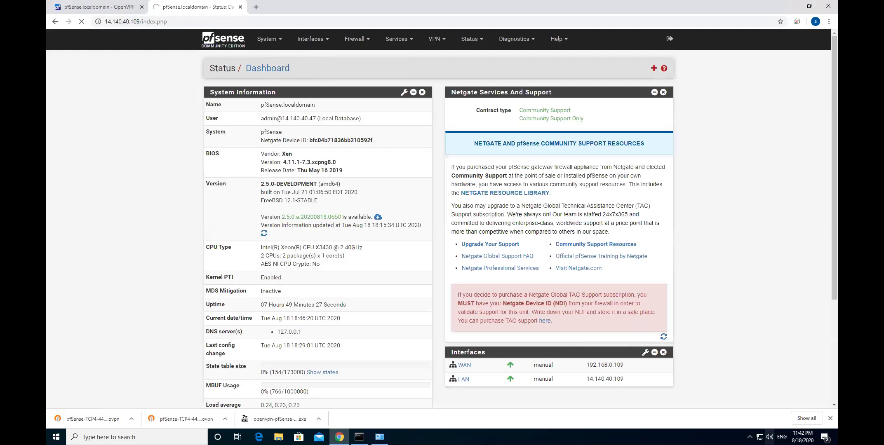
# Connect the OpenVPN tunnel with the saved login, receiving IP 20.20.20.2
pyautogui.click(750, 437)
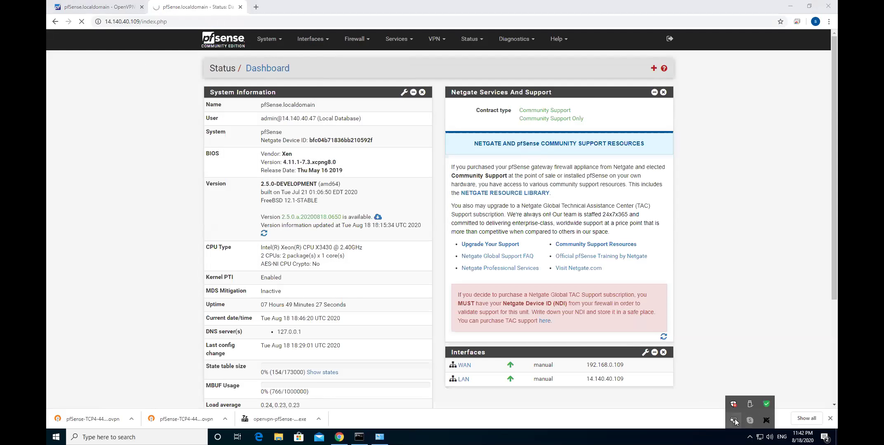
pyautogui.rightClick(735, 420)
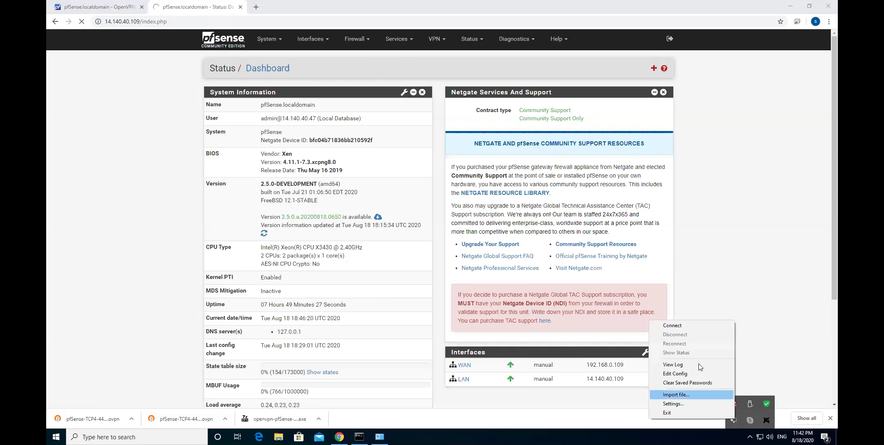
pyautogui.click(689, 326)
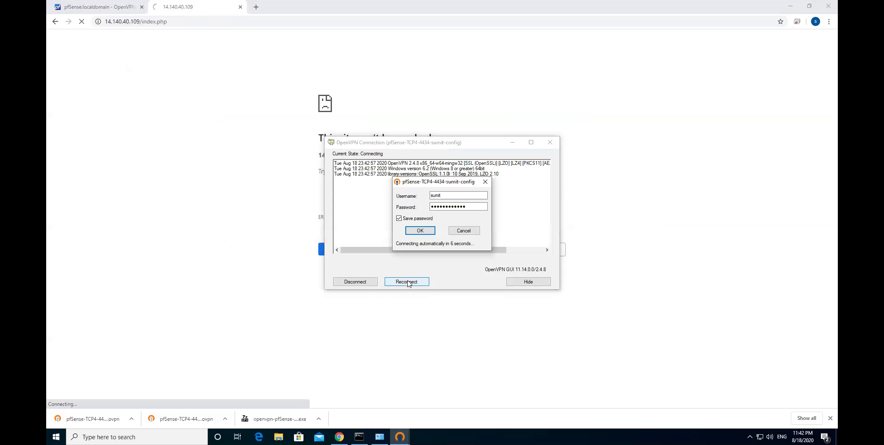
pyautogui.click(413, 228)
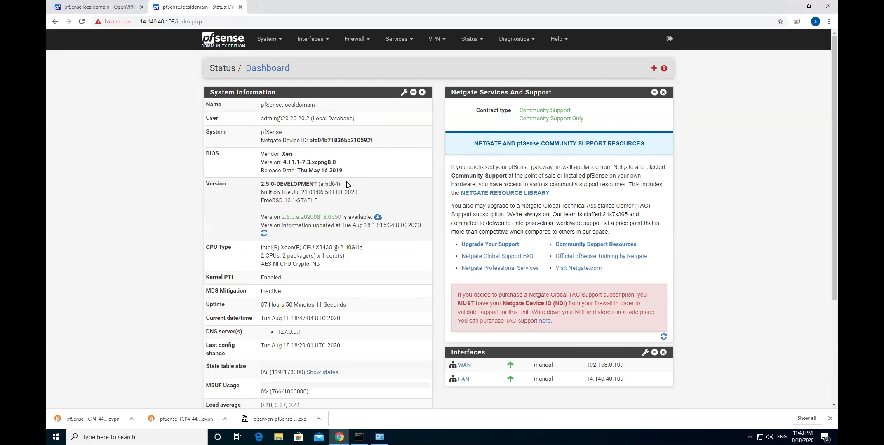
# Go to VPN > OpenVPN servers, listing the WAN TCP4/4434 server on 20.20.20.0/24
pyautogui.moveTo(337, 162); pyautogui.dragTo(282, 162)
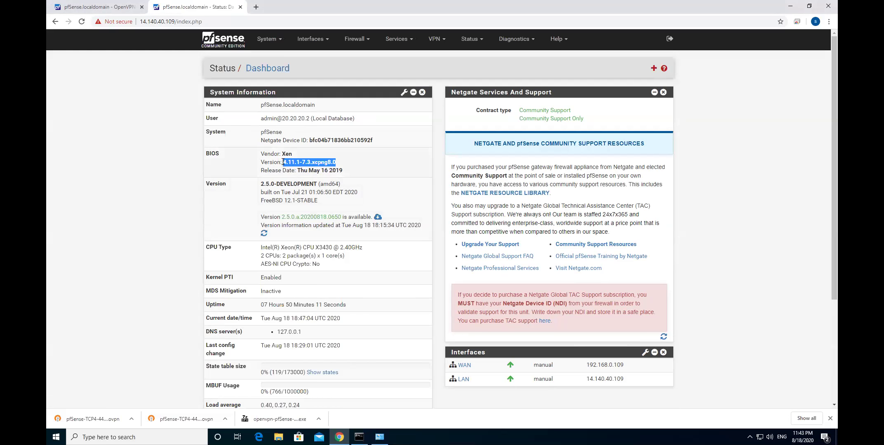
pyautogui.click(739, 139)
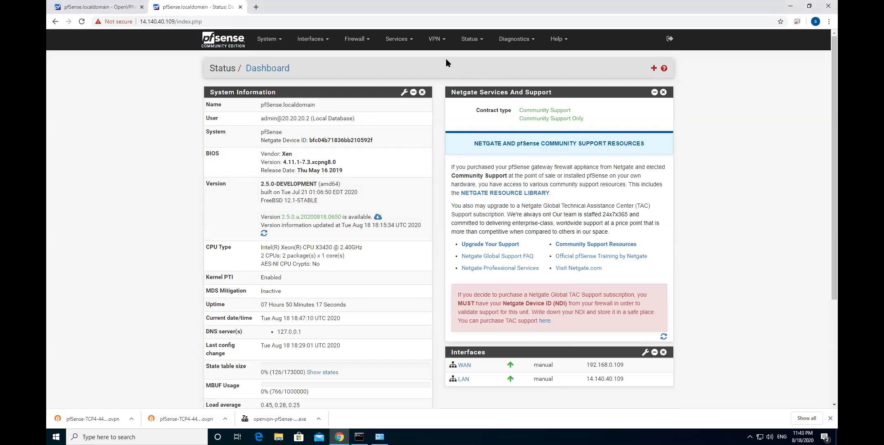
pyautogui.click(443, 46)
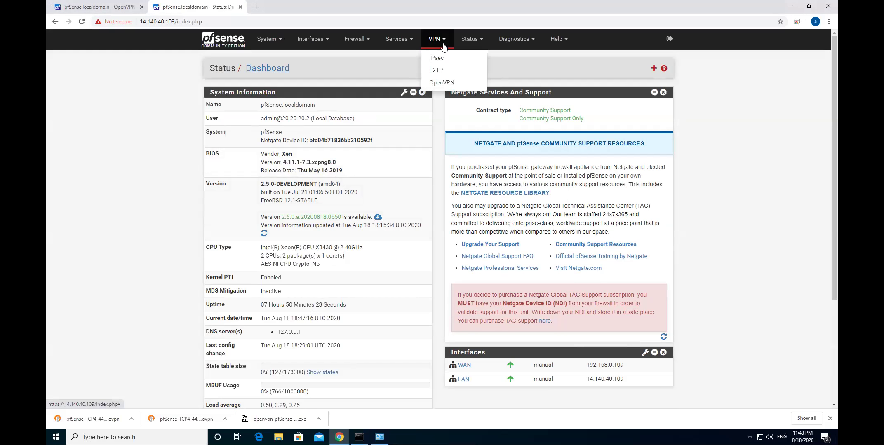
pyautogui.click(443, 82)
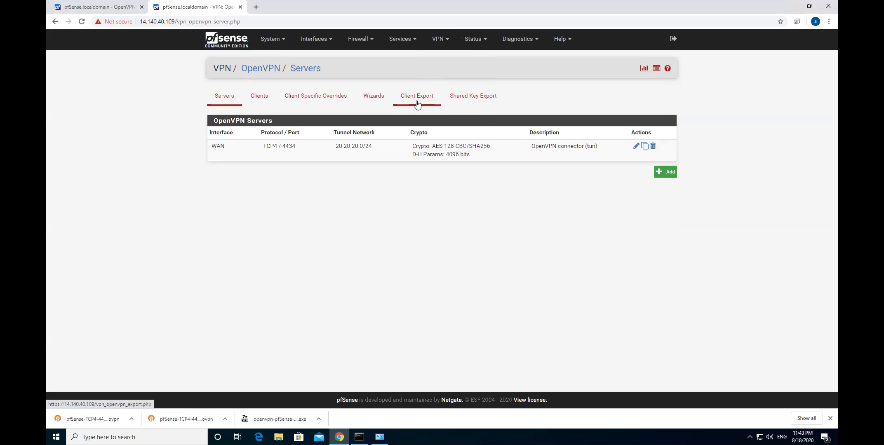
# Open the Client Export page and scroll through the export packages for the two VPN users
pyautogui.click(414, 99)
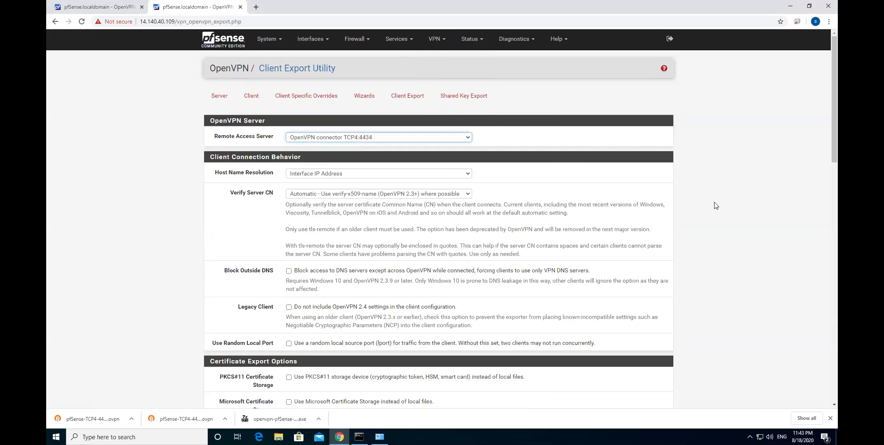
pyautogui.scroll(-4, 704, 206)
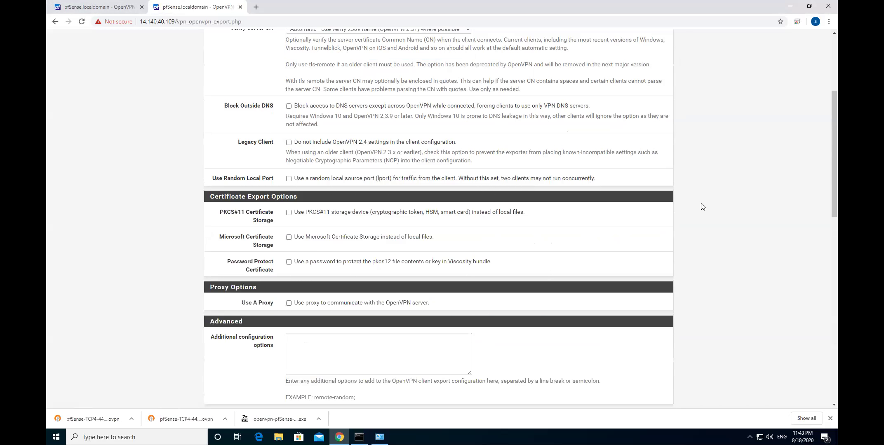
pyautogui.scroll(-5, 702, 207)
pyautogui.scroll(-5, 702, 207)
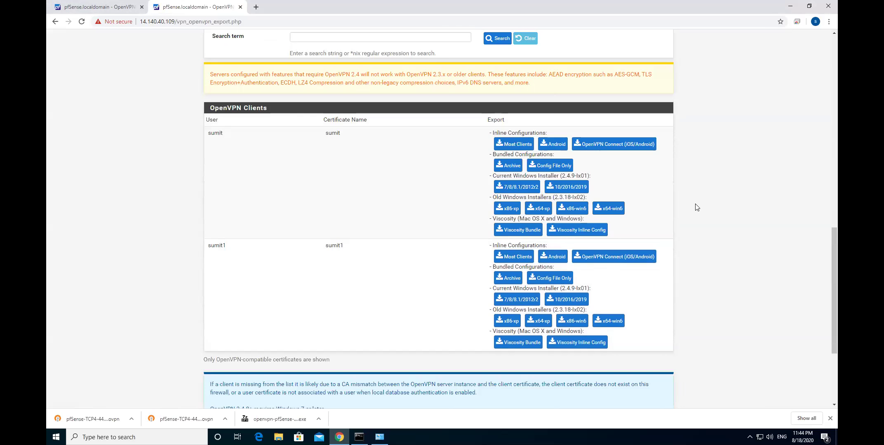
pyautogui.scroll(14, 693, 222)
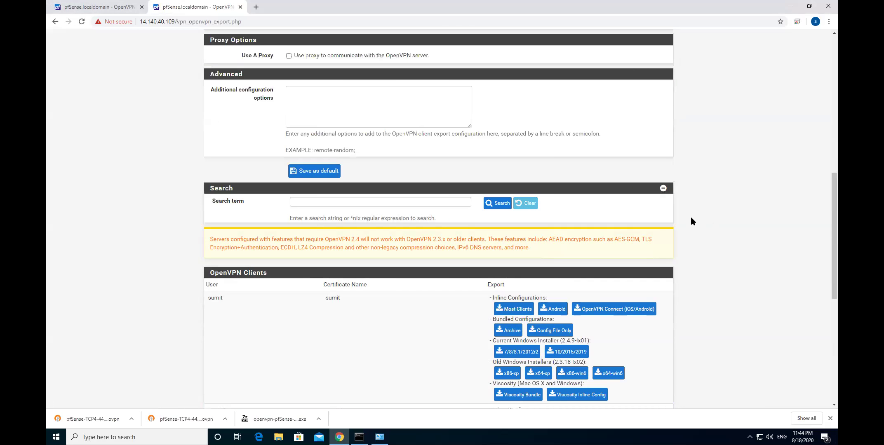